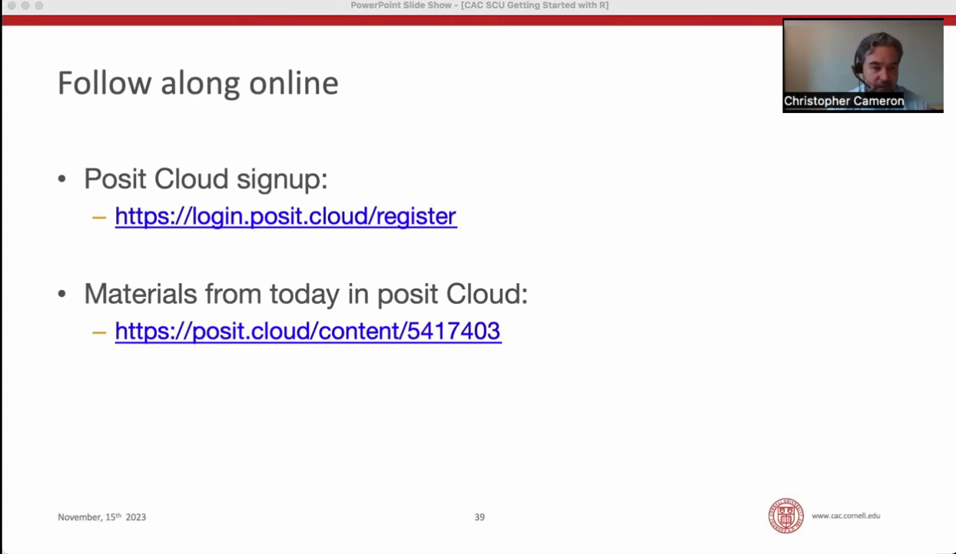
Switch from the slide show to Posit Cloud in the browser and open the Posit Cheatsheets page, accepting all cookies.
{"action": "left_click", "coordinate": [610, 417]}
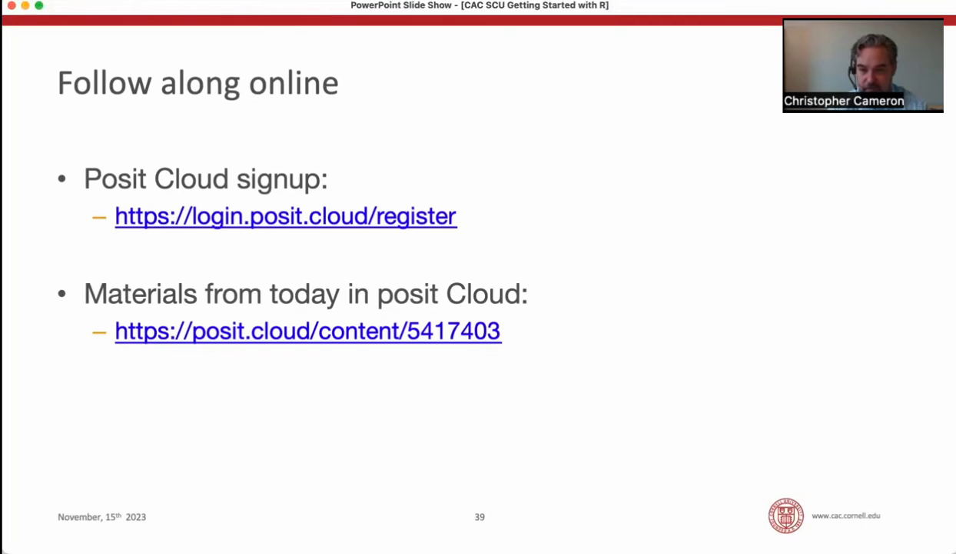
{"action": "key", "text": "super+Tab"}
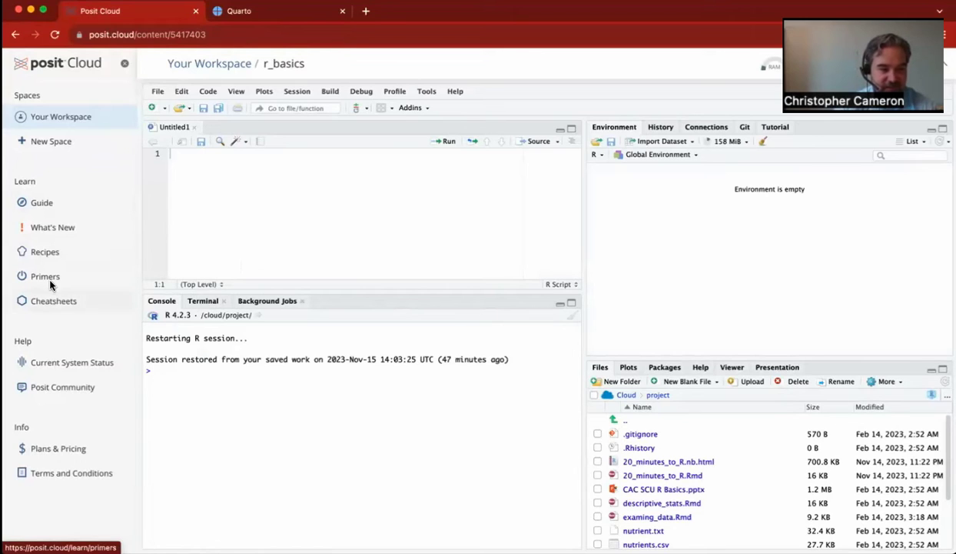
{"action": "left_click", "coordinate": [50, 302]}
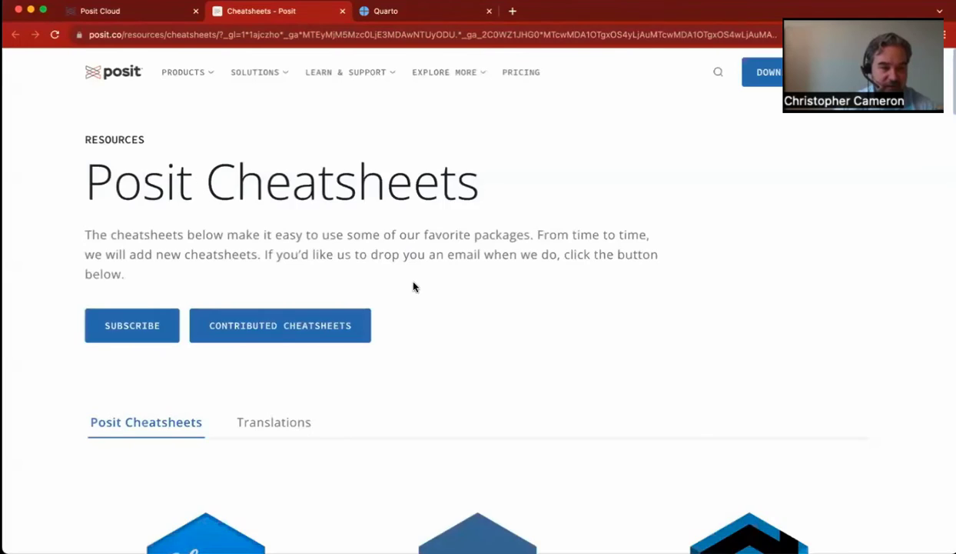
{"action": "scroll", "coordinate": [466, 273], "scroll_direction": "down", "scroll_amount": 5}
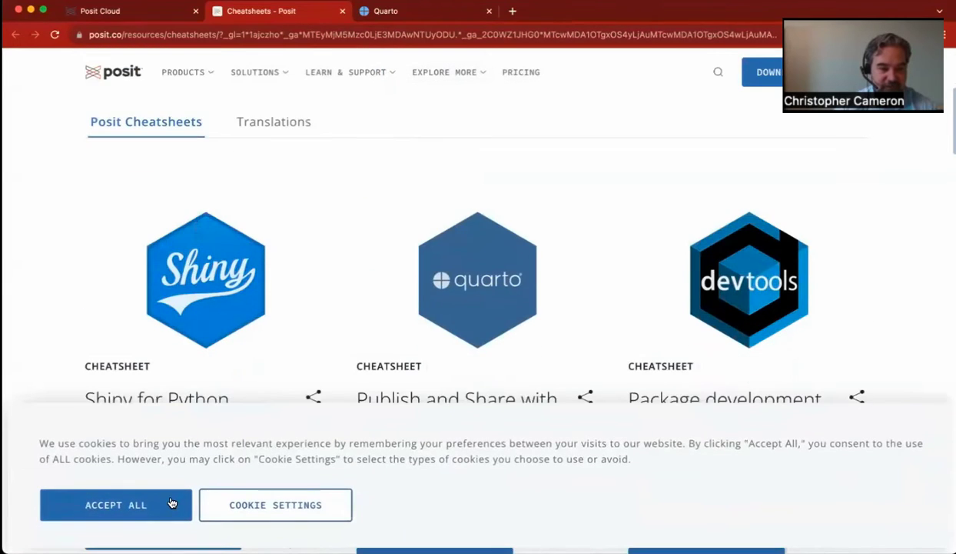
{"action": "left_click", "coordinate": [172, 491]}
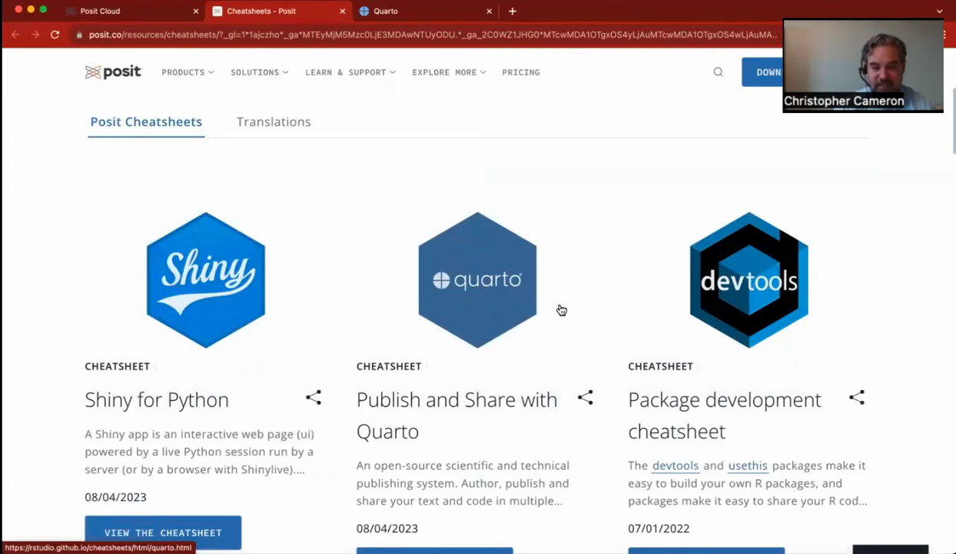
Examine the available Posit cheatsheets, from Shiny and Quarto to the stringr, purrr and readr entries.
{"action": "scroll", "coordinate": [562, 312], "scroll_direction": "down", "scroll_amount": 4}
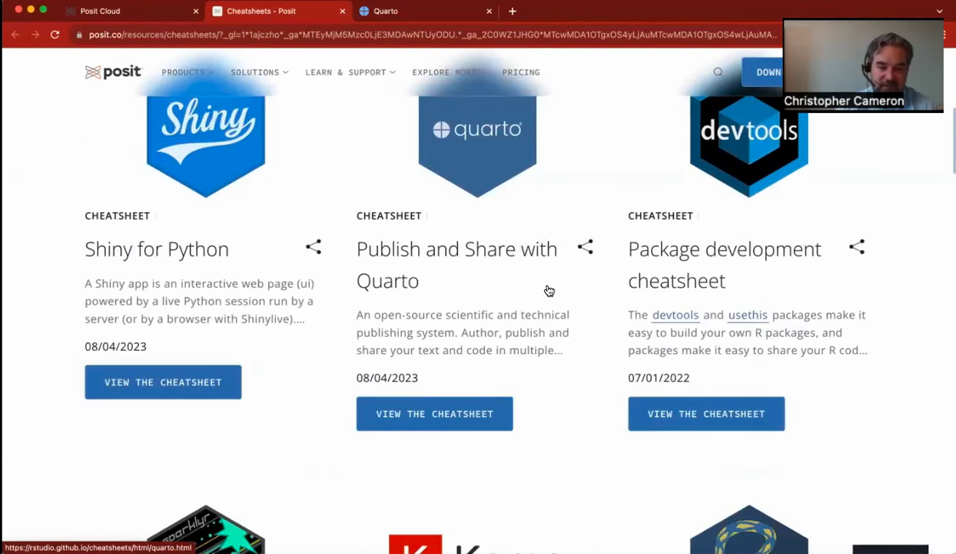
{"action": "scroll", "coordinate": [549, 290], "scroll_direction": "down", "scroll_amount": 10}
{"action": "scroll", "coordinate": [550, 290], "scroll_direction": "down", "scroll_amount": 3}
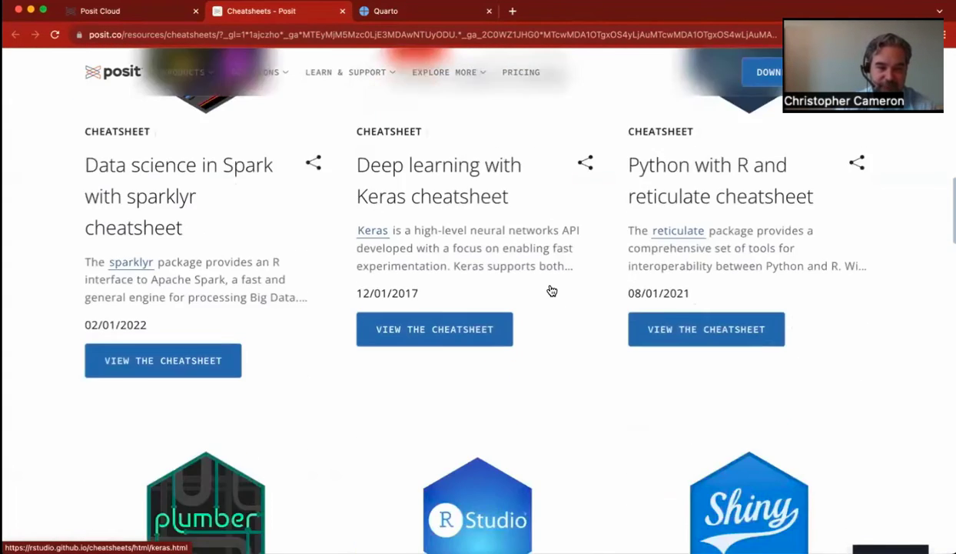
{"action": "scroll", "coordinate": [551, 289], "scroll_direction": "up", "scroll_amount": 4}
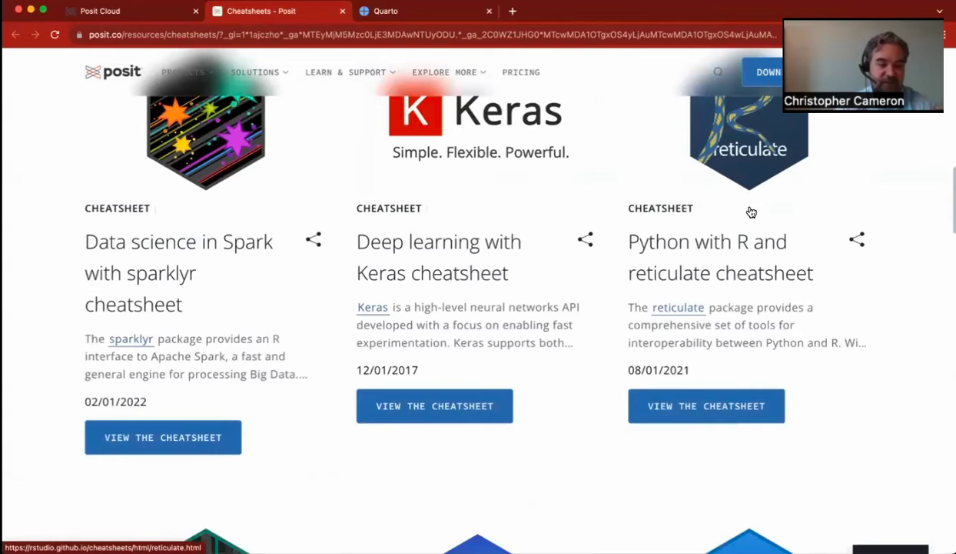
{"action": "scroll", "coordinate": [752, 251], "scroll_direction": "down", "scroll_amount": 4}
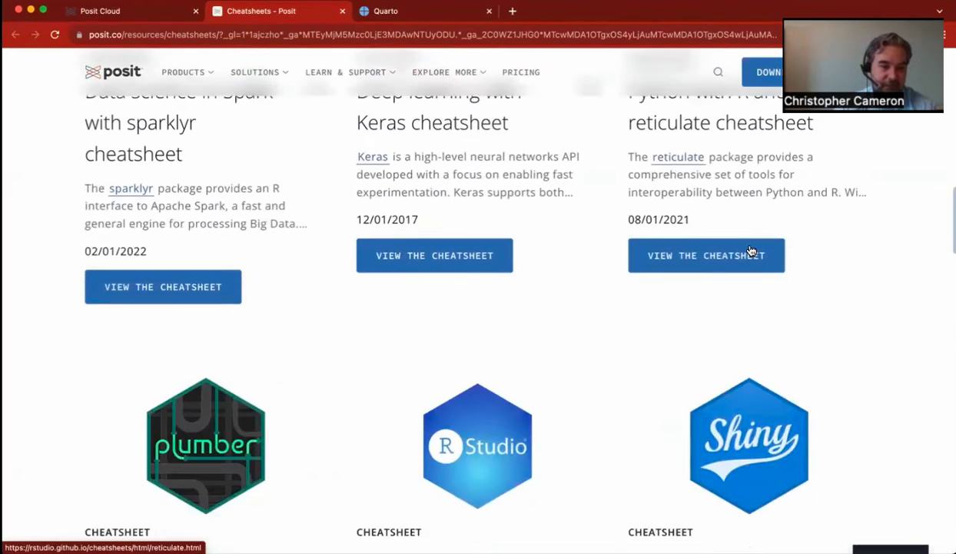
{"action": "scroll", "coordinate": [752, 252], "scroll_direction": "down", "scroll_amount": 7}
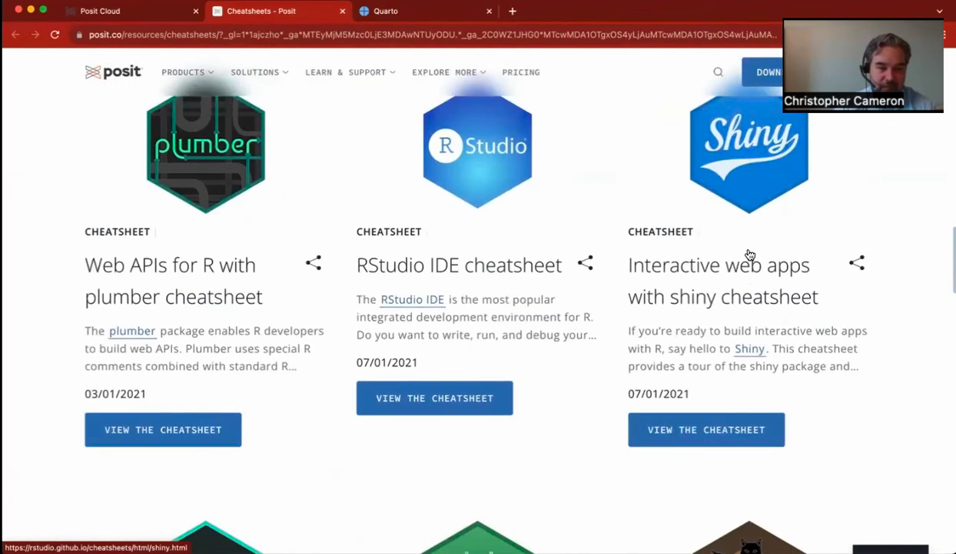
{"action": "scroll", "coordinate": [750, 311], "scroll_direction": "down", "scroll_amount": 10}
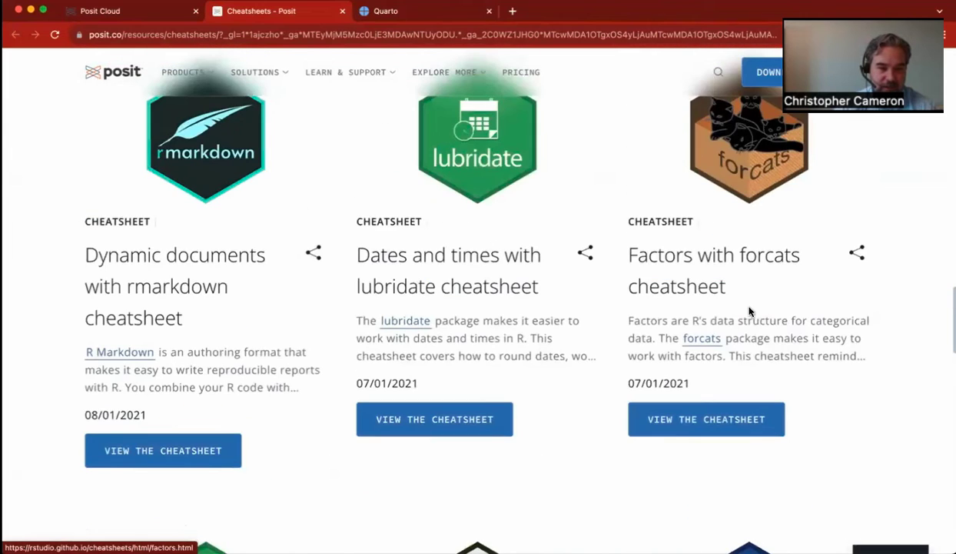
{"action": "scroll", "coordinate": [717, 311], "scroll_direction": "down", "scroll_amount": 7}
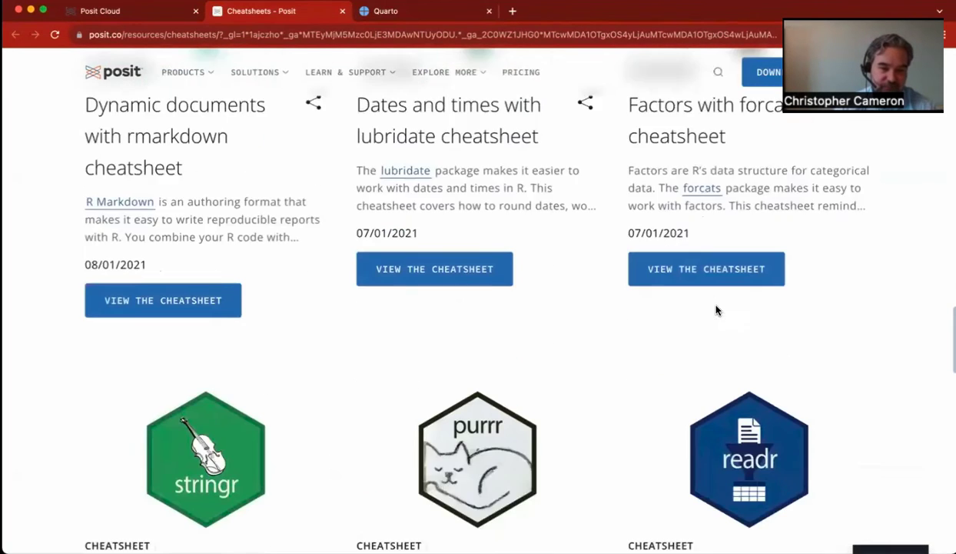
{"action": "scroll", "coordinate": [721, 310], "scroll_direction": "down", "scroll_amount": 4}
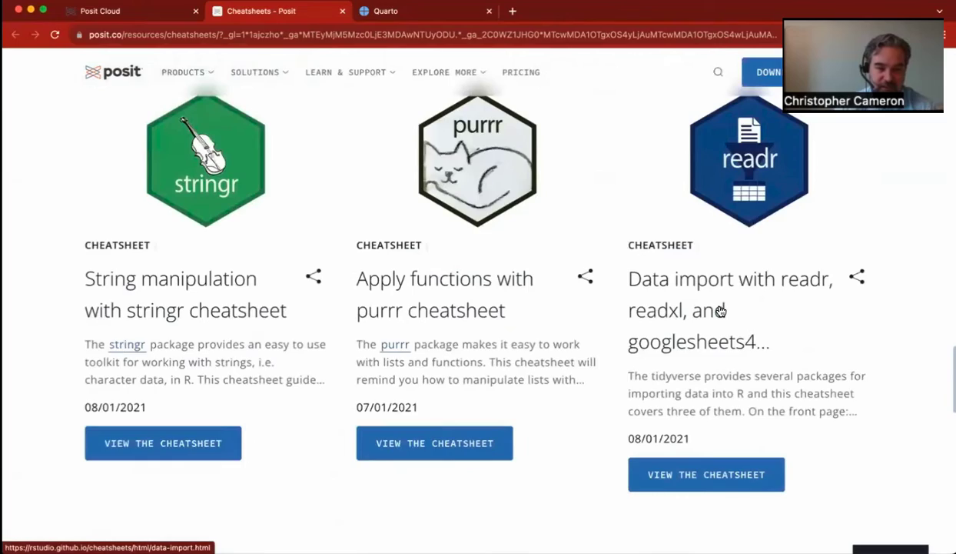
{"action": "scroll", "coordinate": [562, 230], "scroll_direction": "up", "scroll_amount": 15}
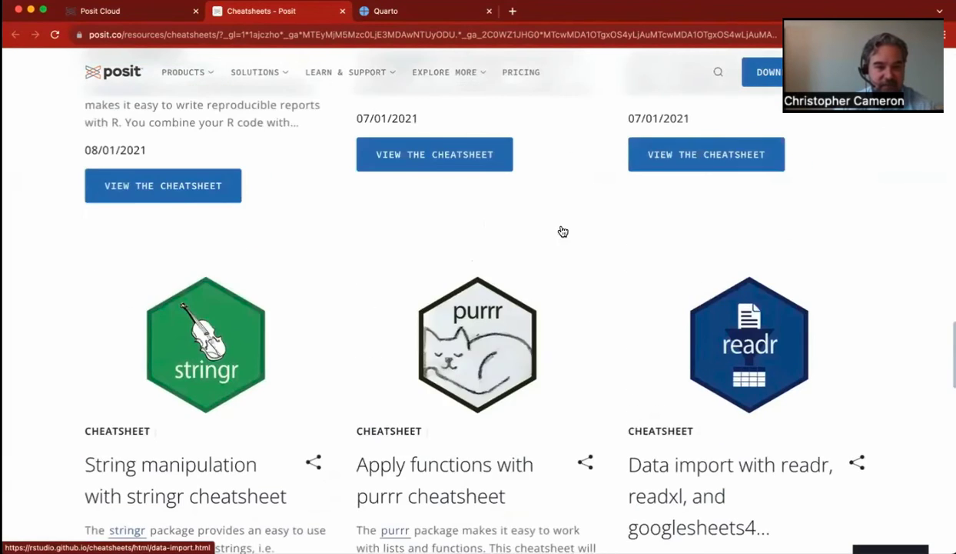
Return to the r_basics project and make room by hiding the workspace navigation and enlarging the project file list.
{"action": "left_click", "coordinate": [127, 12]}
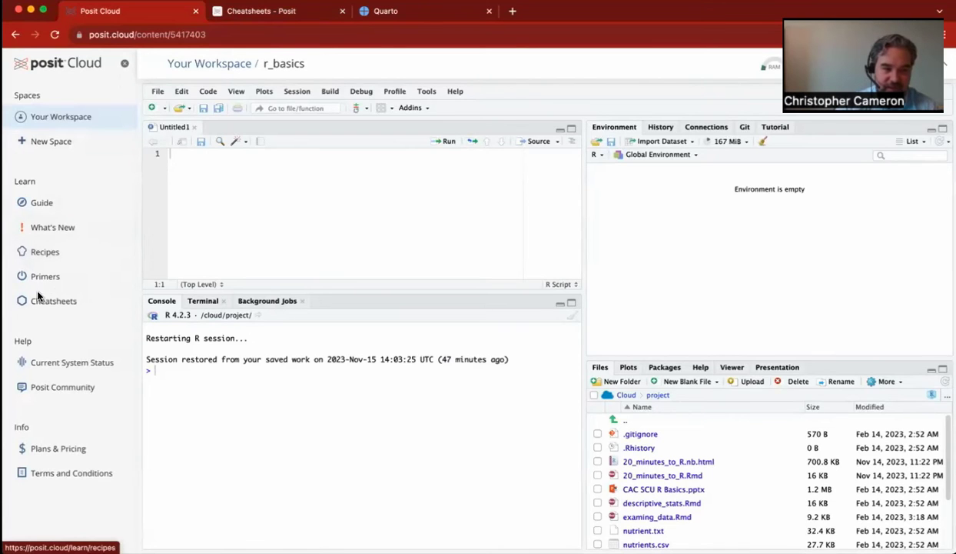
{"action": "left_click", "coordinate": [124, 67]}
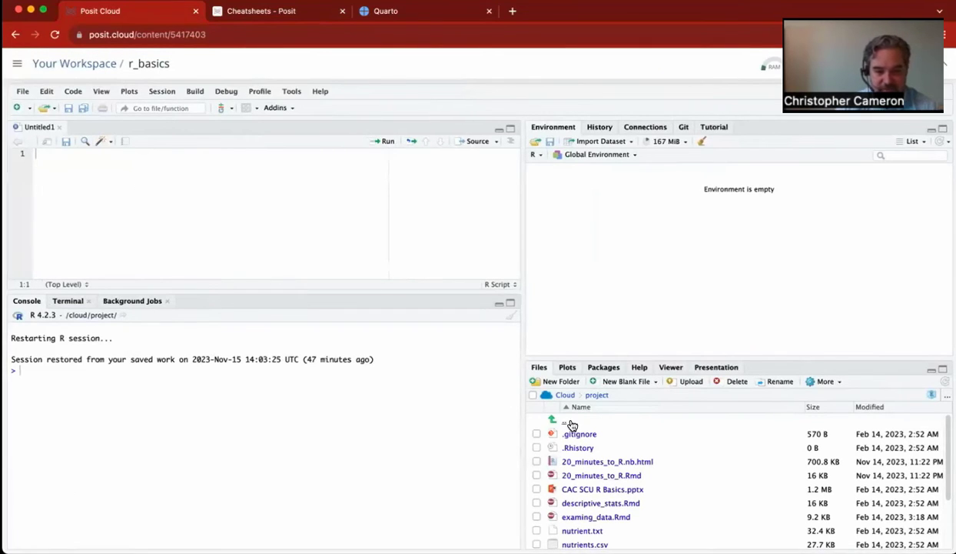
{"action": "left_click_drag", "start_coordinate": [720, 358], "coordinate": [723, 287]}
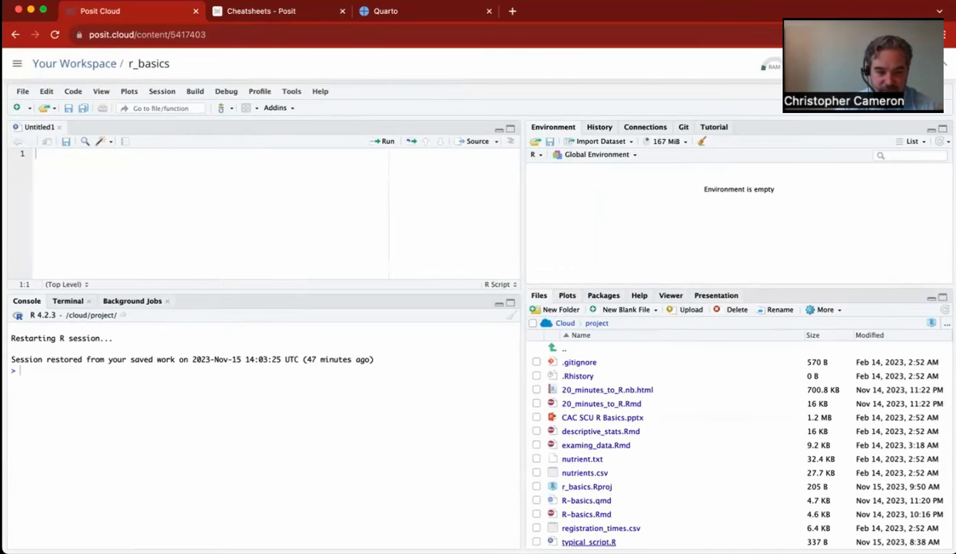
Check the installed R packages for available updates and dismiss the notice.
{"action": "left_click", "coordinate": [604, 296]}
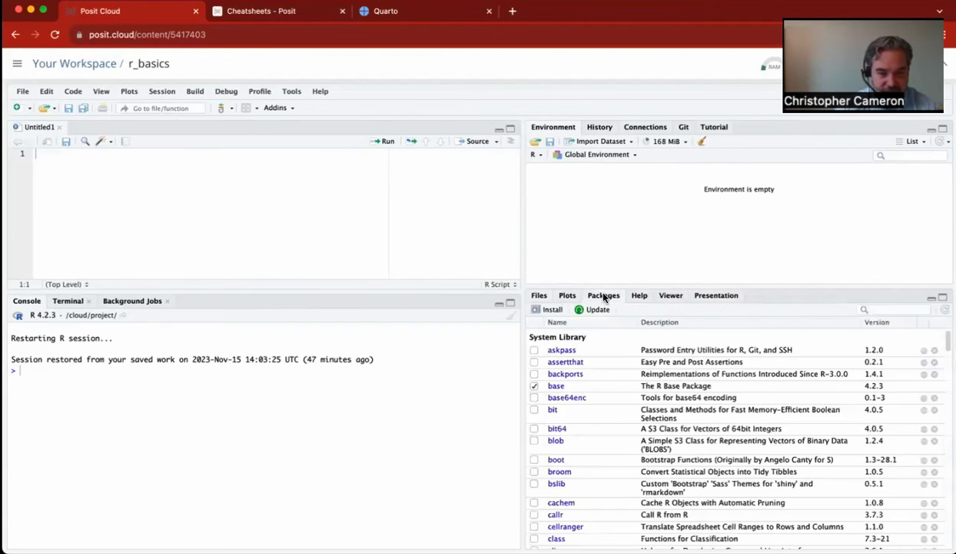
{"action": "left_click", "coordinate": [593, 315]}
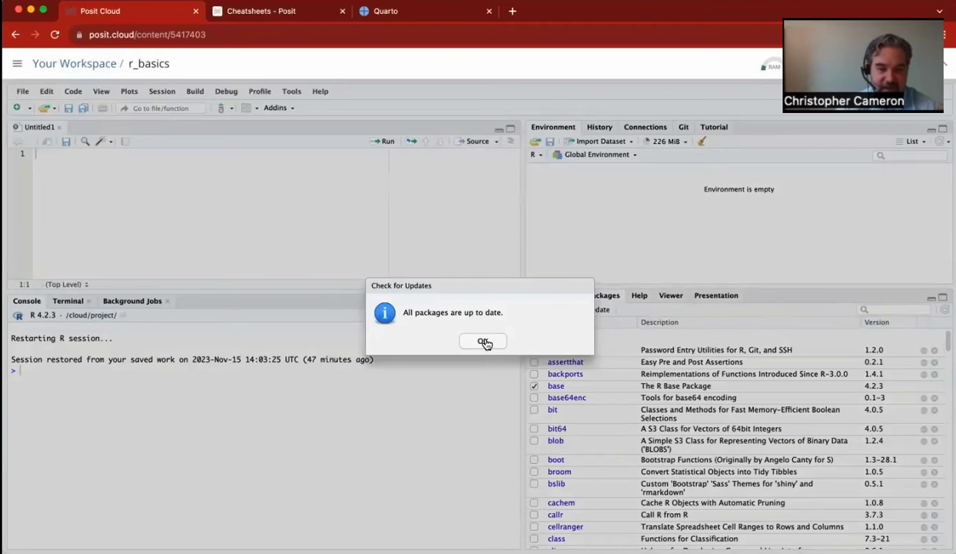
{"action": "left_click", "coordinate": [487, 344]}
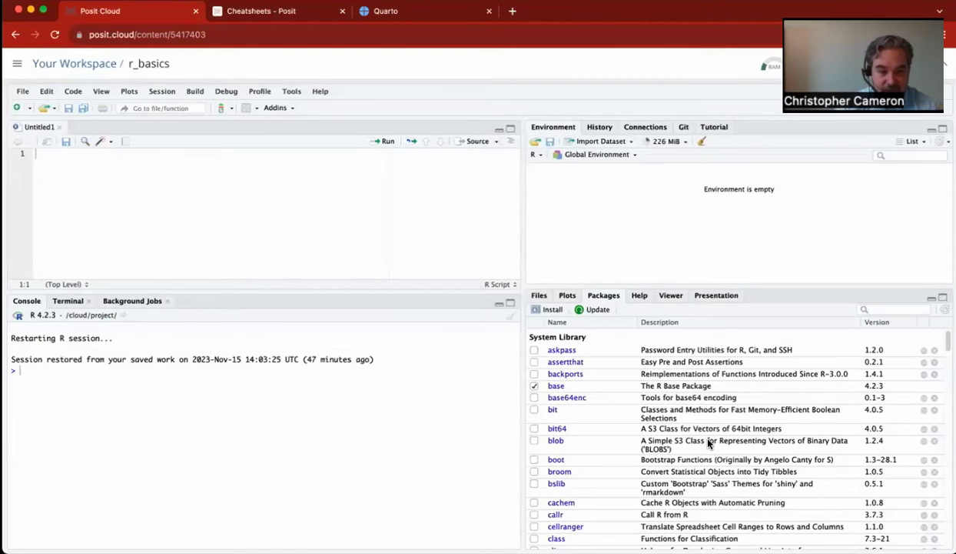
Install the tidyverse package from the CRAN repository into the default library, including its dependencies.
{"action": "left_click", "coordinate": [539, 309]}
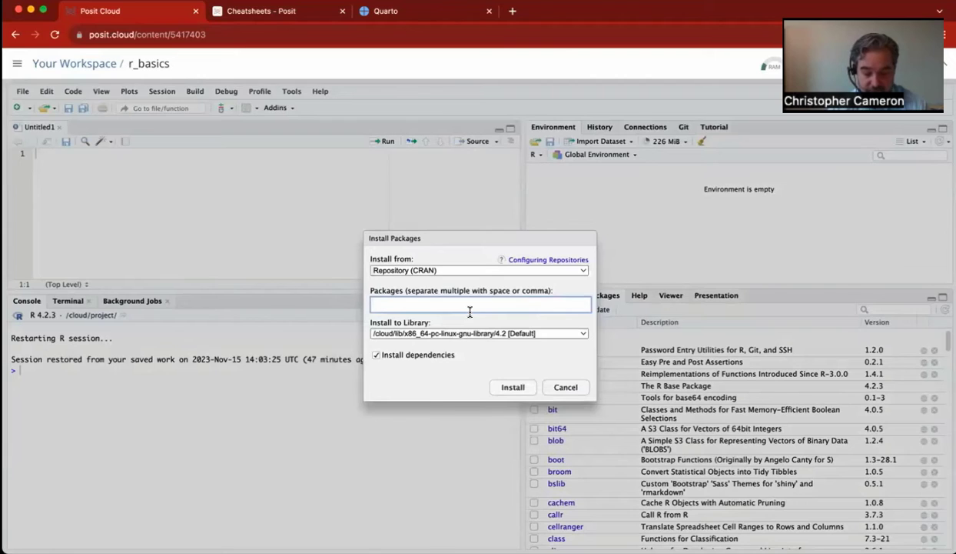
{"action": "type", "text": "tidy"}
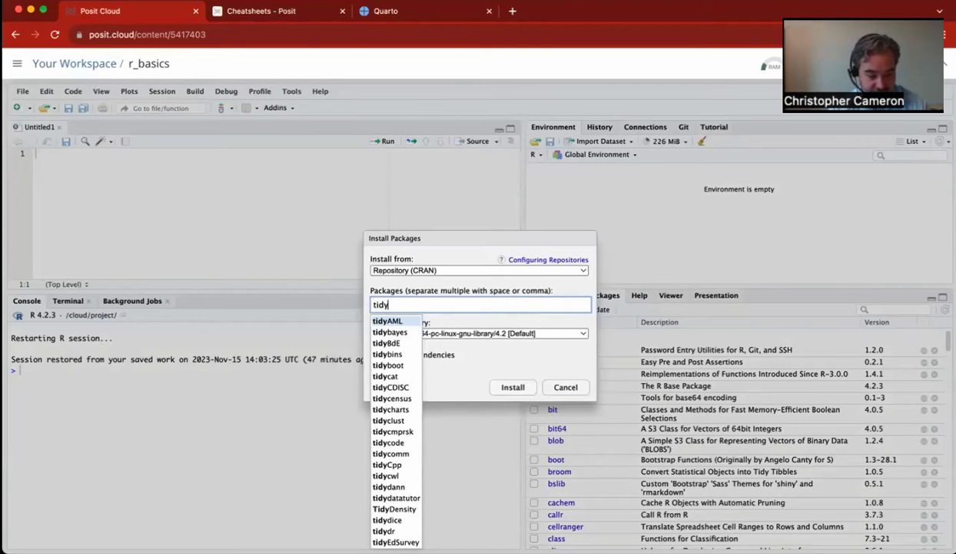
{"action": "type", "text": "verse"}
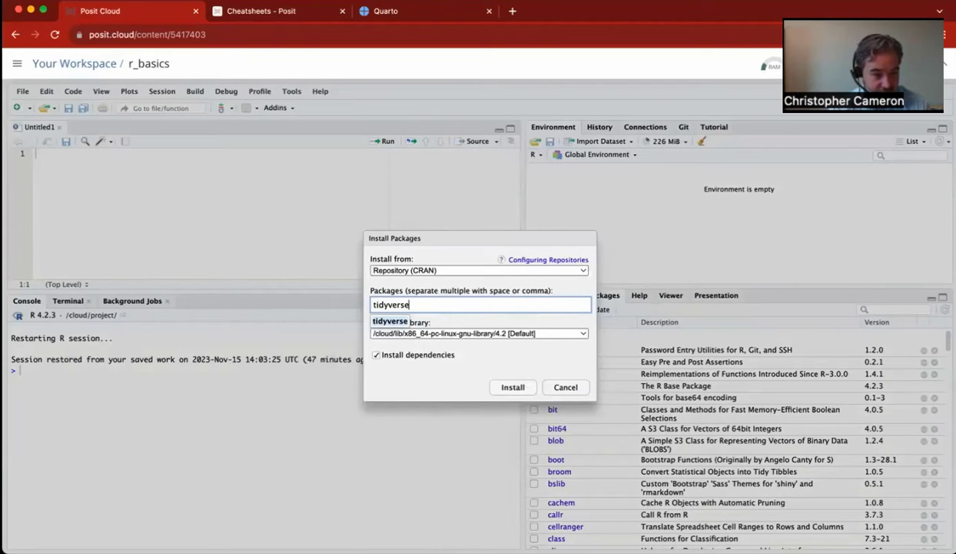
{"action": "key", "text": "Return"}
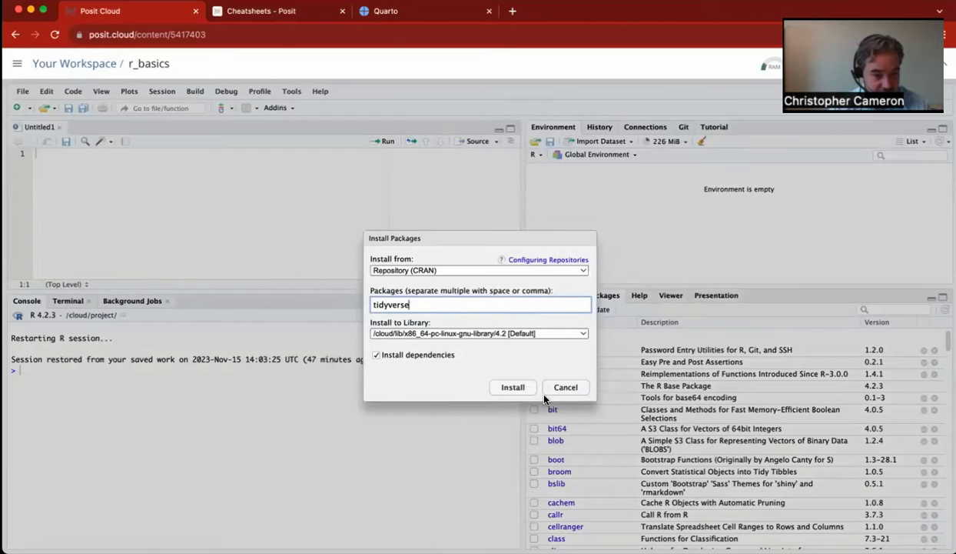
{"action": "left_click", "coordinate": [523, 386]}
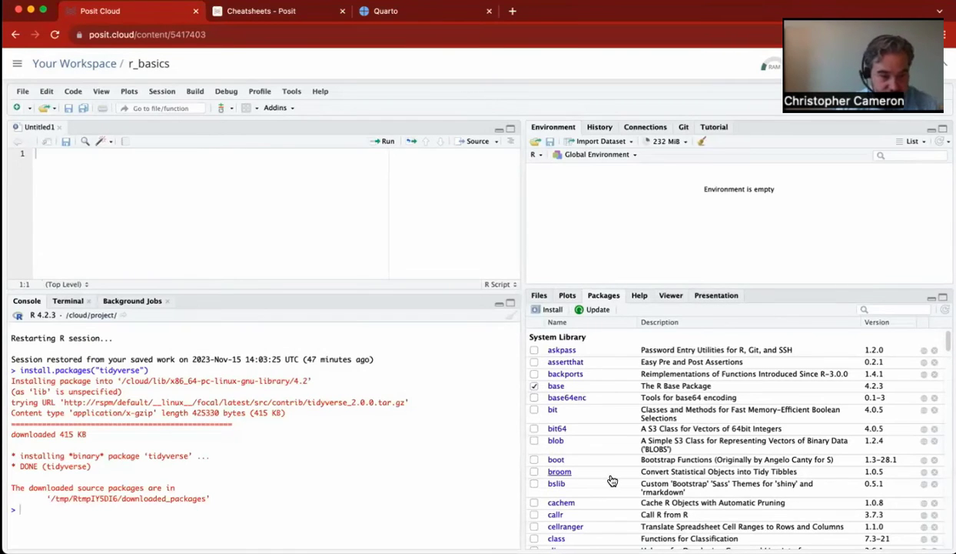
Open R-basics.qmd and typical_script.R from the project files and enlarge the code editor's height.
{"action": "left_click", "coordinate": [539, 296]}
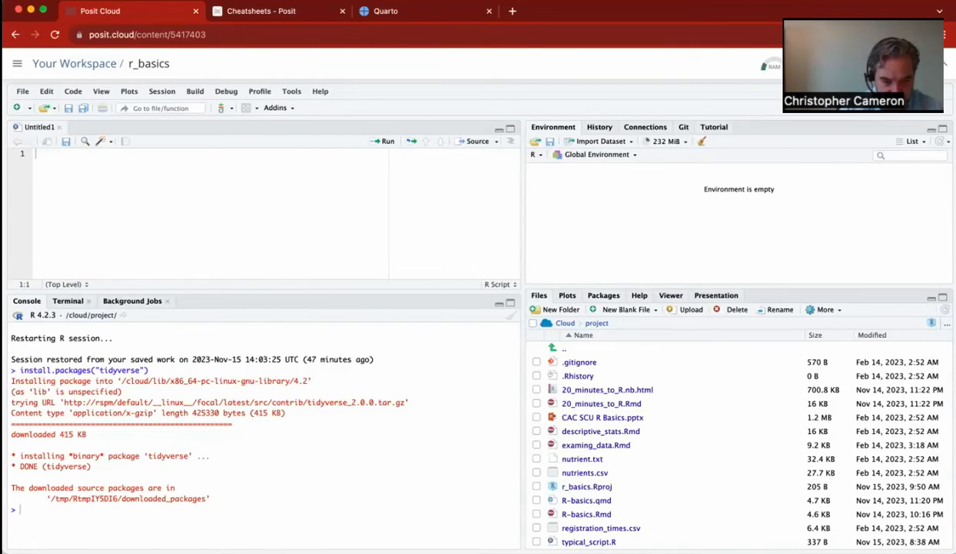
{"action": "left_click", "coordinate": [601, 502]}
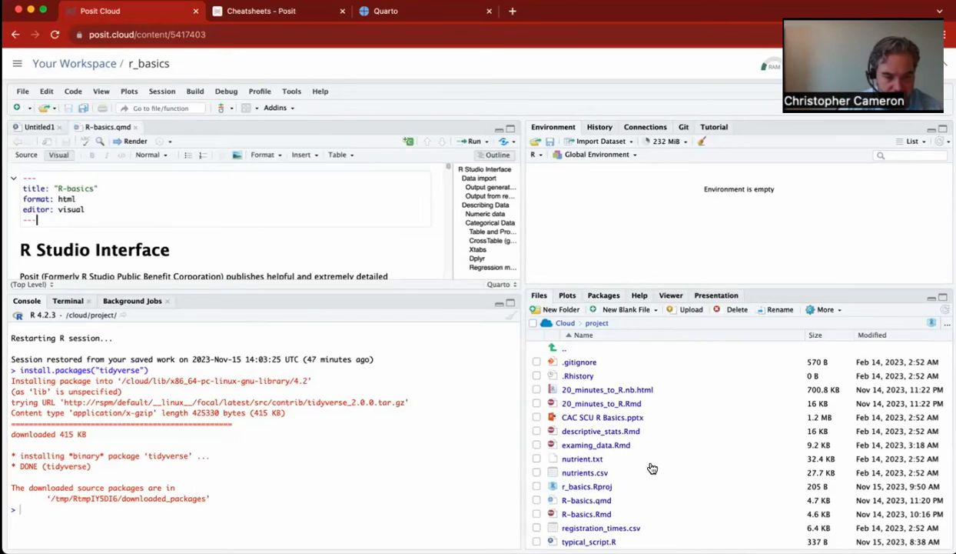
{"action": "left_click", "coordinate": [589, 541]}
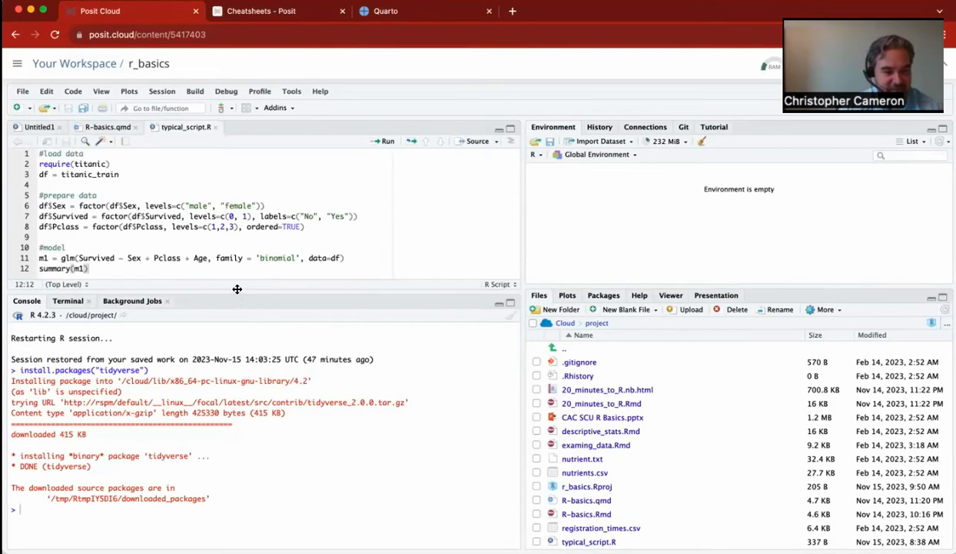
{"action": "left_click_drag", "start_coordinate": [237, 289], "coordinate": [227, 353]}
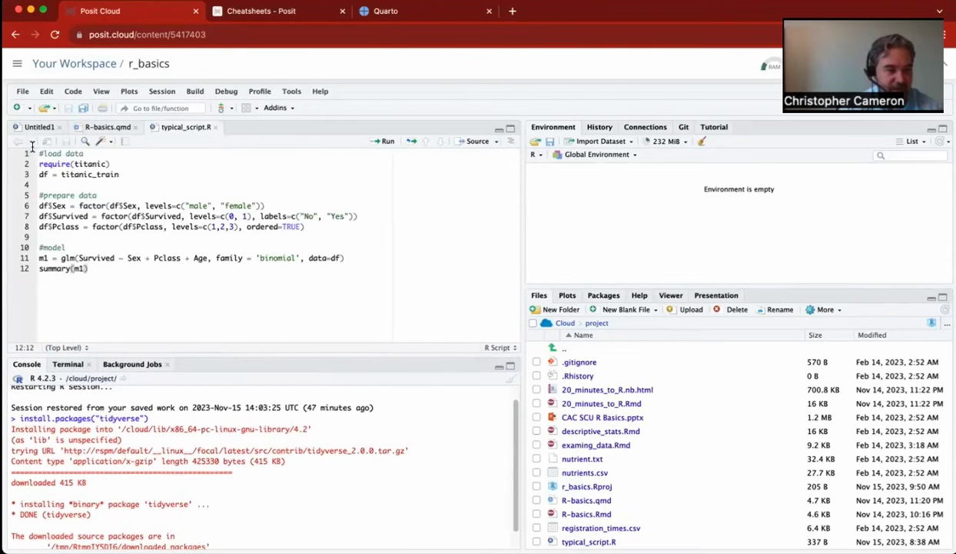
Examine typical_script.R by highlighting the require(titanic) and df = titanic_train lines, the summary(m1) call and the glm function.
{"action": "left_click_drag", "start_coordinate": [41, 163], "coordinate": [129, 165]}
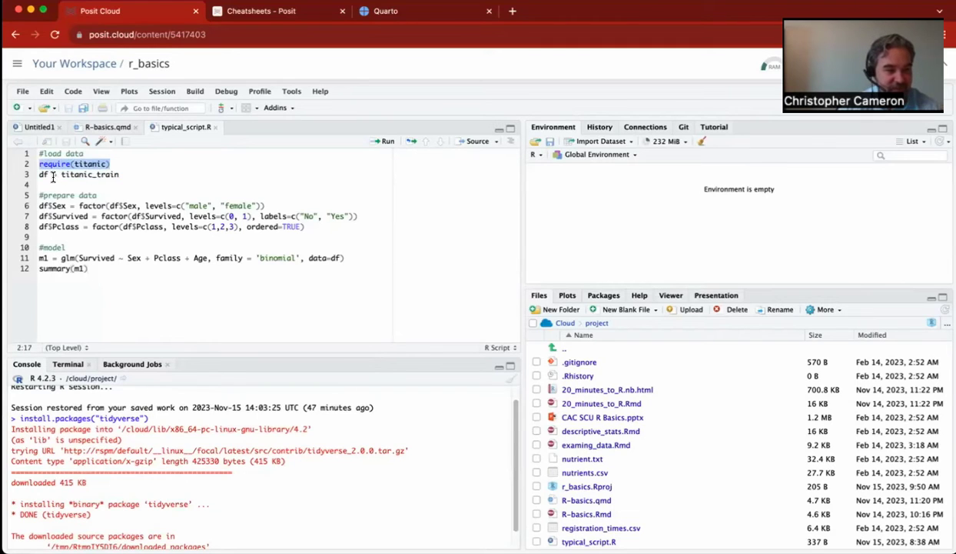
{"action": "left_click_drag", "start_coordinate": [39, 175], "coordinate": [128, 175]}
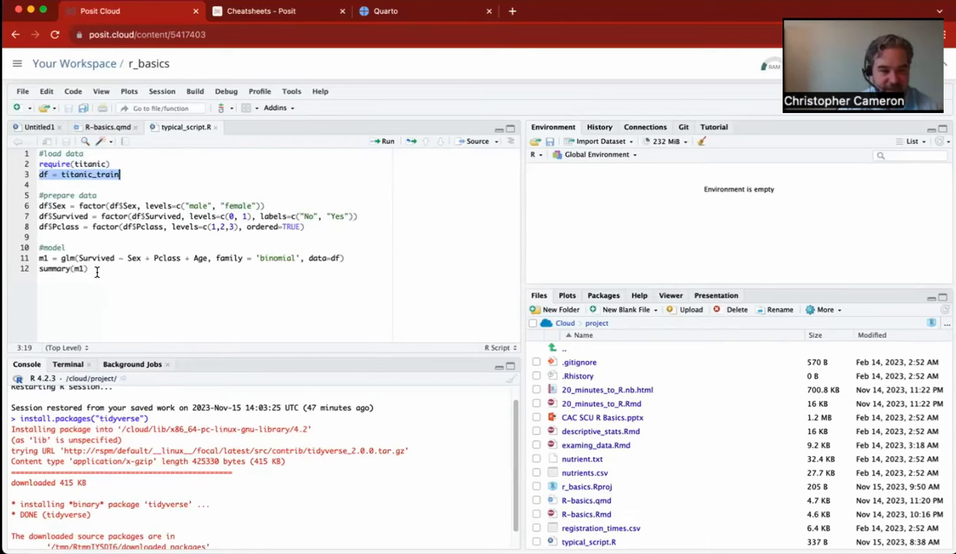
{"action": "left_click", "coordinate": [40, 174]}
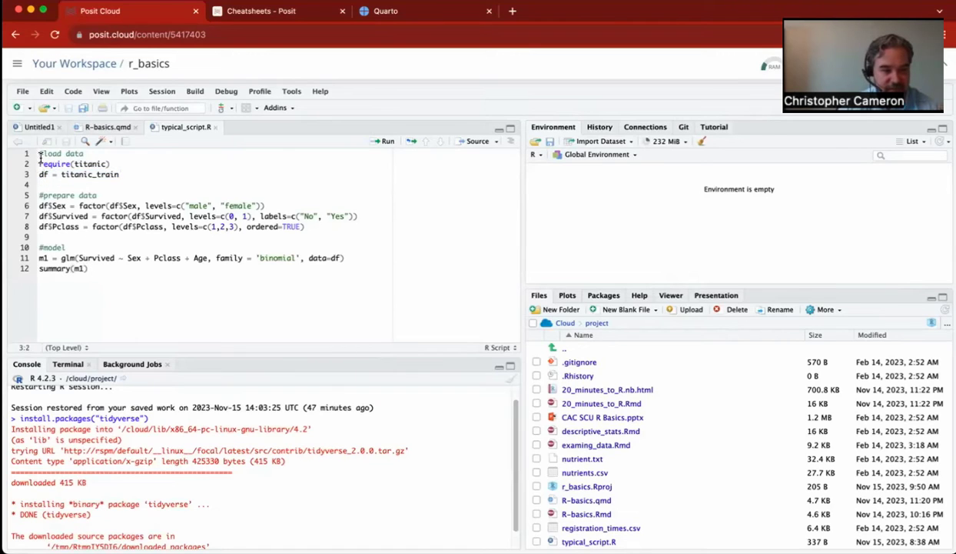
{"action": "left_click", "coordinate": [38, 154]}
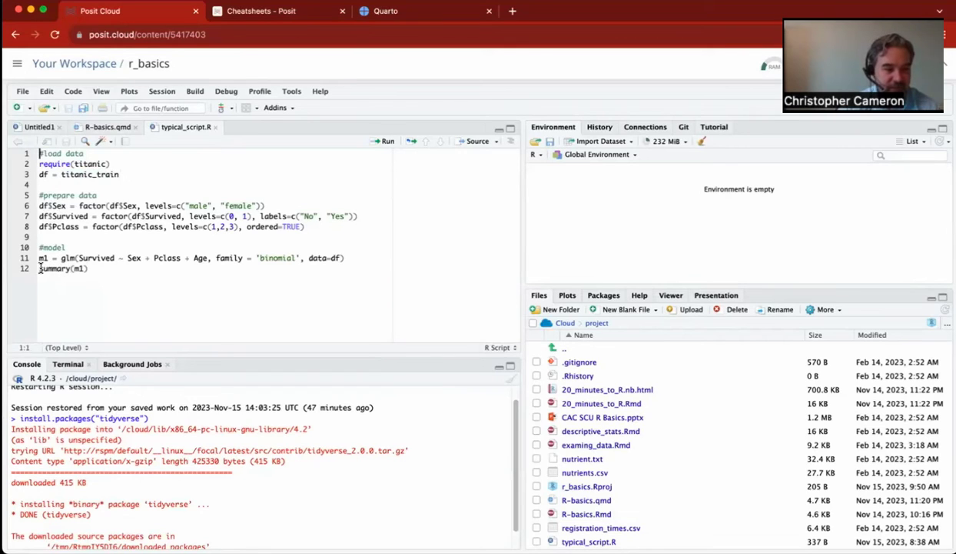
{"action": "left_click_drag", "start_coordinate": [40, 268], "coordinate": [107, 270]}
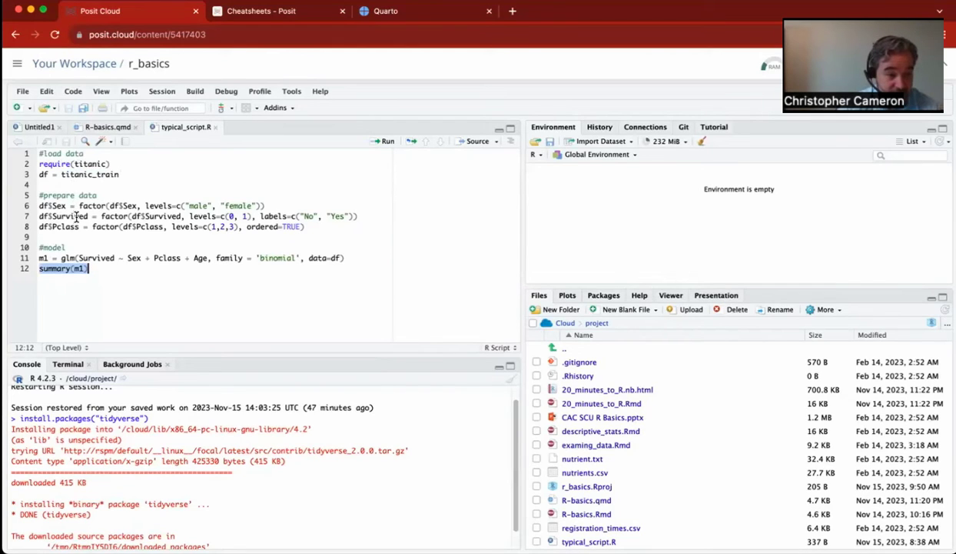
{"action": "double_click", "coordinate": [65, 258]}
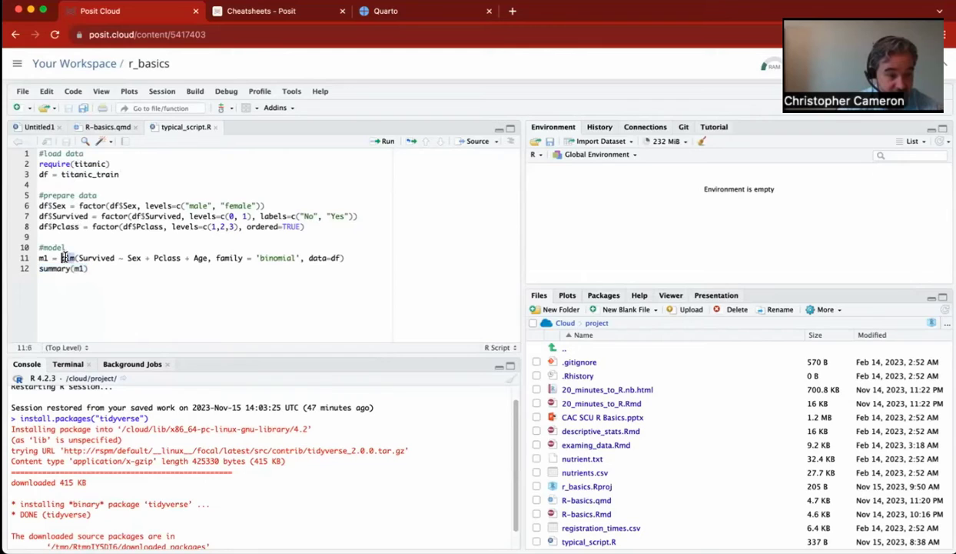
Look up the R documentation for the factor function used in the prepare-data section of typical_script.R.
{"action": "left_click", "coordinate": [89, 206]}
{"action": "double_click", "coordinate": [89, 206]}
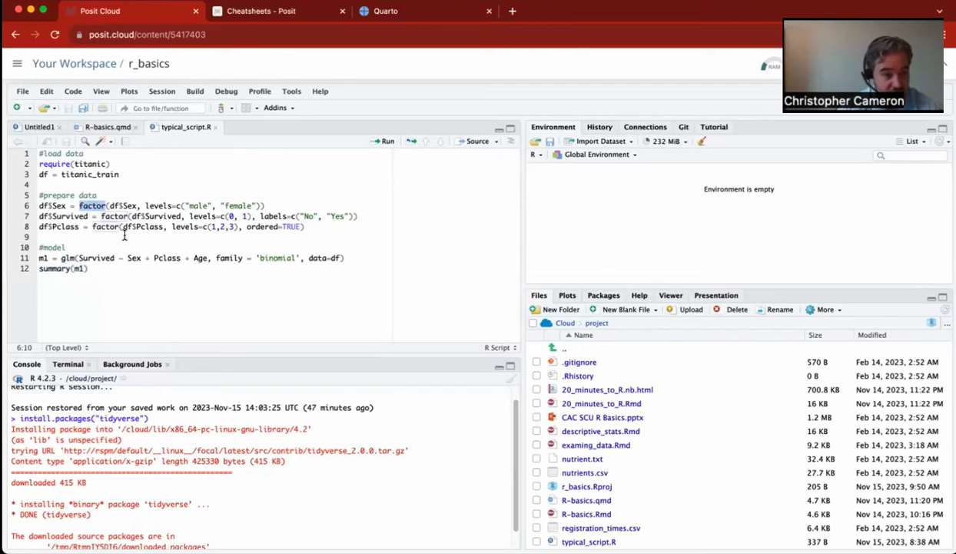
{"action": "left_click", "coordinate": [639, 296]}
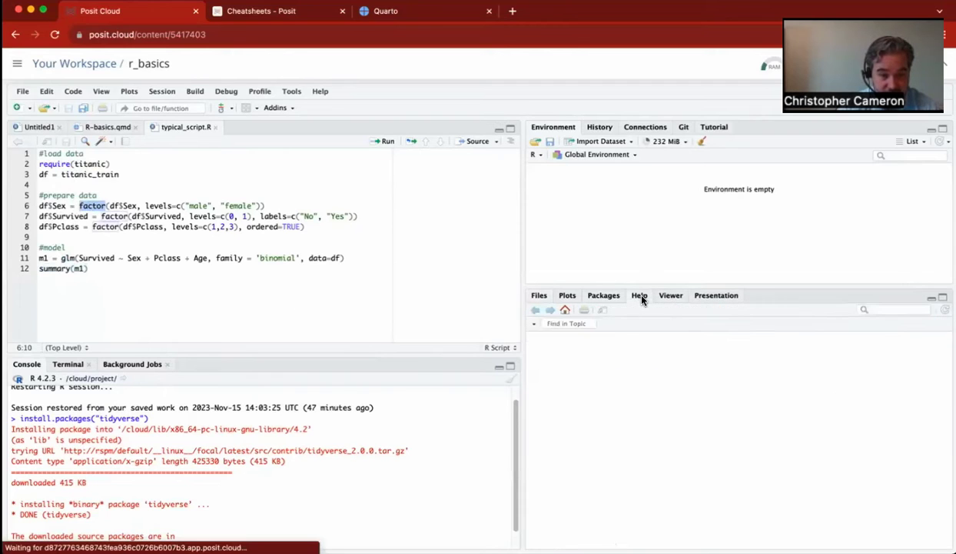
{"action": "left_click", "coordinate": [892, 309]}
{"action": "type", "text": "factor"}
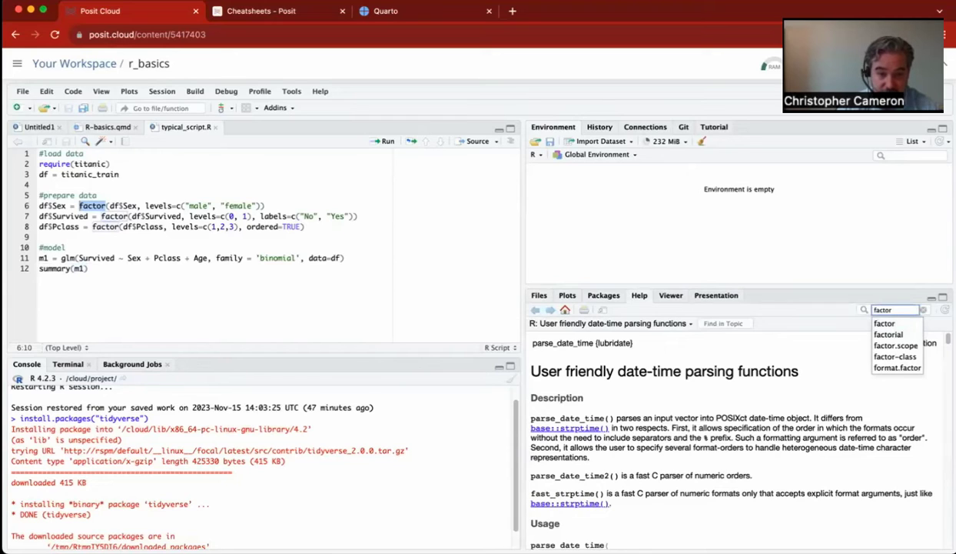
{"action": "key", "text": "Return"}
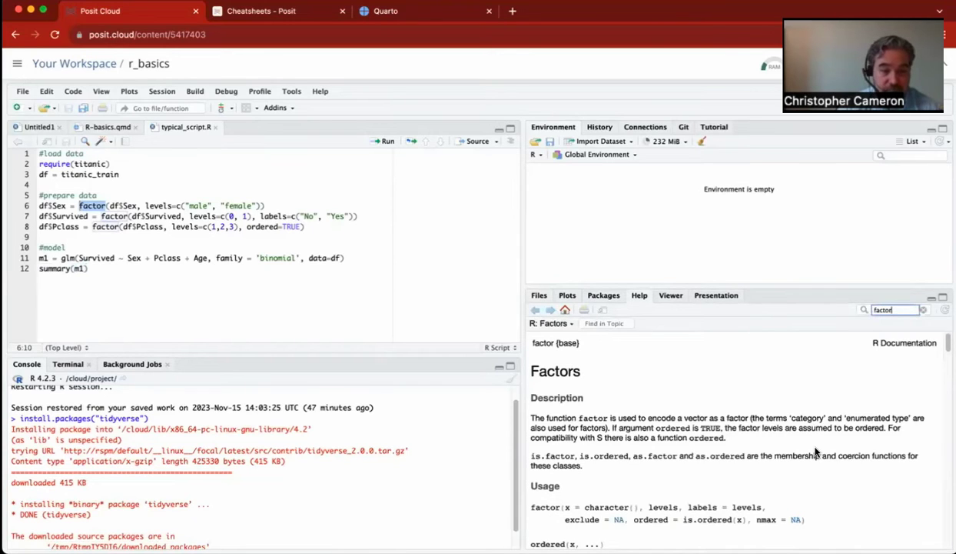
Examine the description and usage of factor in its help page and highlight the df$Sex argument in the script.
{"action": "scroll", "coordinate": [814, 452], "scroll_direction": "down", "scroll_amount": 5}
{"action": "scroll", "coordinate": [813, 452], "scroll_direction": "up", "scroll_amount": 5}
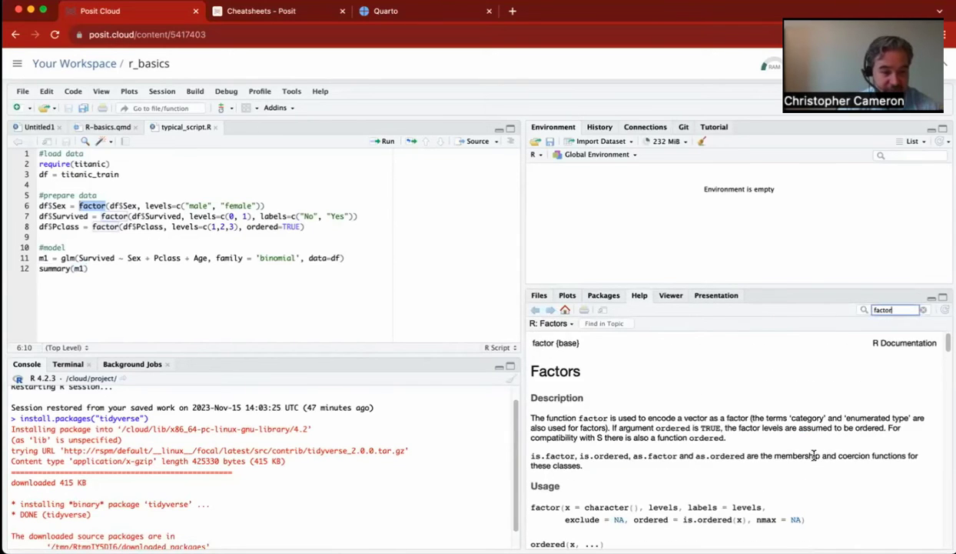
{"action": "scroll", "coordinate": [814, 454], "scroll_direction": "down", "scroll_amount": 4}
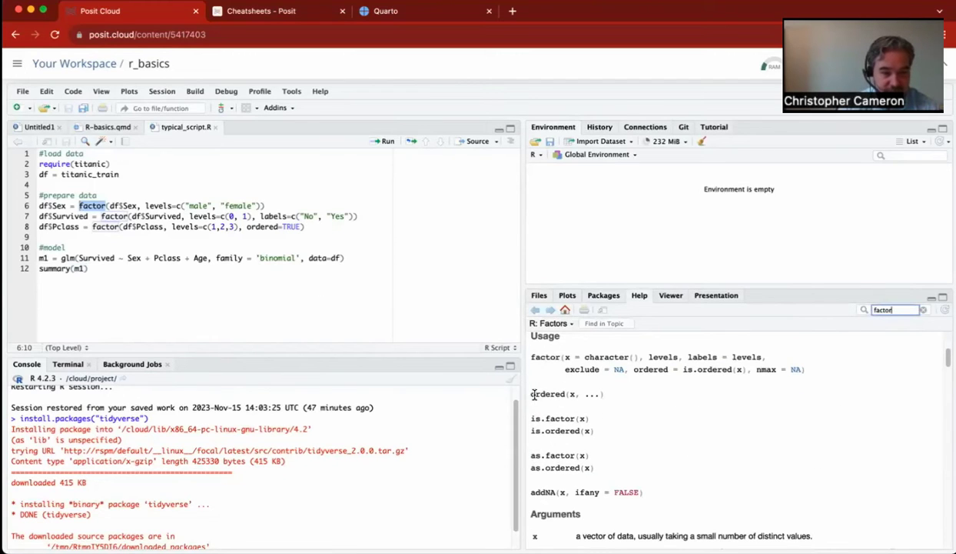
{"action": "scroll", "coordinate": [584, 421], "scroll_direction": "up", "scroll_amount": 4}
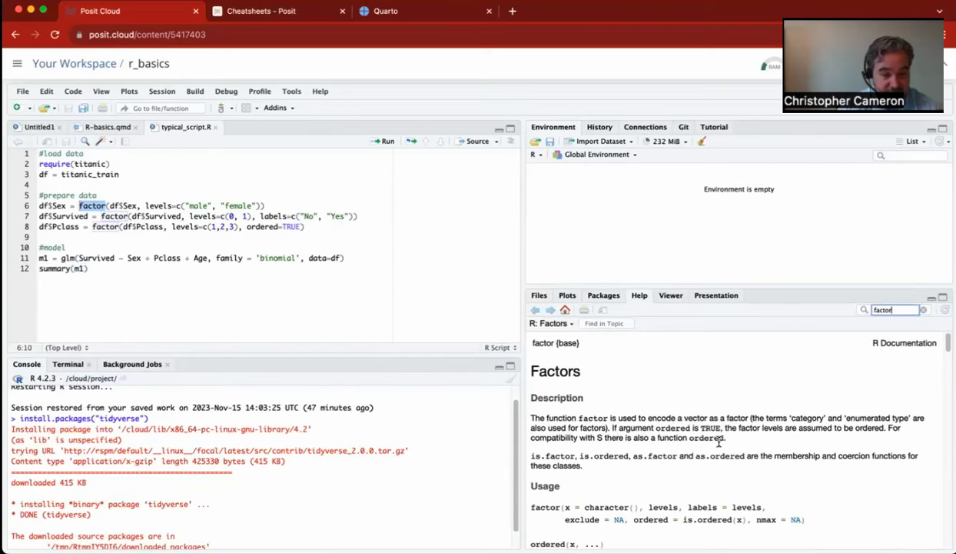
{"action": "scroll", "coordinate": [692, 423], "scroll_direction": "down", "scroll_amount": 5}
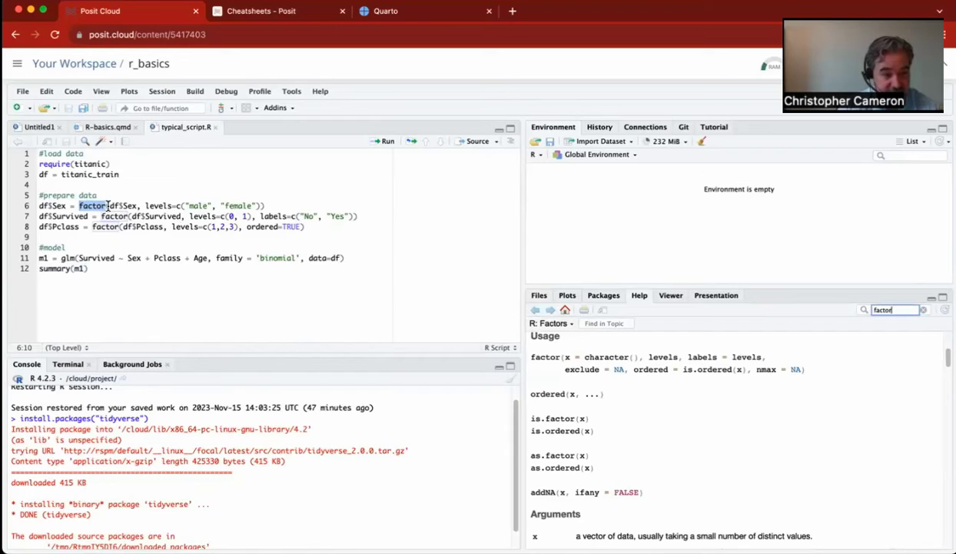
{"action": "left_click_drag", "start_coordinate": [110, 206], "coordinate": [137, 206]}
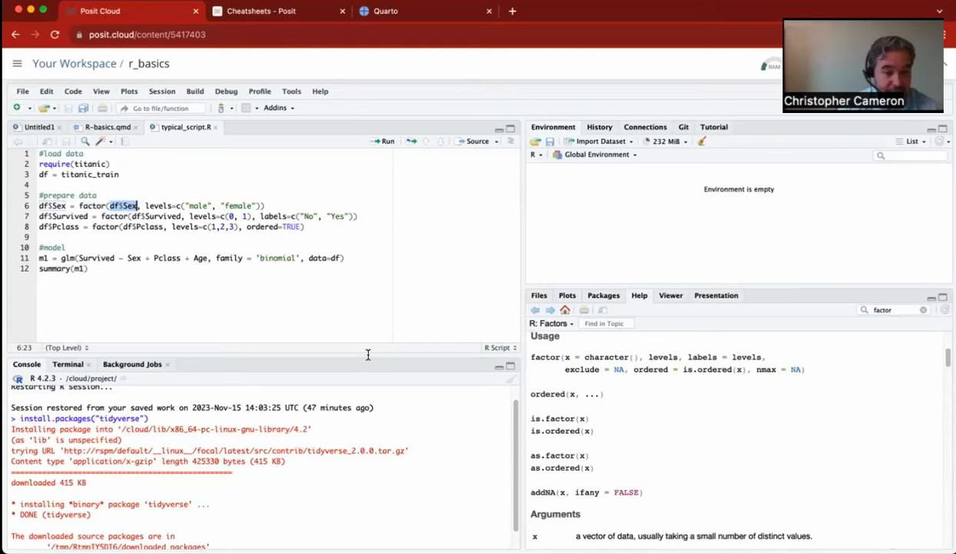
Look up the documentation for the script's glm function and read through its usage and arguments.
{"action": "double_click", "coordinate": [68, 257]}
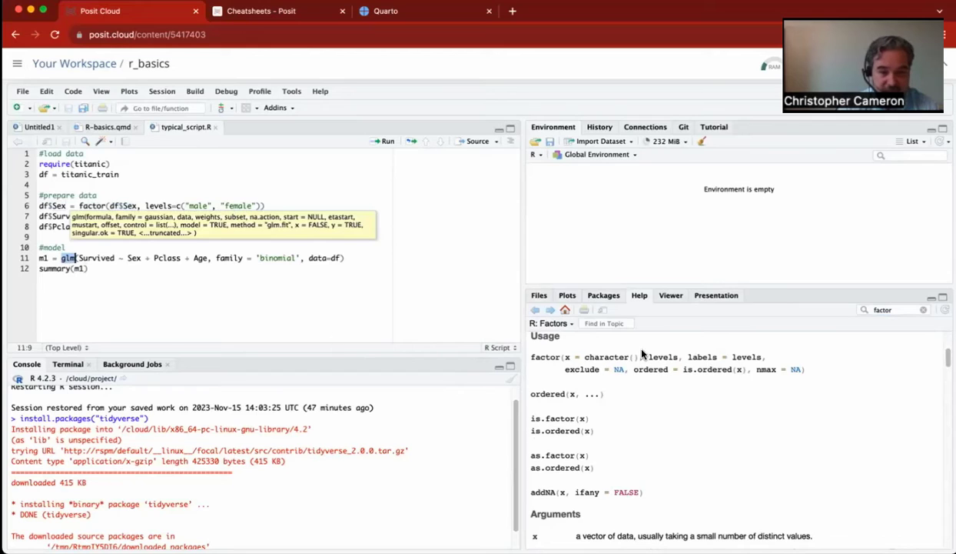
{"action": "double_click", "coordinate": [883, 309]}
{"action": "type", "text": "glm"}
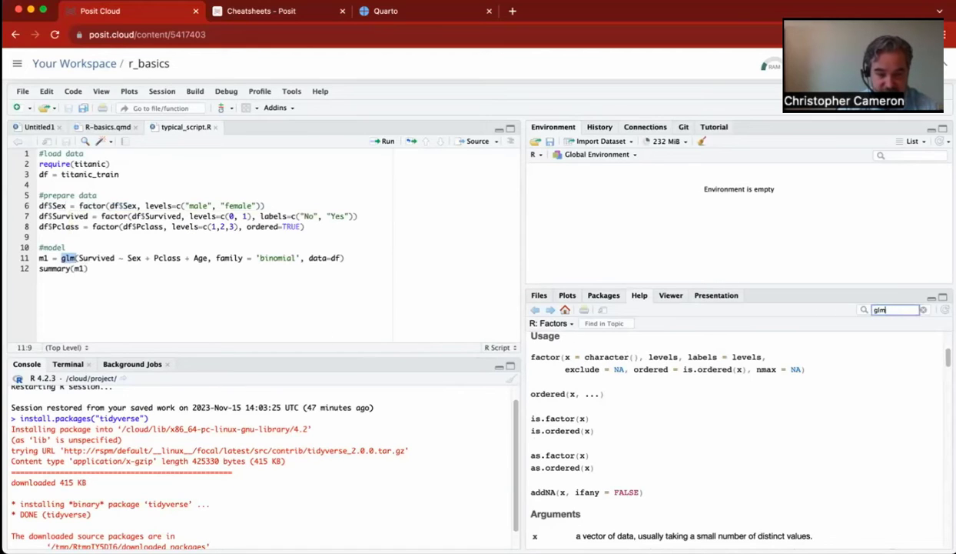
{"action": "key", "text": "Down"}
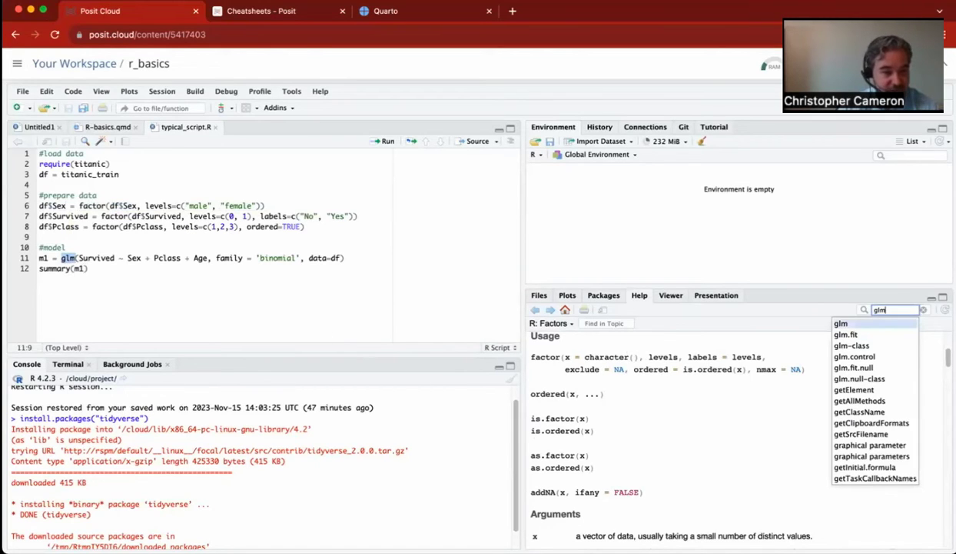
{"action": "key", "text": "Return"}
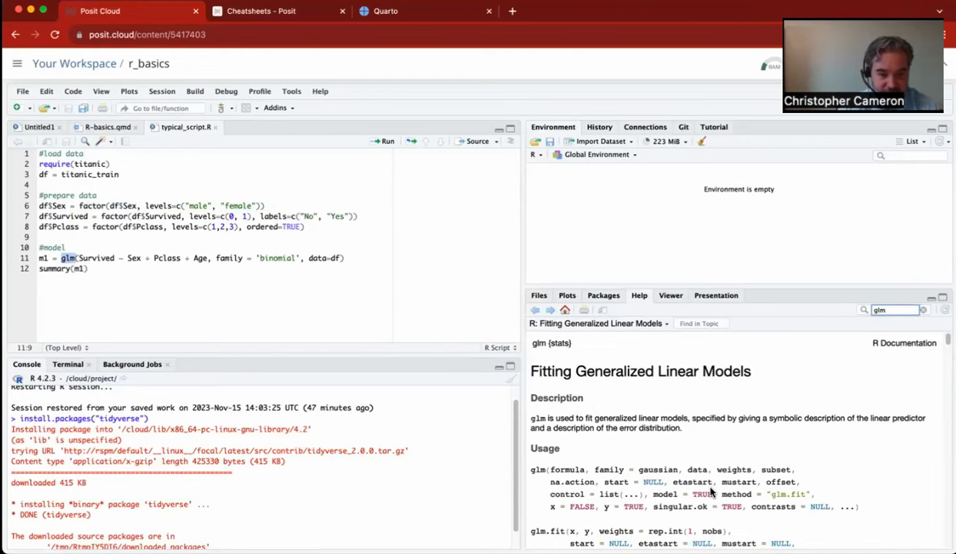
{"action": "scroll", "coordinate": [711, 492], "scroll_direction": "down", "scroll_amount": 4}
{"action": "scroll", "coordinate": [711, 492], "scroll_direction": "down", "scroll_amount": 4}
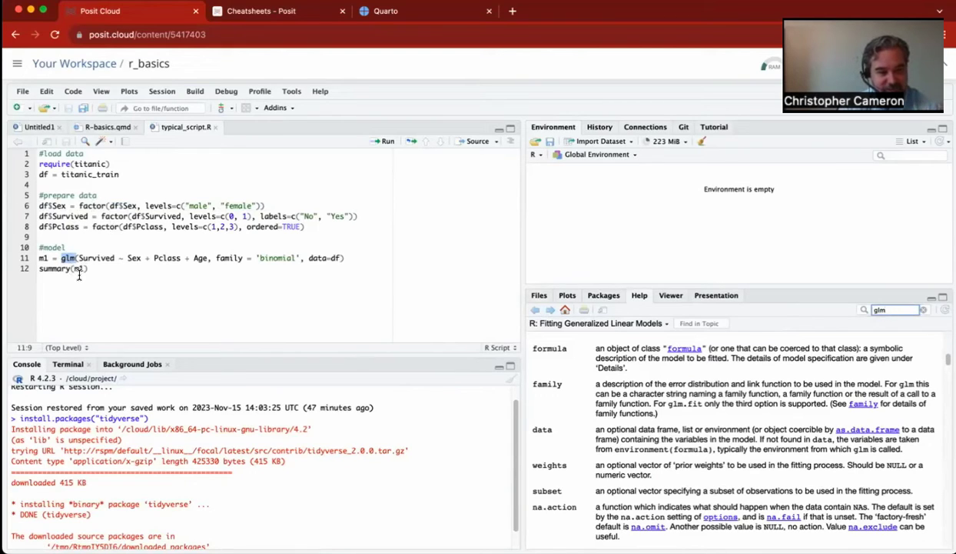
{"action": "left_click", "coordinate": [144, 244]}
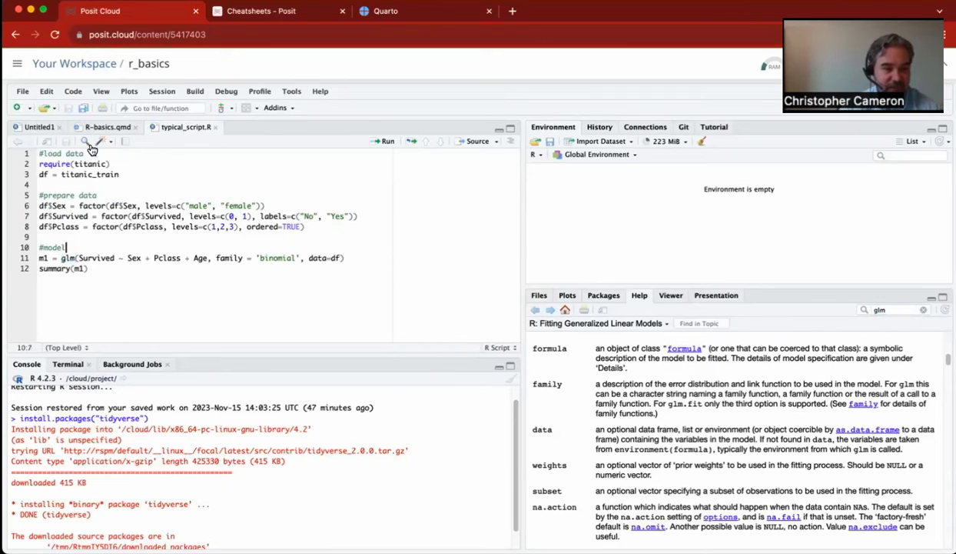
Switch to the R-basics.qmd document and view the session's options for setting the working directory.
{"action": "left_click", "coordinate": [102, 127]}
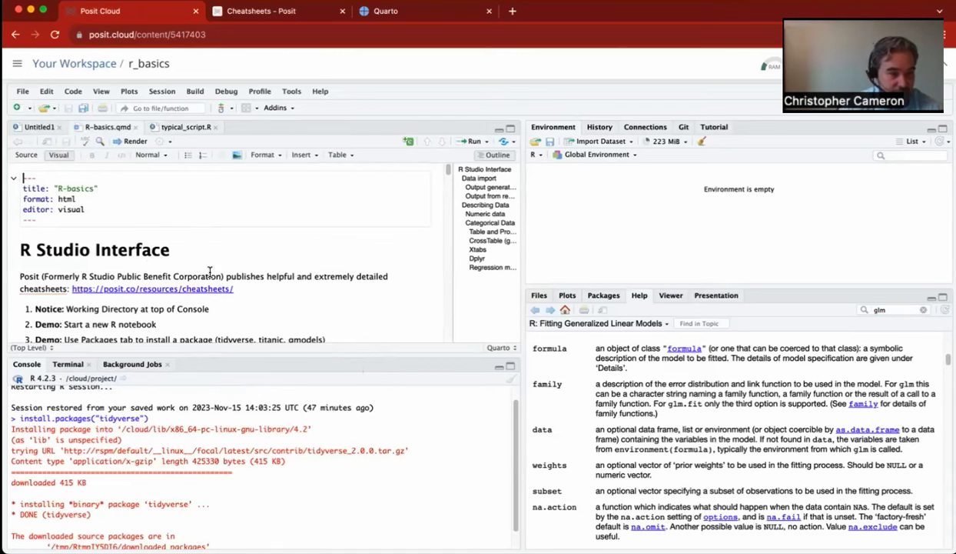
{"action": "left_click", "coordinate": [163, 91]}
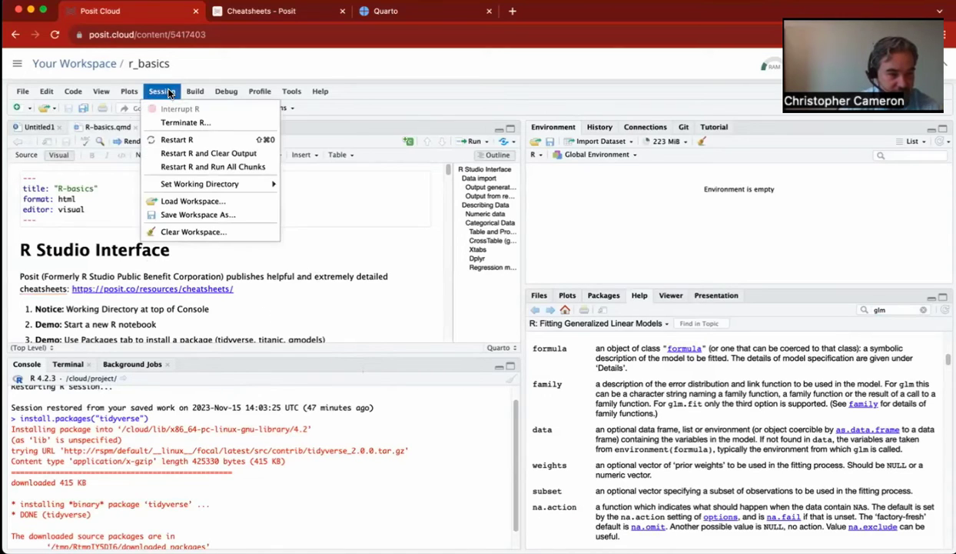
{"action": "mouse_move", "coordinate": [172, 183]}
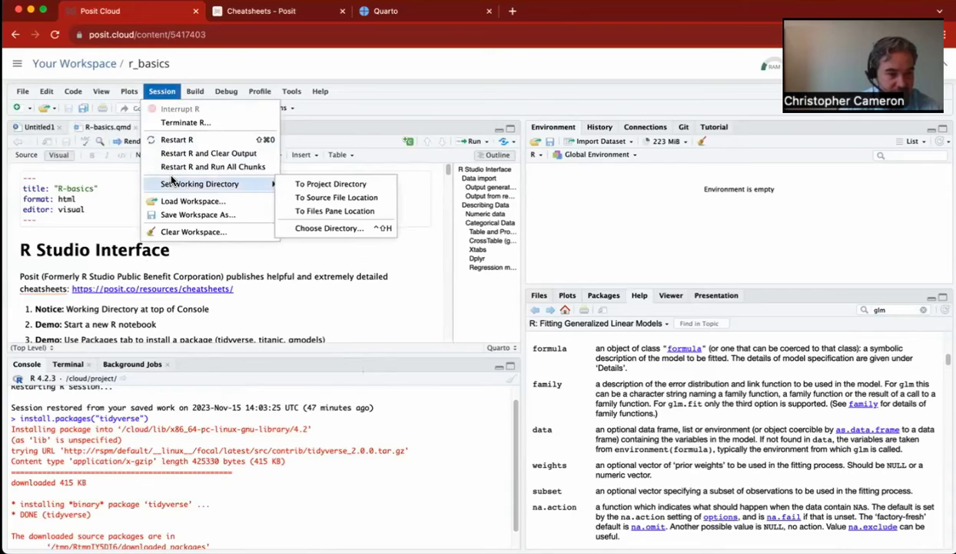
{"action": "left_click", "coordinate": [161, 93]}
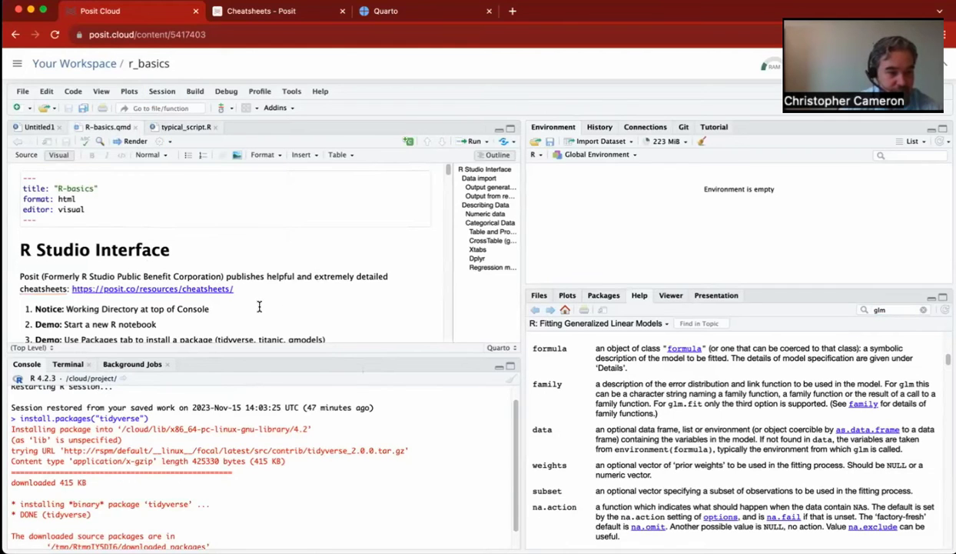
{"action": "scroll", "coordinate": [259, 307], "scroll_direction": "down", "scroll_amount": 4}
{"action": "scroll", "coordinate": [269, 309], "scroll_direction": "up", "scroll_amount": 4}
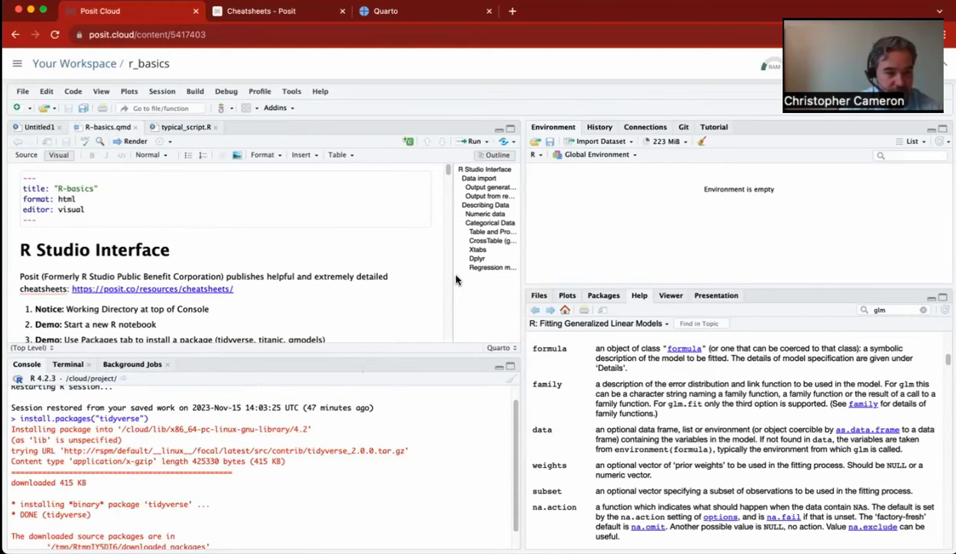
Bring the first code chunk of R-basics.qmd into view and collapse the console so the editor fills the height.
{"action": "left_click_drag", "start_coordinate": [449, 172], "coordinate": [449, 182]}
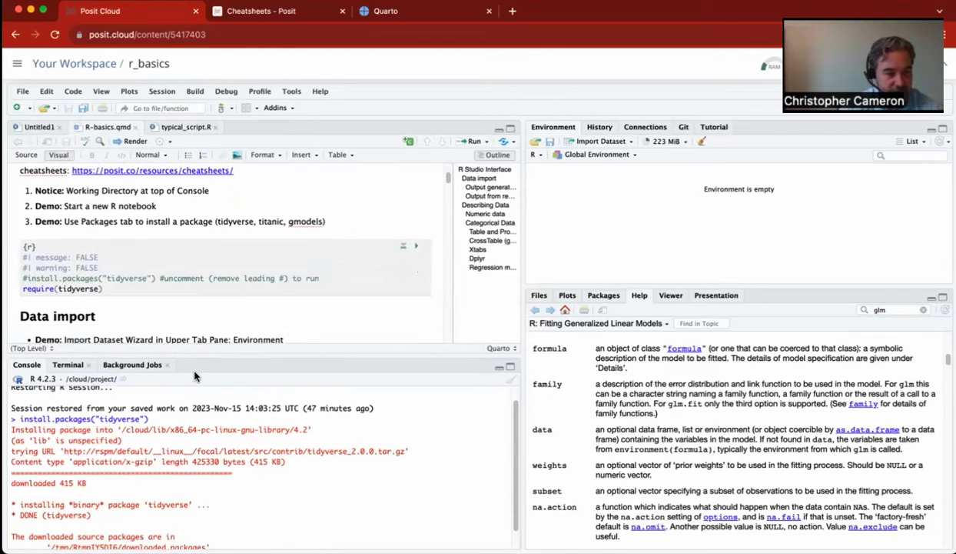
{"action": "left_click_drag", "start_coordinate": [199, 355], "coordinate": [491, 329]}
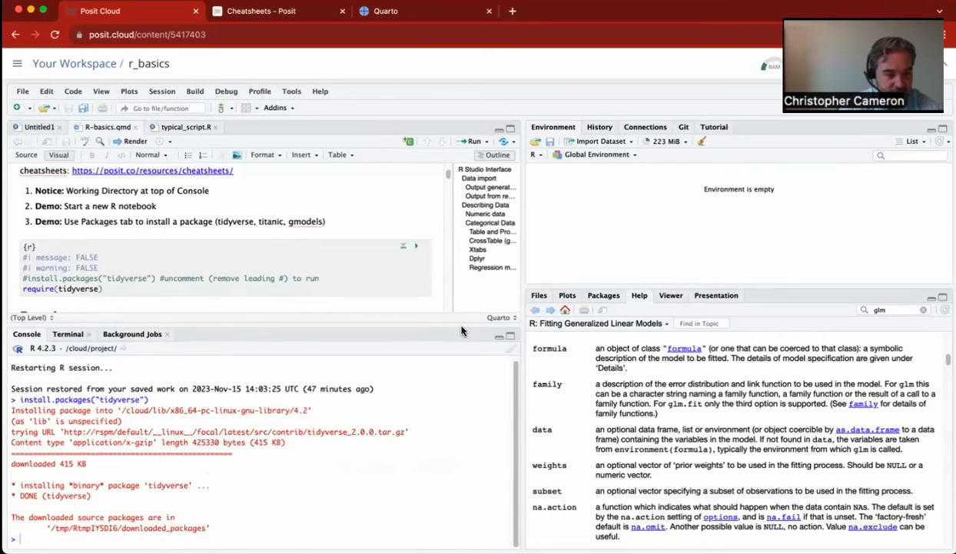
{"action": "left_click", "coordinate": [511, 336]}
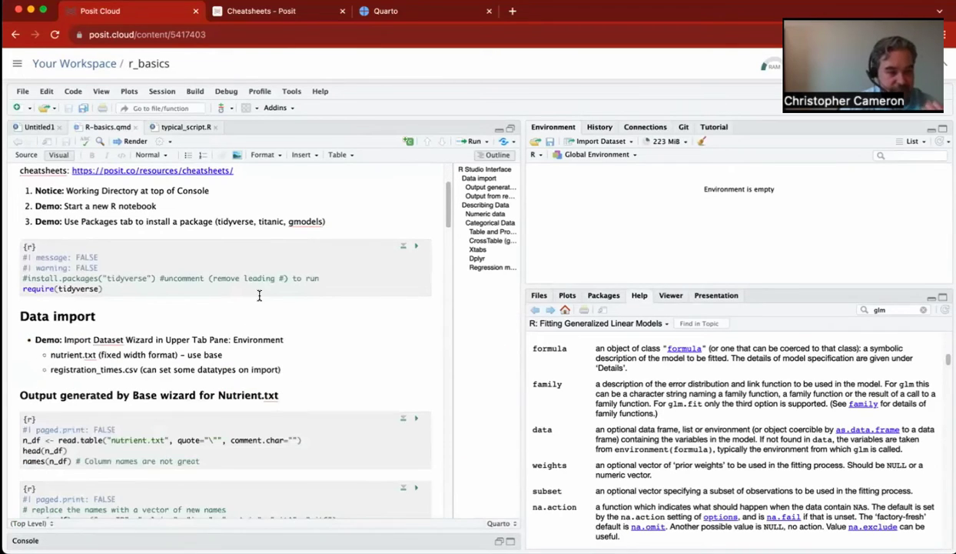
Highlight the message and warning options and the code lines of the first R chunk, and run it to load tidyverse.
{"action": "left_click", "coordinate": [191, 278]}
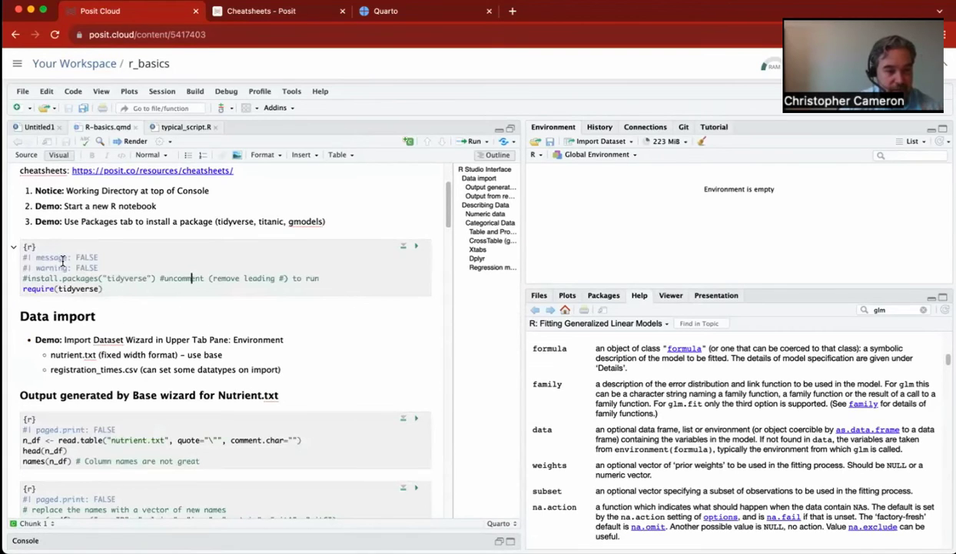
{"action": "left_click_drag", "start_coordinate": [24, 247], "coordinate": [130, 266]}
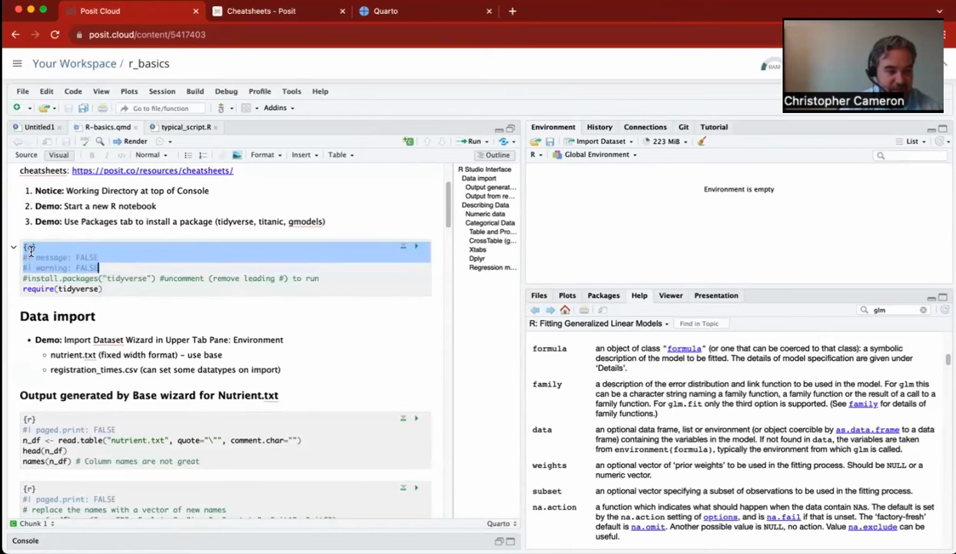
{"action": "left_click", "coordinate": [100, 269]}
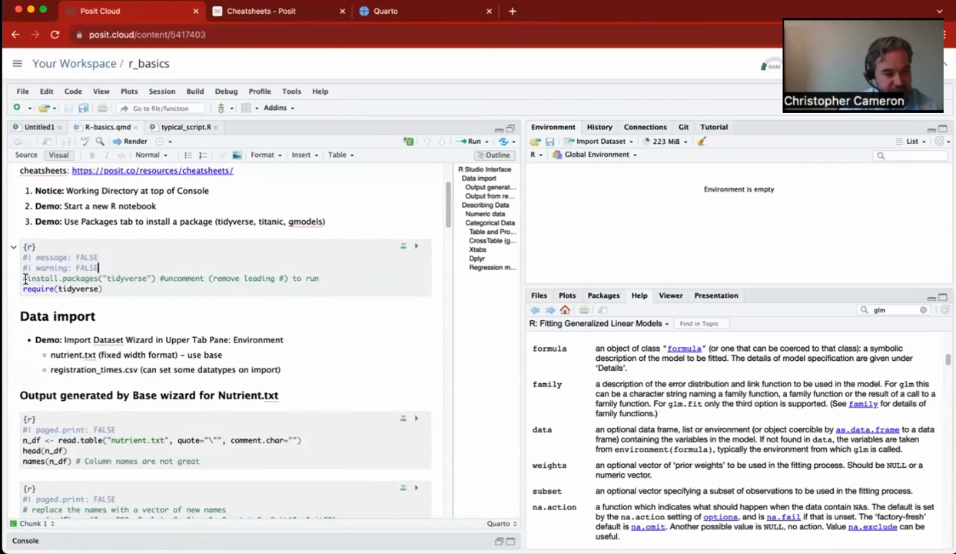
{"action": "left_click_drag", "start_coordinate": [25, 278], "coordinate": [102, 288]}
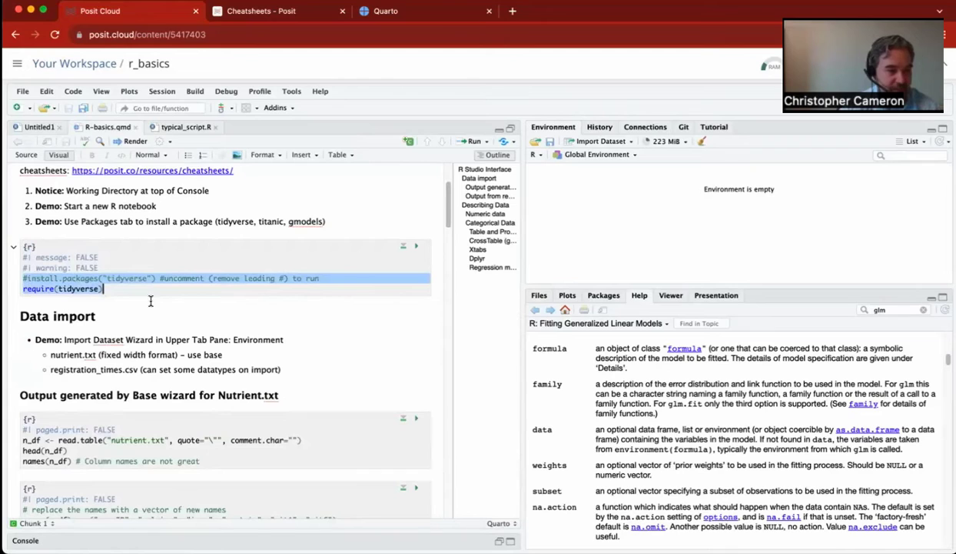
{"action": "left_click", "coordinate": [416, 249]}
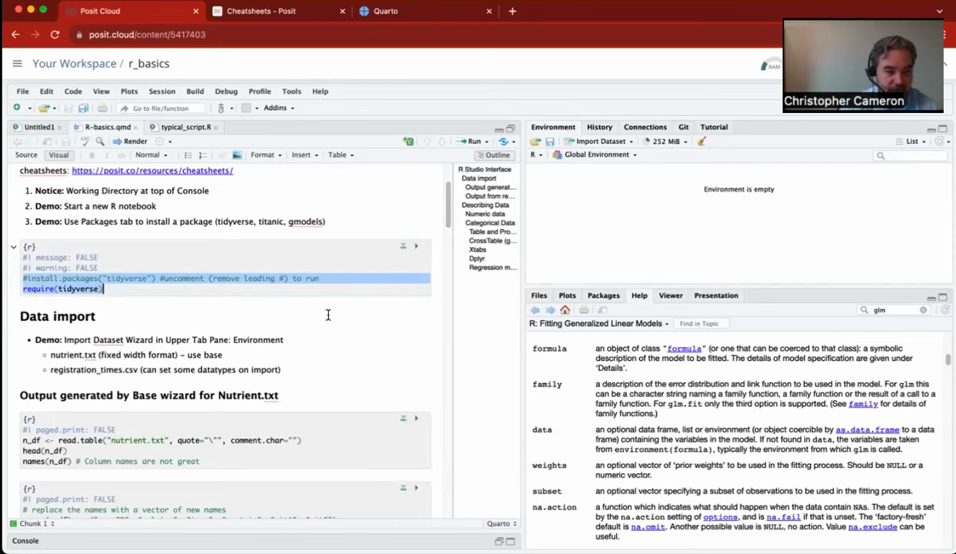
Import nutrient.txt from the project folder with the base text importer, keeping the name nutrient and the default settings.
{"action": "scroll", "coordinate": [351, 345], "scroll_direction": "down", "scroll_amount": 4}
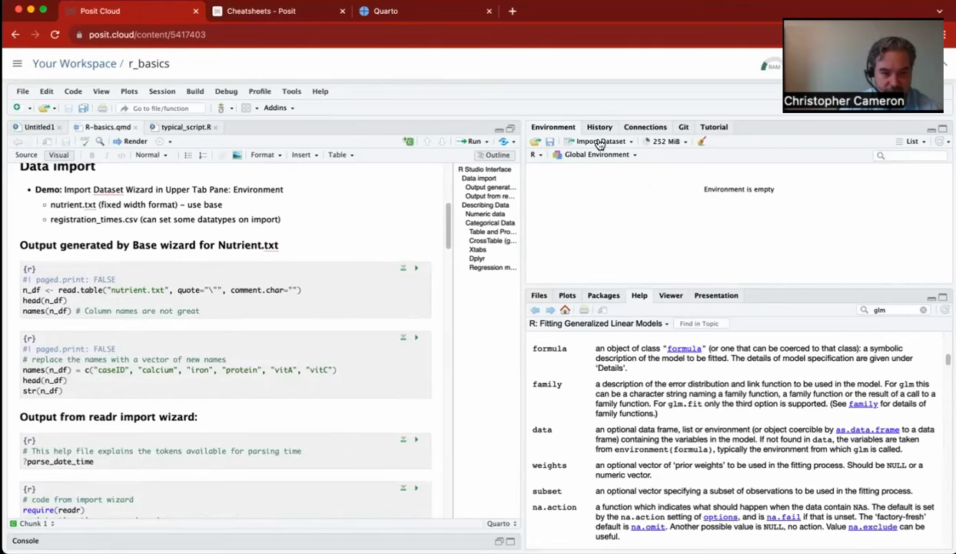
{"action": "left_click", "coordinate": [573, 142]}
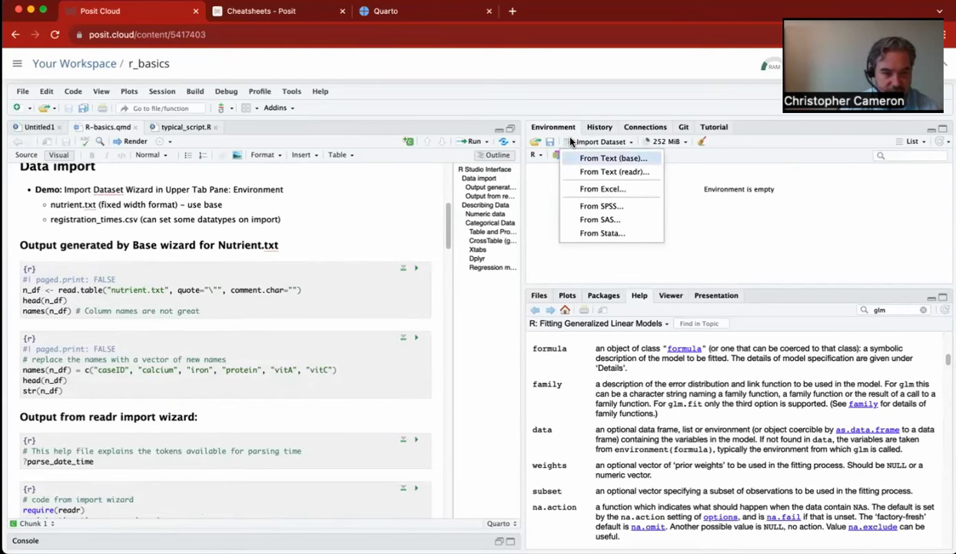
{"action": "left_click", "coordinate": [609, 159]}
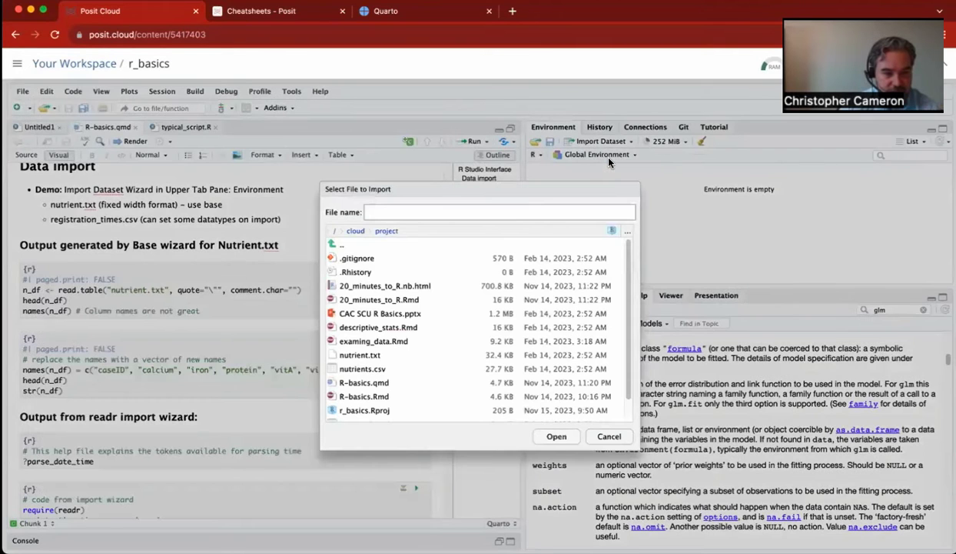
{"action": "scroll", "coordinate": [441, 330], "scroll_direction": "down", "scroll_amount": 1}
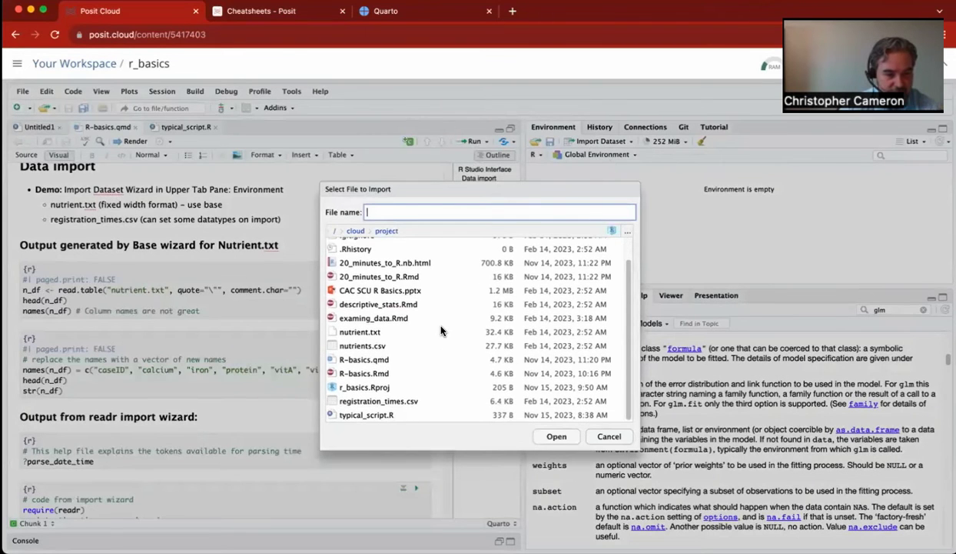
{"action": "left_click", "coordinate": [370, 332]}
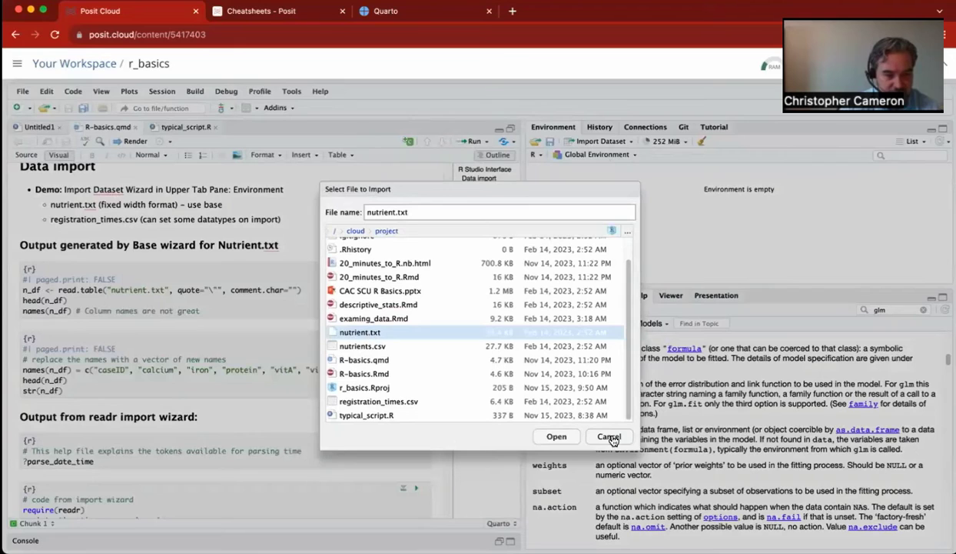
{"action": "left_click", "coordinate": [555, 435]}
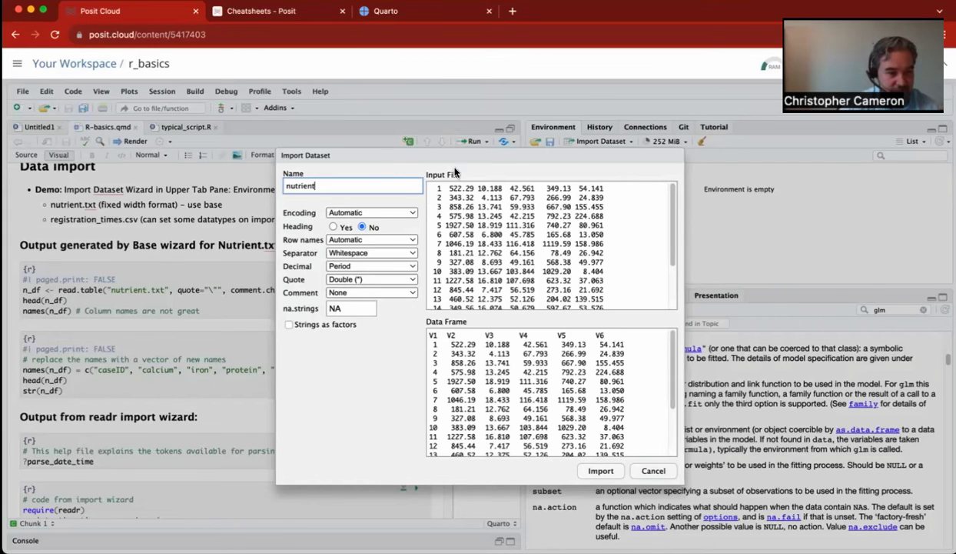
{"action": "left_click_drag", "start_coordinate": [379, 156], "coordinate": [485, 137]}
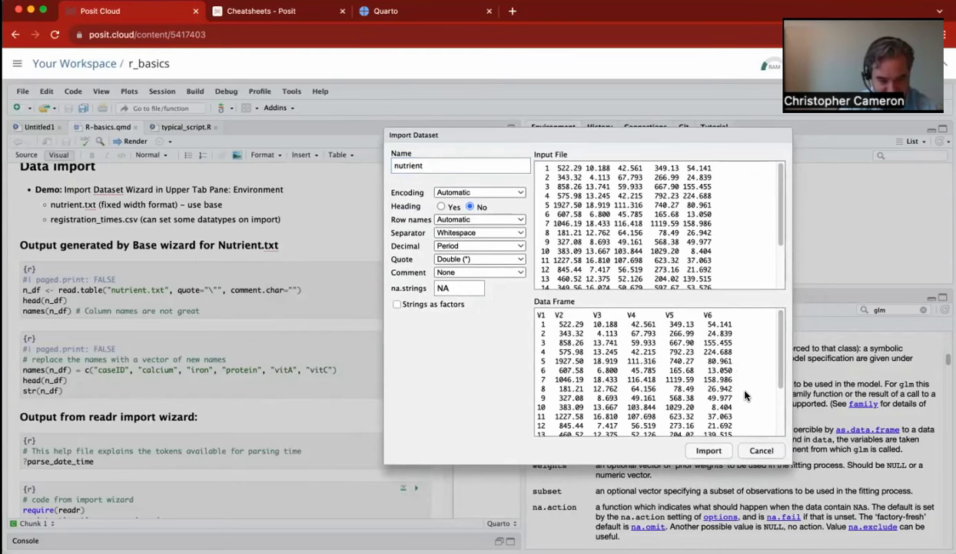
{"action": "left_click", "coordinate": [711, 450]}
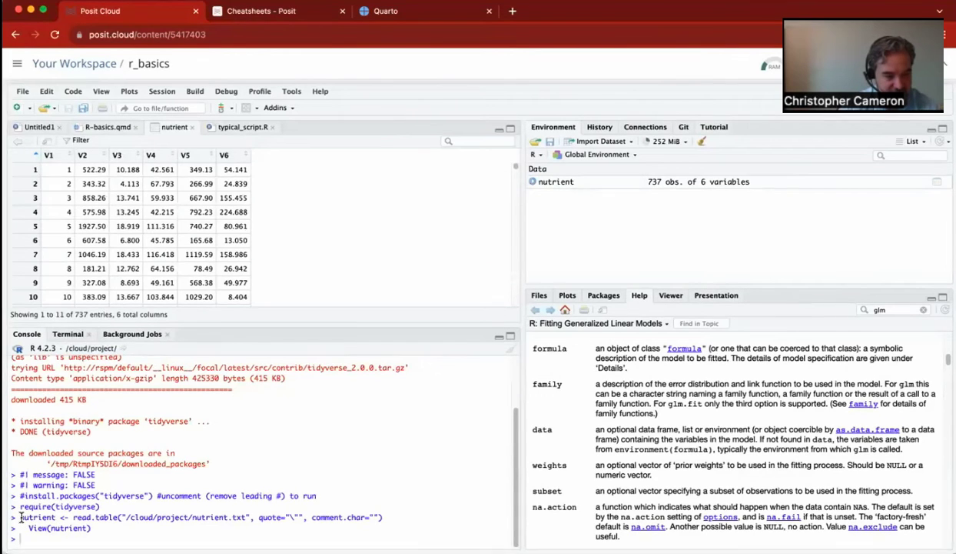
Highlight the import code generated in the console and compare it with the base wizard chunk in R-basics.qmd, collapsing the console.
{"action": "left_click_drag", "start_coordinate": [20, 517], "coordinate": [93, 529]}
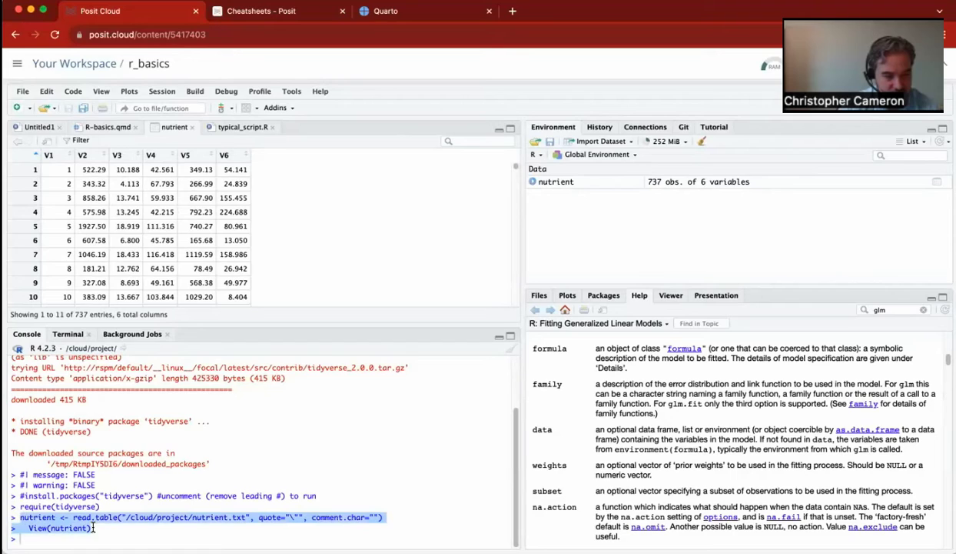
{"action": "left_click_drag", "start_coordinate": [318, 522], "coordinate": [387, 517]}
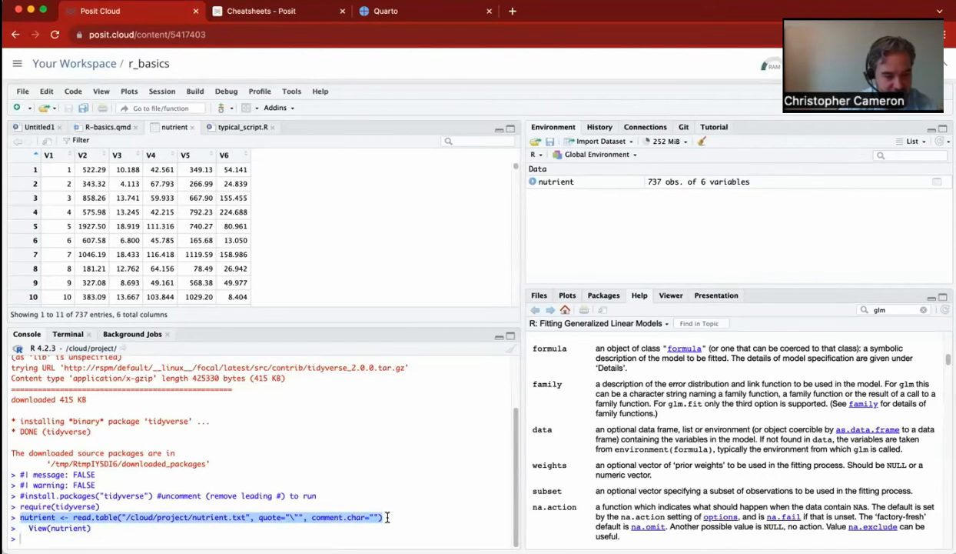
{"action": "left_click", "coordinate": [93, 126]}
{"action": "scroll", "coordinate": [201, 275], "scroll_direction": "down", "scroll_amount": 3}
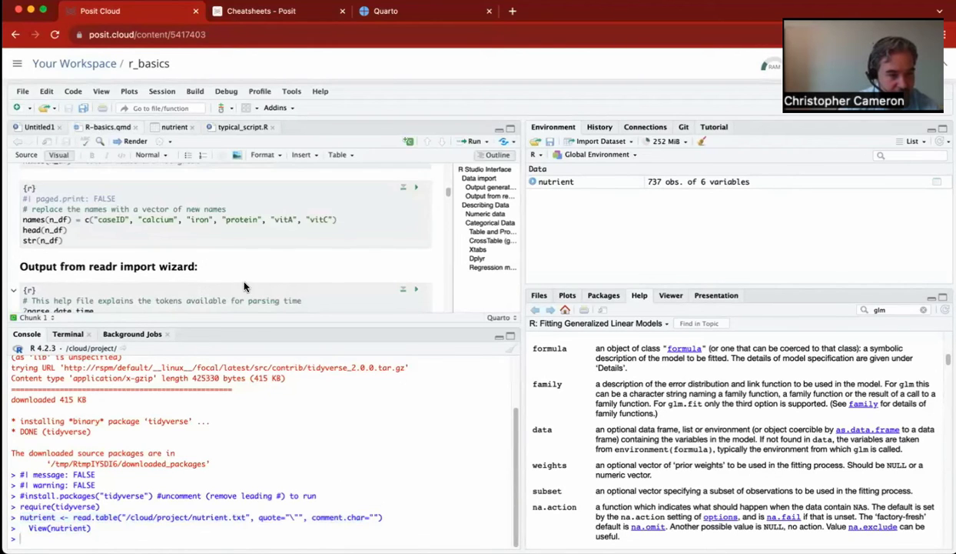
{"action": "left_click", "coordinate": [500, 336]}
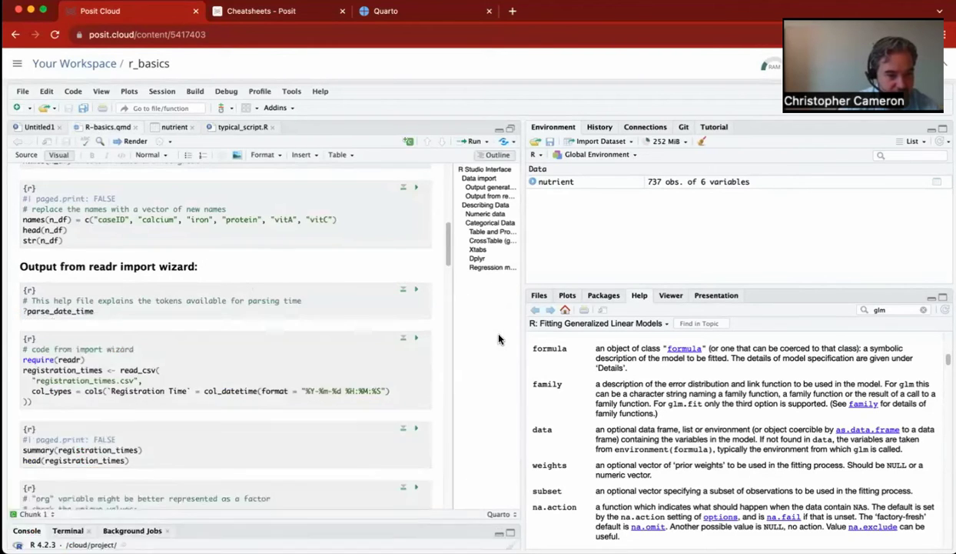
{"action": "scroll", "coordinate": [286, 230], "scroll_direction": "up", "scroll_amount": 2}
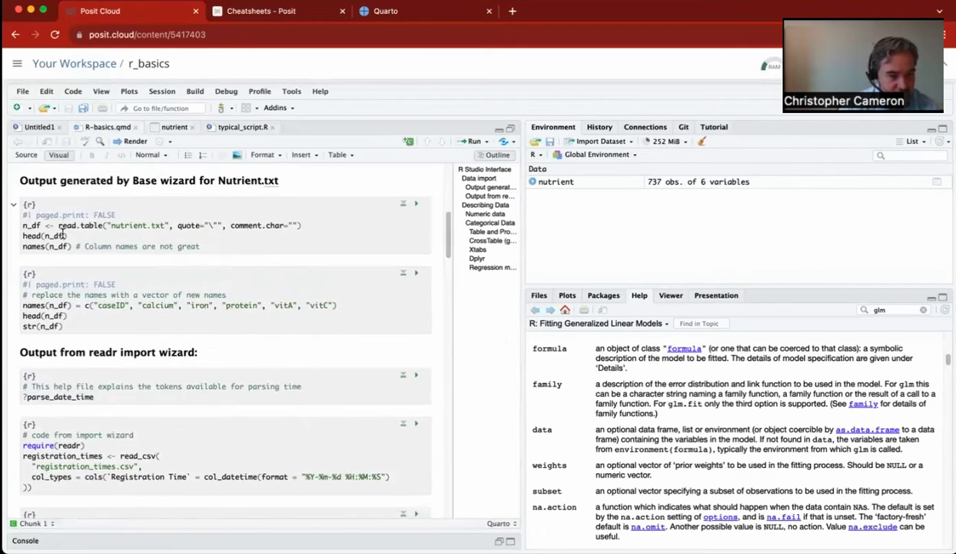
View the imported nutrient data table and expand the nutrient object's variables in the environment.
{"action": "left_click", "coordinate": [174, 128]}
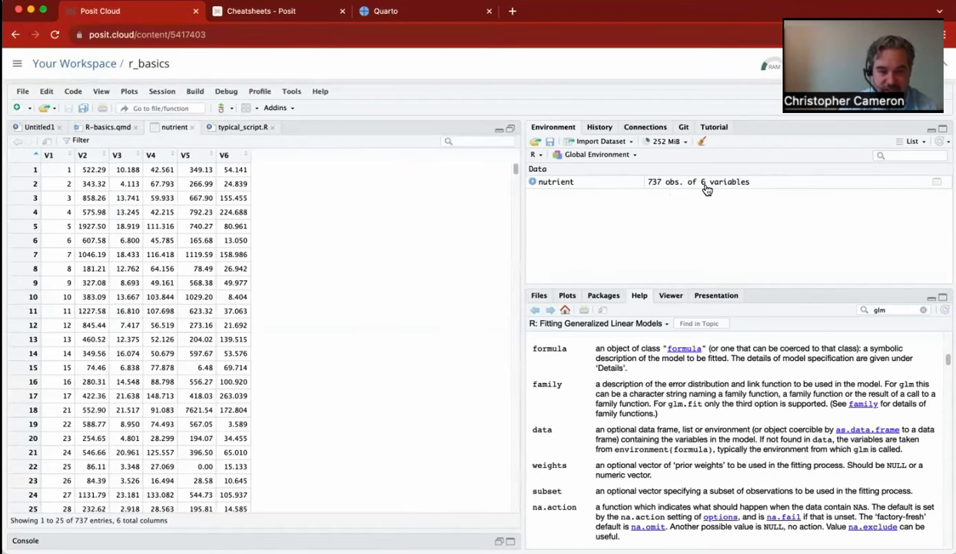
{"action": "left_click", "coordinate": [534, 183]}
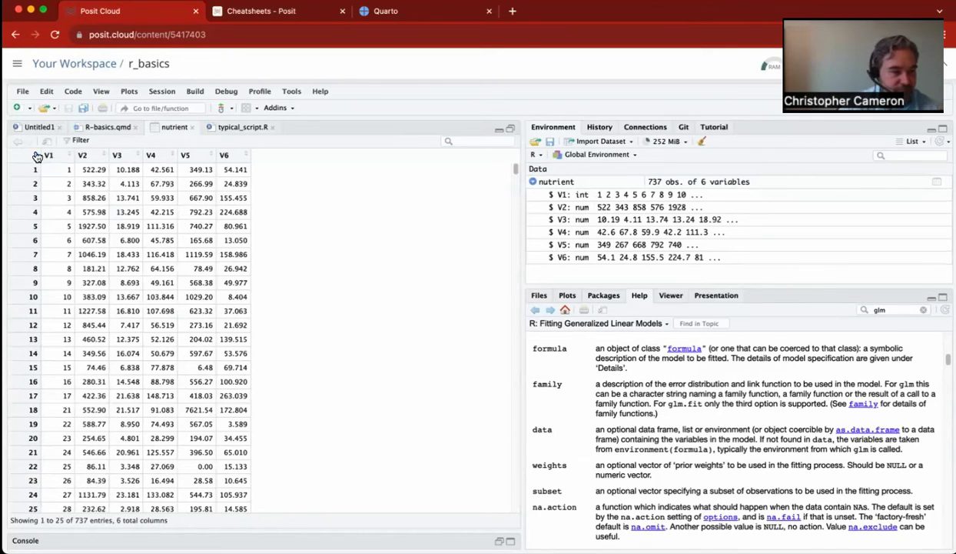
Run the R-basics.qmd chunks that read nutrient.txt into n_df and rename its columns to caseID, calcium, iron, protein, vitA and vitC.
{"action": "left_click", "coordinate": [113, 129]}
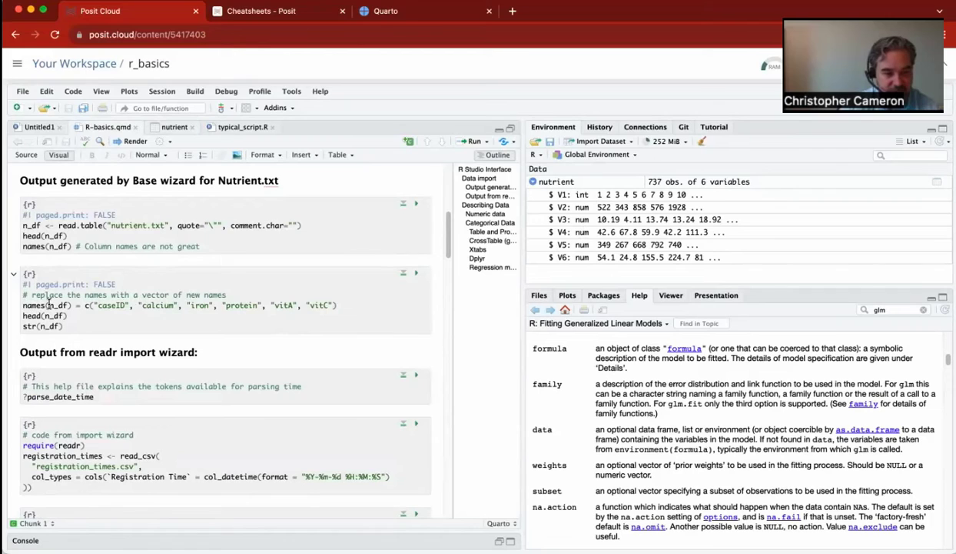
{"action": "left_click", "coordinate": [416, 272]}
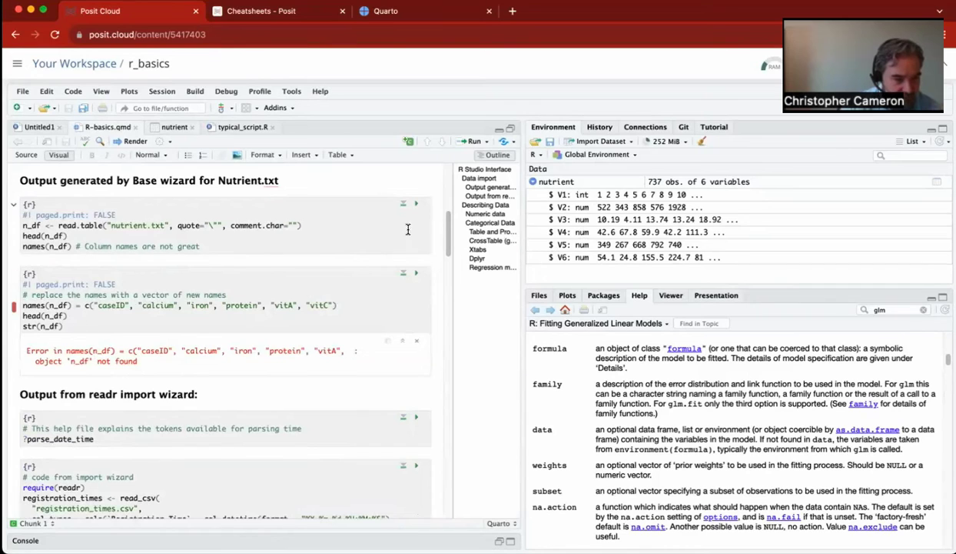
{"action": "left_click", "coordinate": [416, 204]}
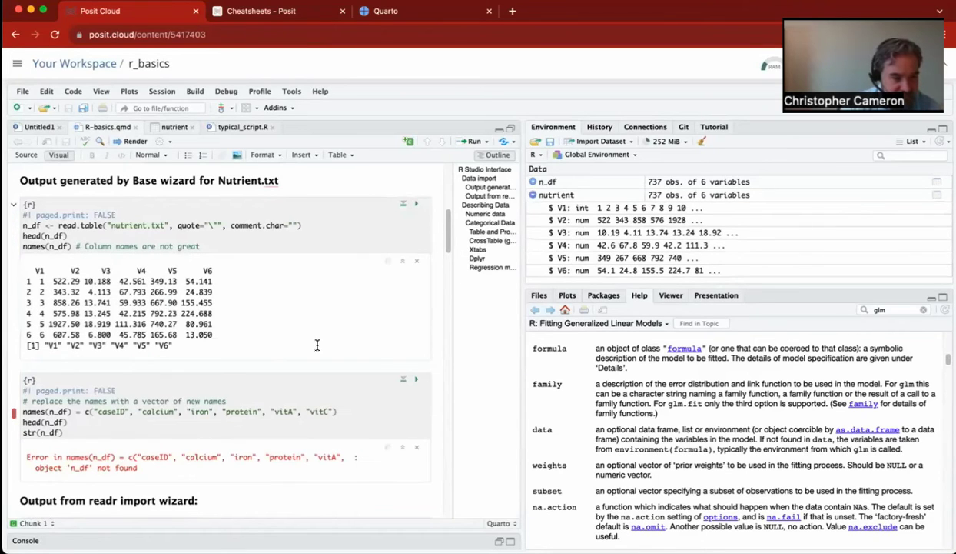
{"action": "left_click", "coordinate": [416, 380]}
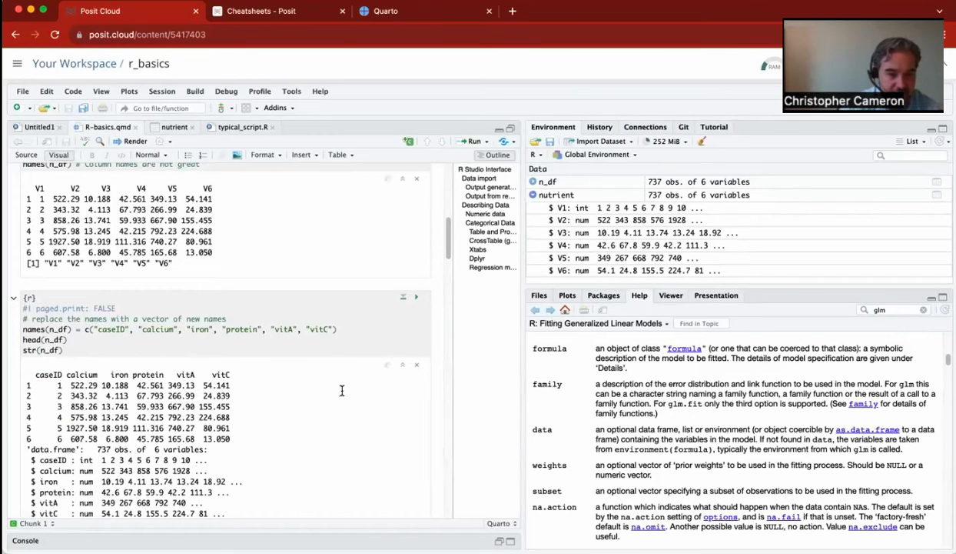
Collapse nutrient and expand n_df in the environment to inspect its variables, and view the file formats available for dataset import.
{"action": "left_click", "coordinate": [533, 194]}
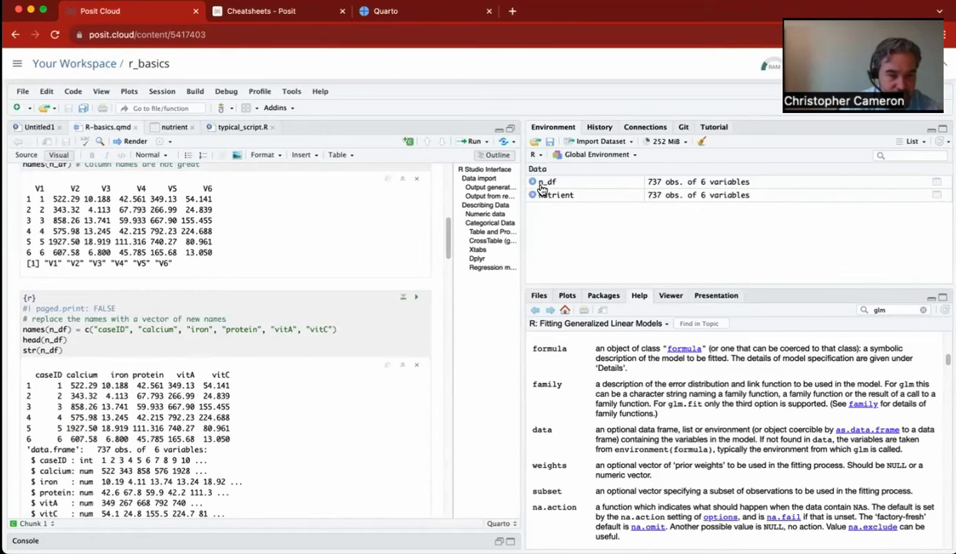
{"action": "left_click", "coordinate": [532, 181]}
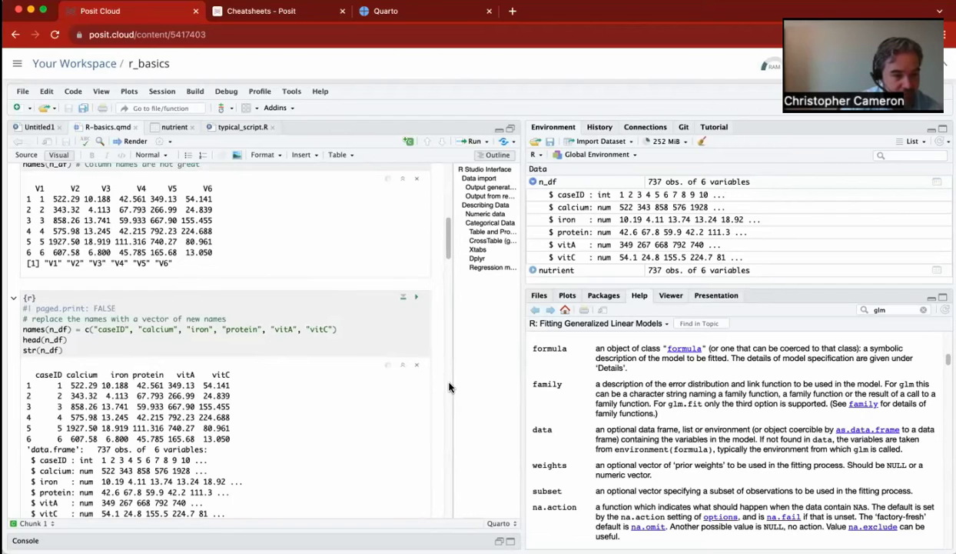
{"action": "scroll", "coordinate": [446, 388], "scroll_direction": "down", "scroll_amount": 5}
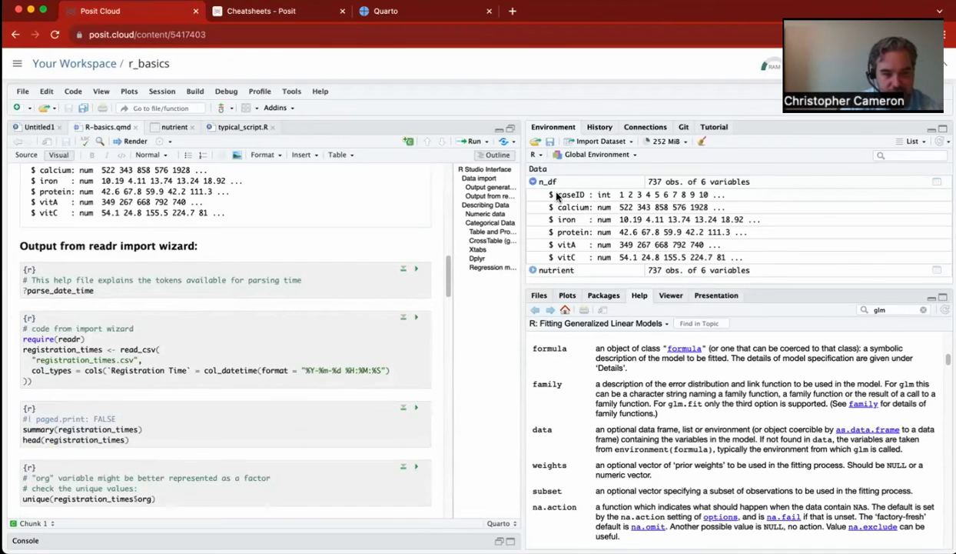
{"action": "left_click", "coordinate": [589, 143]}
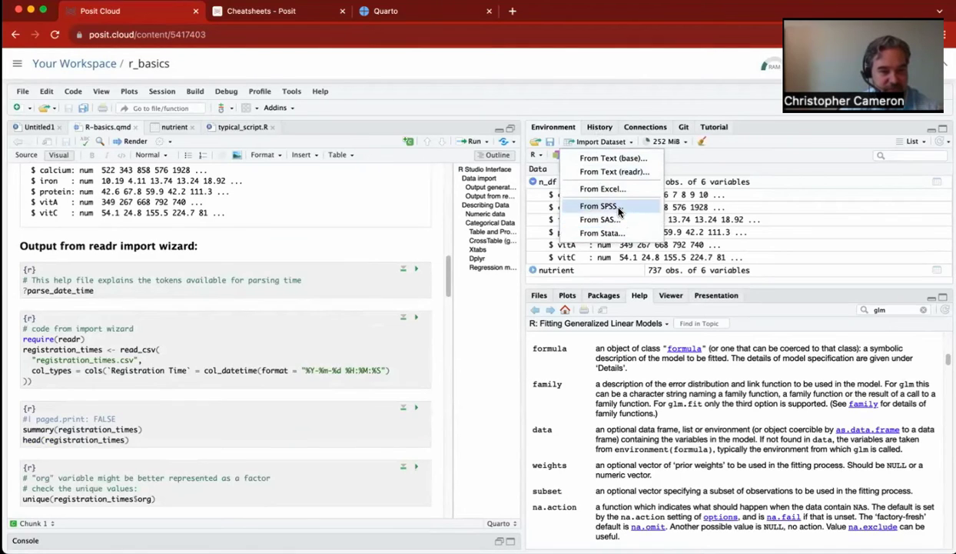
{"action": "left_click", "coordinate": [614, 143]}
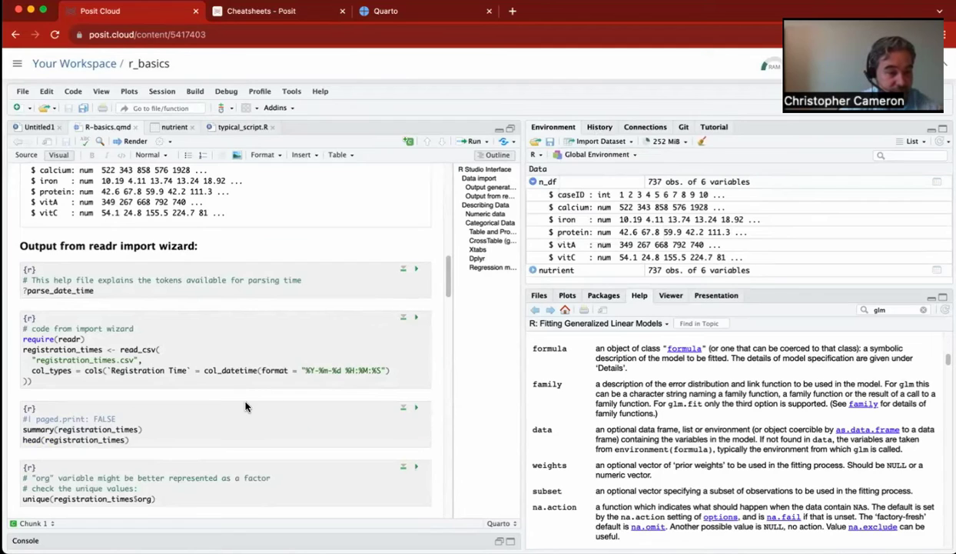
Highlight the date-time format string in the read_csv chunk and run the ?parse_date_time chunk to read the function's usage.
{"action": "left_click", "coordinate": [217, 382]}
{"action": "left_click_drag", "start_coordinate": [305, 370], "coordinate": [352, 370]}
{"action": "left_click", "coordinate": [299, 370]}
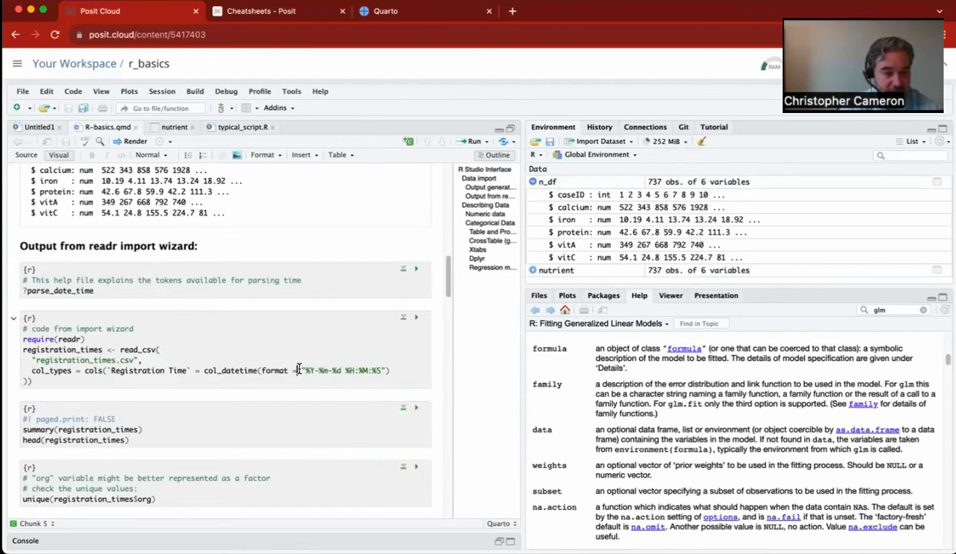
{"action": "left_click_drag", "start_coordinate": [308, 370], "coordinate": [381, 370]}
{"action": "left_click", "coordinate": [30, 291]}
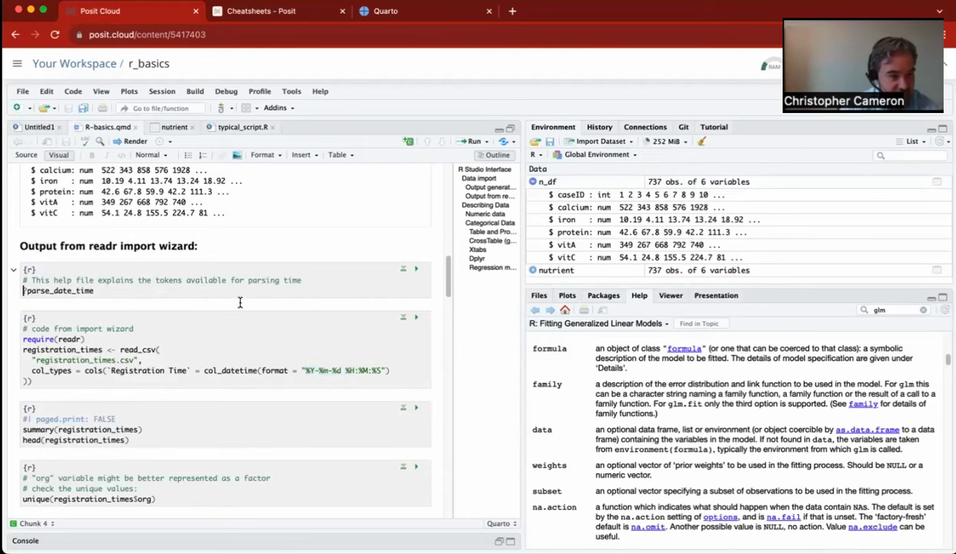
{"action": "left_click", "coordinate": [417, 270]}
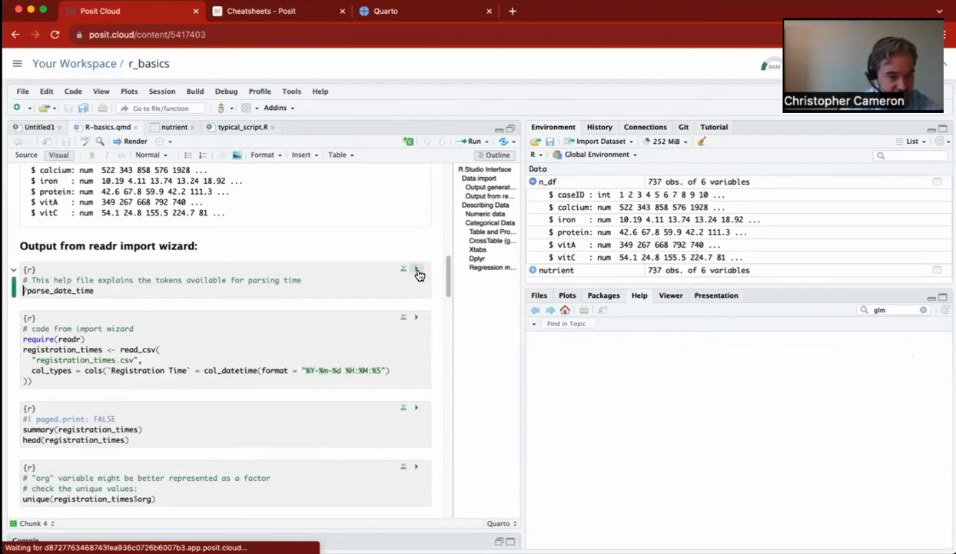
{"action": "scroll", "coordinate": [715, 439], "scroll_direction": "down", "scroll_amount": 3}
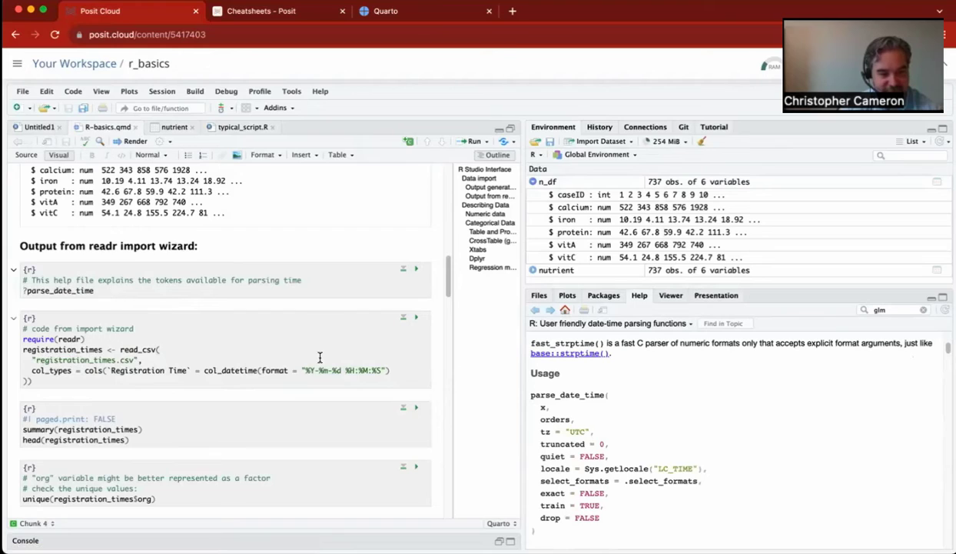
Highlight the date-time format string, run the read_csv chunk to import registration_times.csv, and expand registration_times in the environment.
{"action": "double_click", "coordinate": [299, 370]}
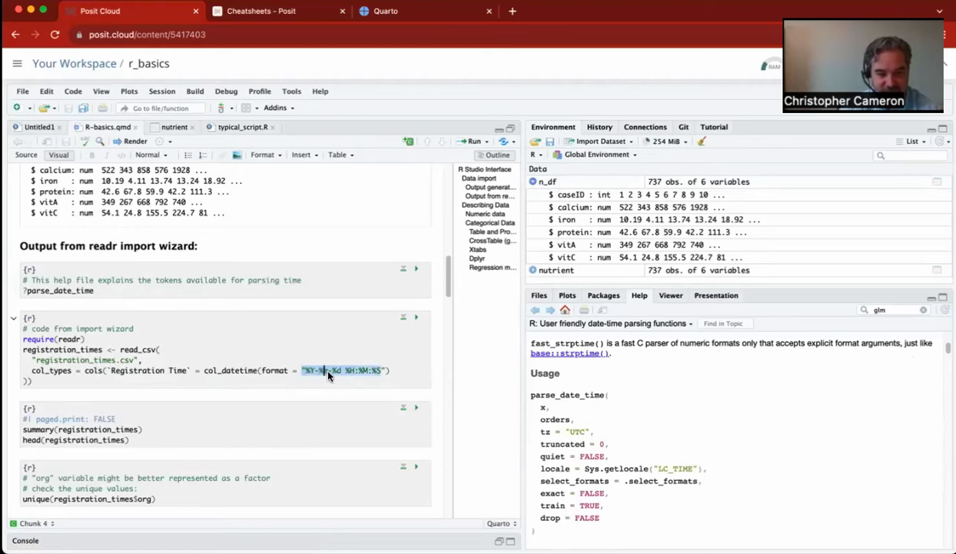
{"action": "left_click", "coordinate": [302, 369]}
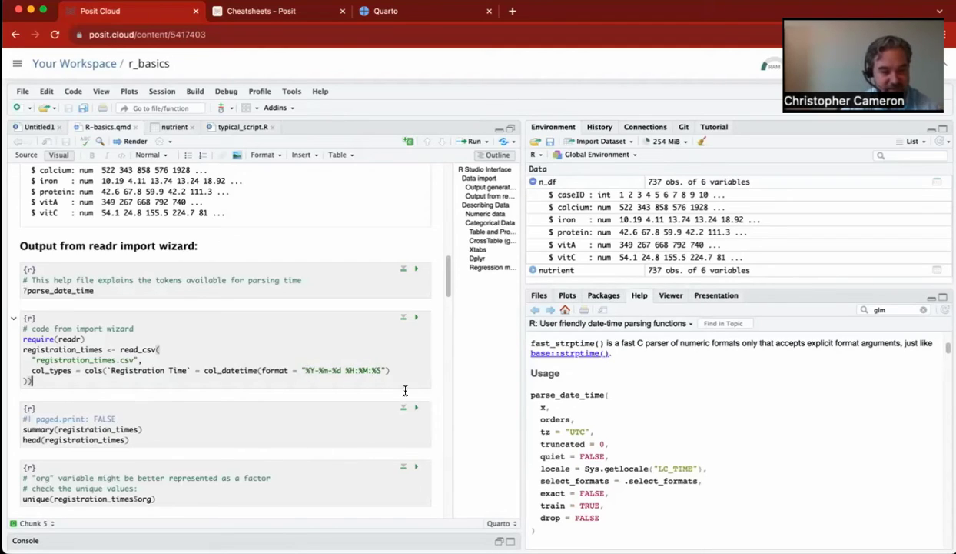
{"action": "left_click", "coordinate": [416, 320]}
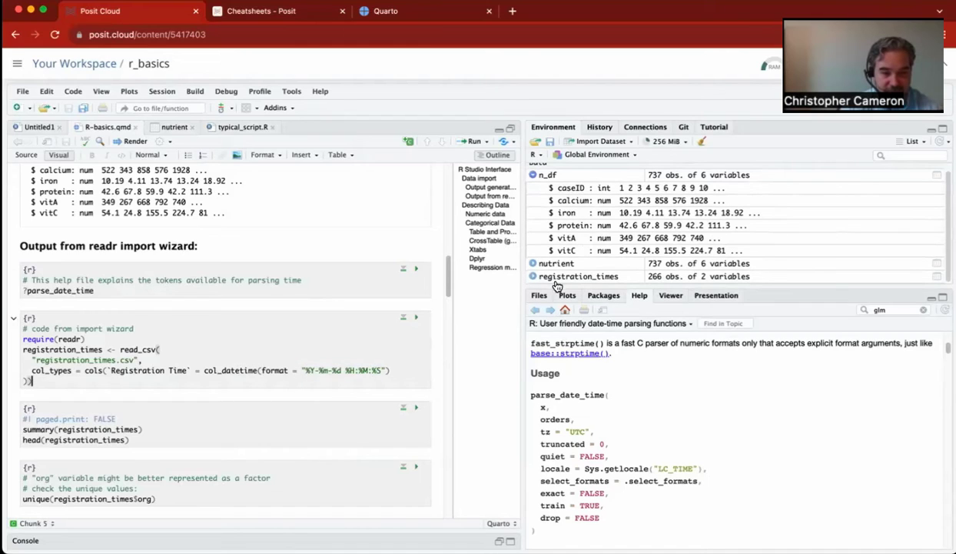
{"action": "left_click", "coordinate": [532, 276]}
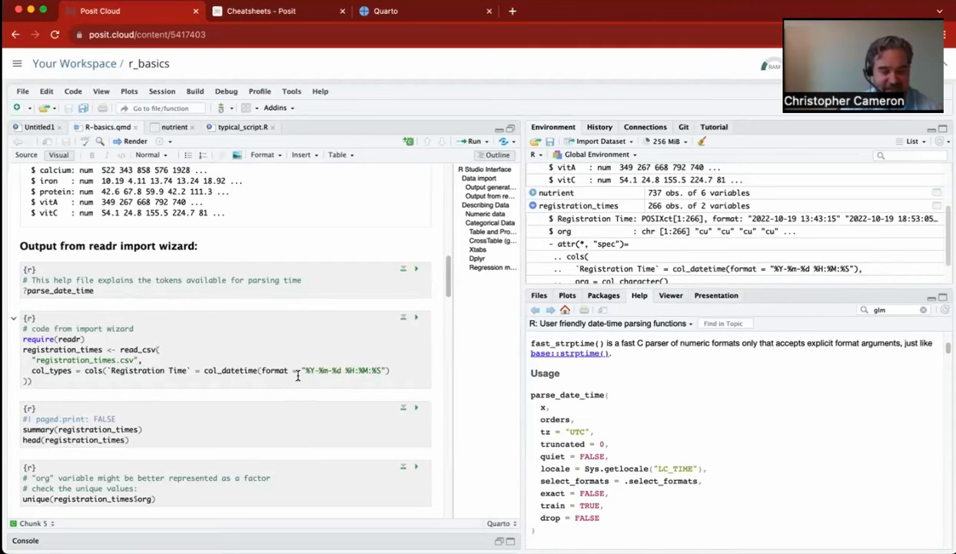
Run the chunk with summary and head of registration_times and look through its output down to the org variable chunks.
{"action": "left_click", "coordinate": [415, 412]}
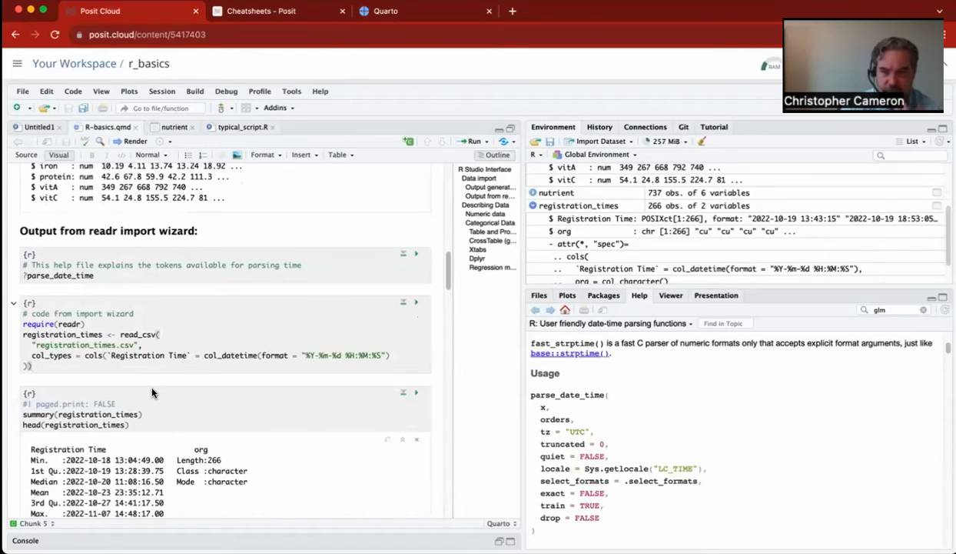
{"action": "scroll", "coordinate": [152, 391], "scroll_direction": "down", "scroll_amount": 1}
{"action": "scroll", "coordinate": [150, 391], "scroll_direction": "down", "scroll_amount": 3}
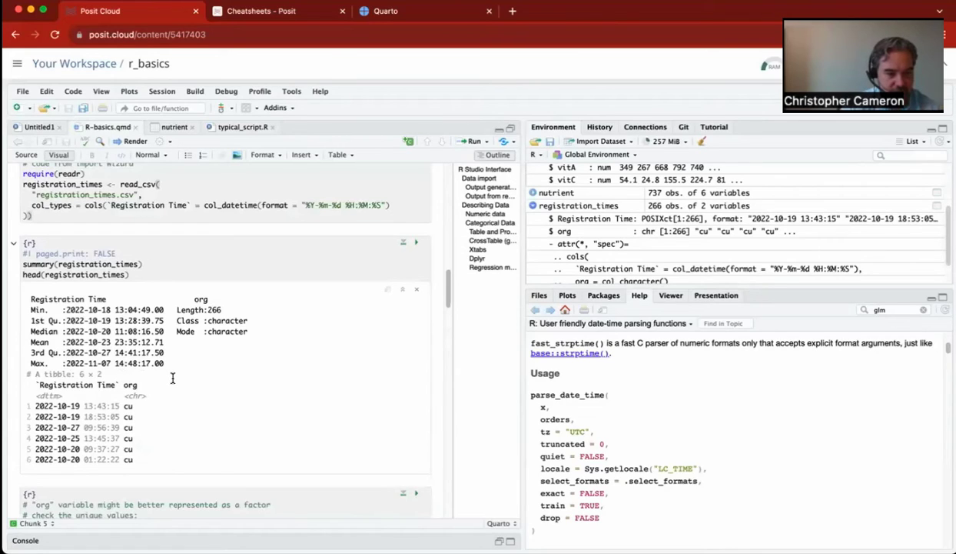
{"action": "scroll", "coordinate": [175, 384], "scroll_direction": "down", "scroll_amount": 4}
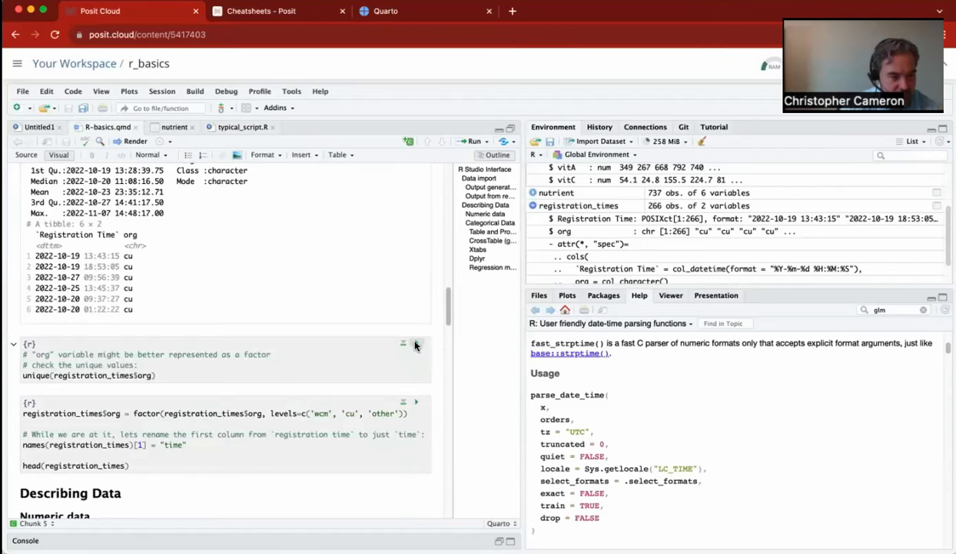
Highlight org in the summary output and open the registration_times dataset in the data viewer.
{"action": "scroll", "coordinate": [208, 277], "scroll_direction": "up", "scroll_amount": 4}
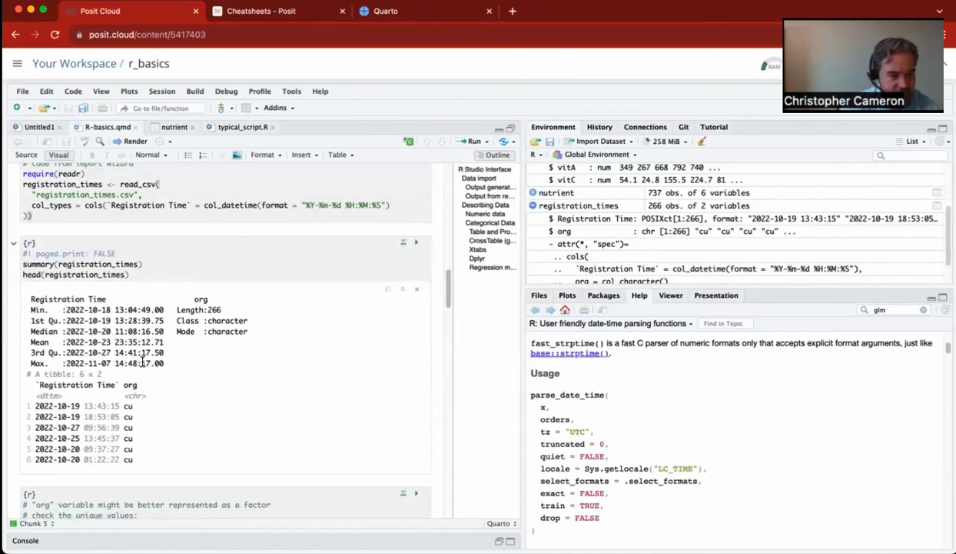
{"action": "left_click_drag", "start_coordinate": [195, 297], "coordinate": [204, 299]}
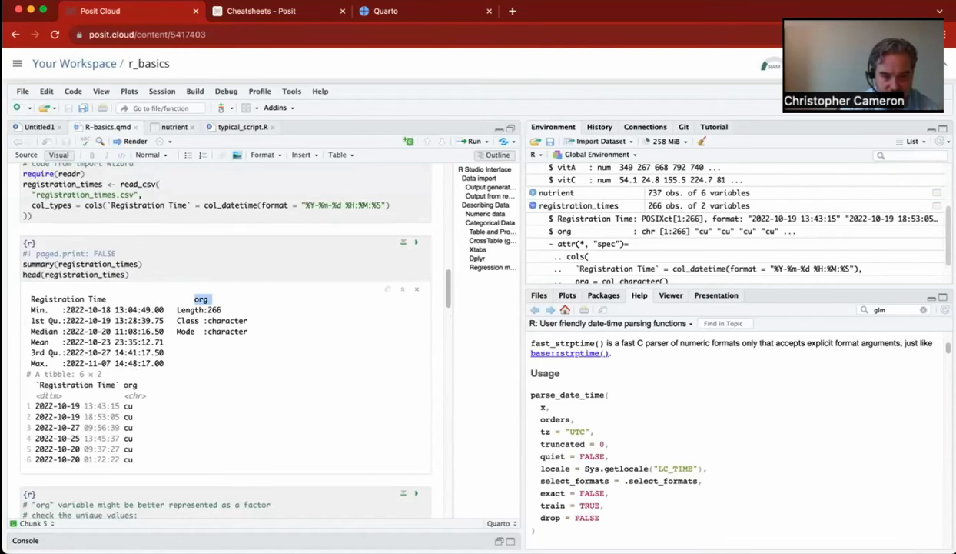
{"action": "left_click", "coordinate": [578, 206]}
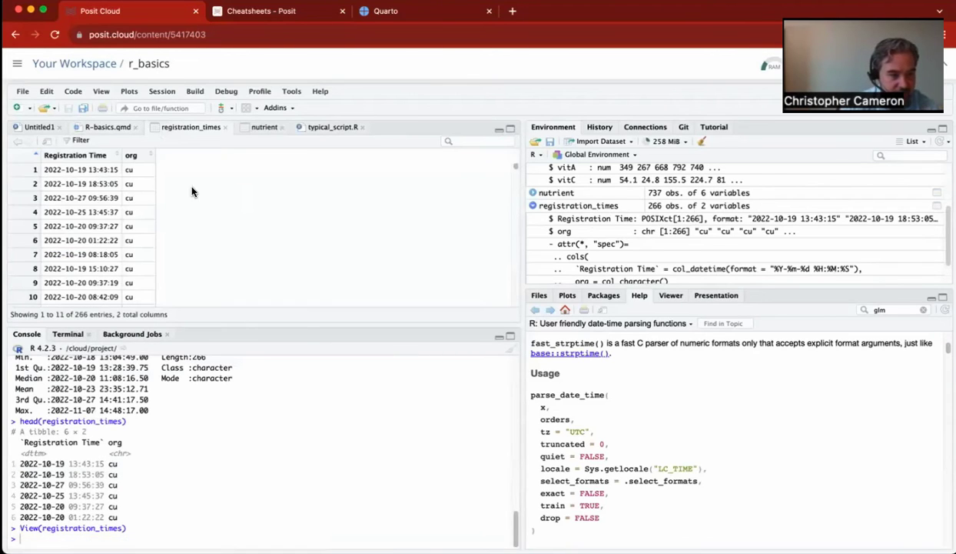
Sort the registration_times table by org in descending order and look through its rows.
{"action": "left_click", "coordinate": [151, 156]}
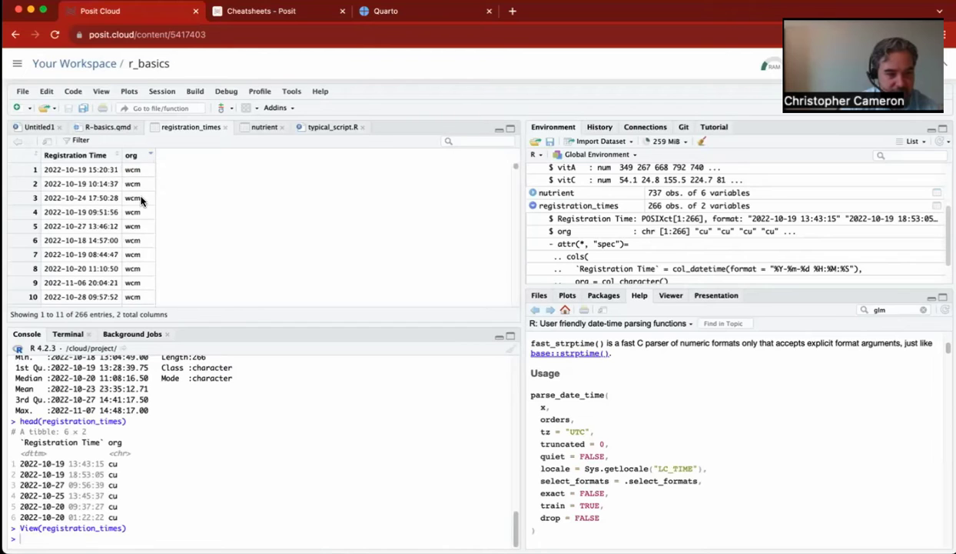
{"action": "scroll", "coordinate": [142, 201], "scroll_direction": "down", "scroll_amount": 5}
{"action": "scroll", "coordinate": [141, 201], "scroll_direction": "down", "scroll_amount": 10}
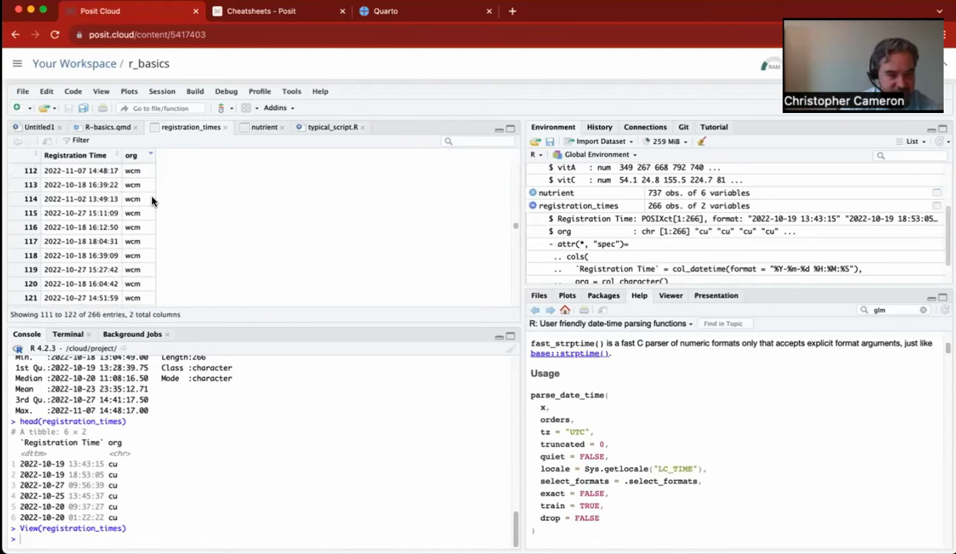
{"action": "scroll", "coordinate": [150, 197], "scroll_direction": "up", "scroll_amount": 18}
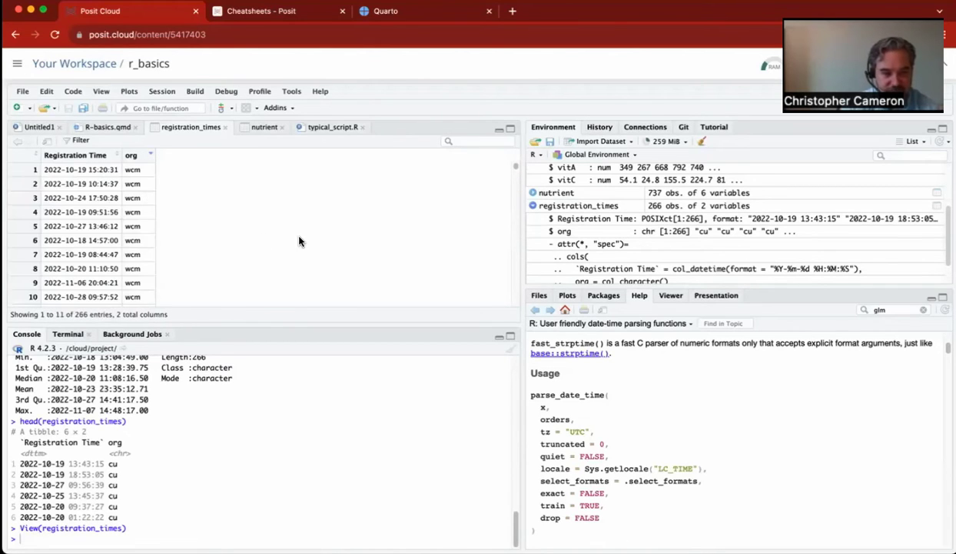
Return to R-basics.qmd, minimize the console, and highlight the org portion of the summary output.
{"action": "left_click", "coordinate": [106, 128]}
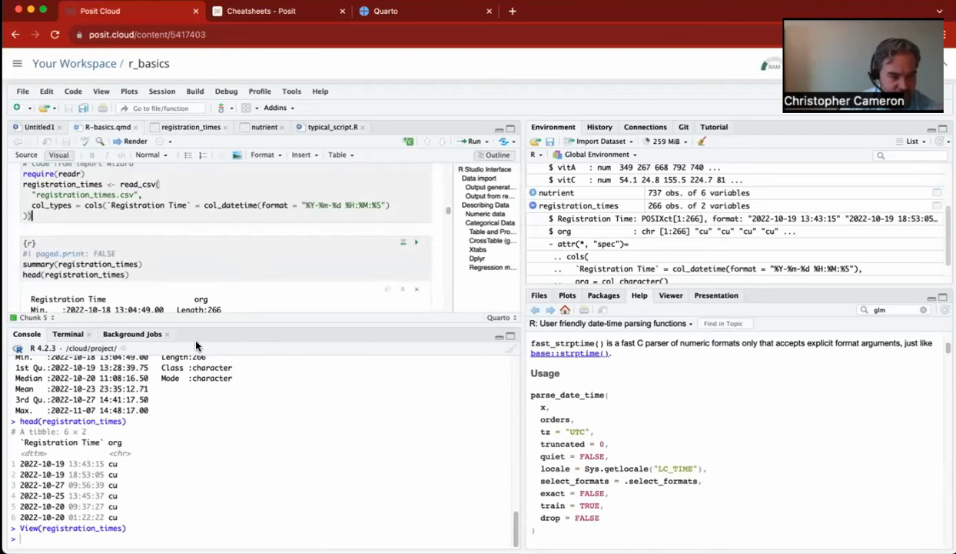
{"action": "left_click", "coordinate": [499, 336]}
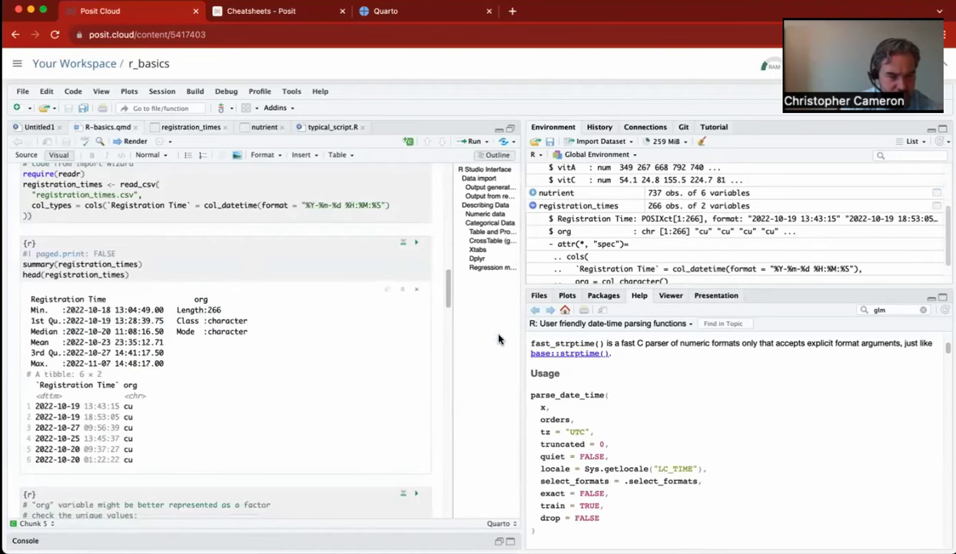
{"action": "left_click_drag", "start_coordinate": [192, 299], "coordinate": [241, 329]}
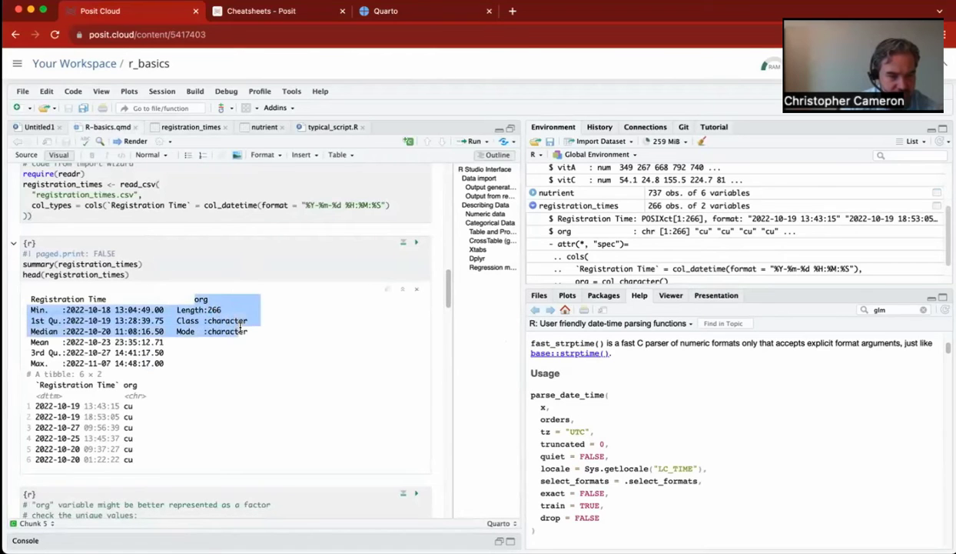
{"action": "left_click", "coordinate": [190, 296]}
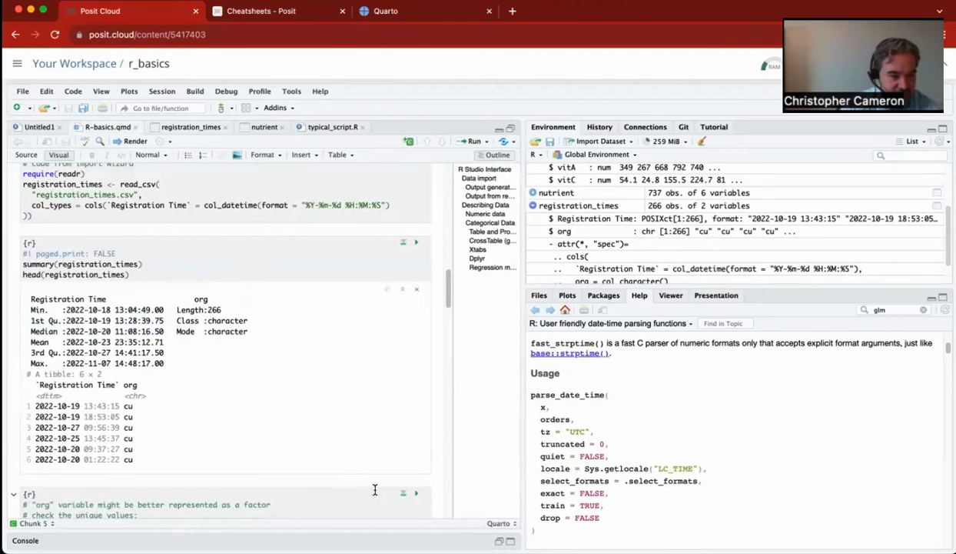
Run the chunk listing unique org values and the chunk converting org to a factor and renaming the first column time, and review the output.
{"action": "scroll", "coordinate": [374, 490], "scroll_direction": "down", "scroll_amount": 4}
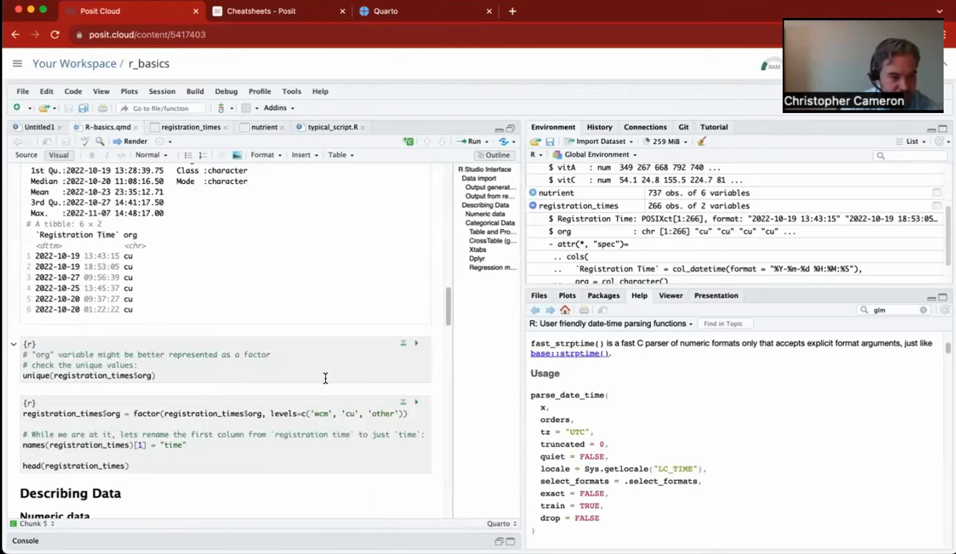
{"action": "left_click", "coordinate": [416, 343]}
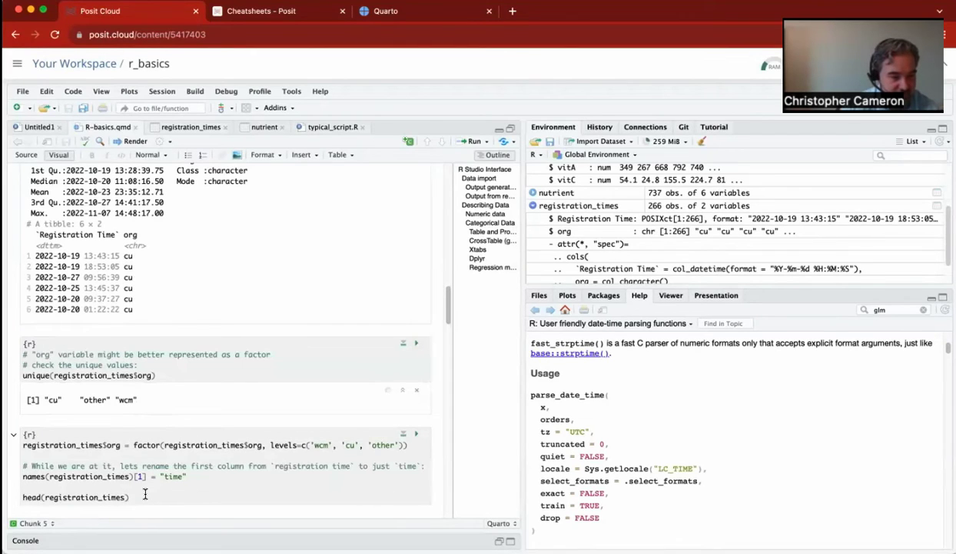
{"action": "left_click", "coordinate": [415, 433]}
{"action": "scroll", "coordinate": [324, 434], "scroll_direction": "down", "scroll_amount": 5}
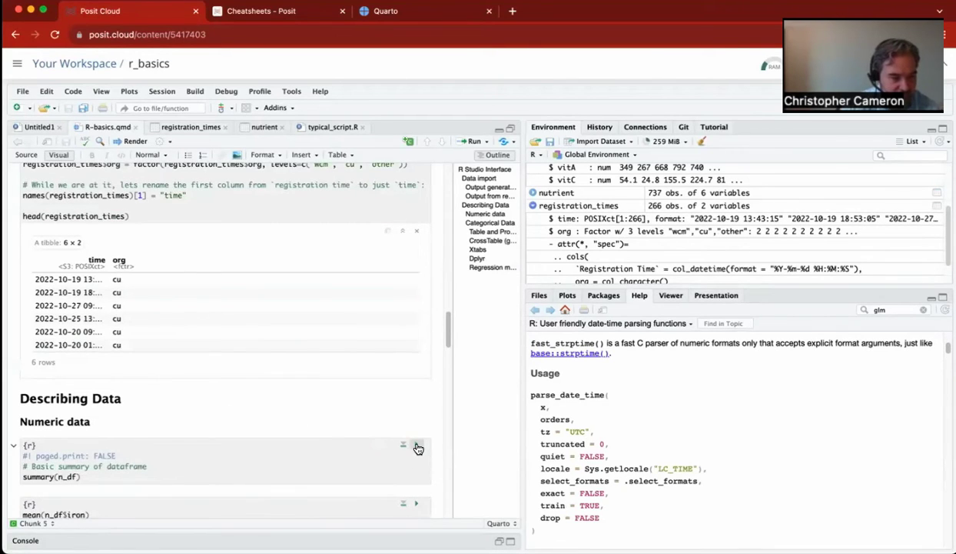
{"action": "scroll", "coordinate": [368, 399], "scroll_direction": "up", "scroll_amount": 3}
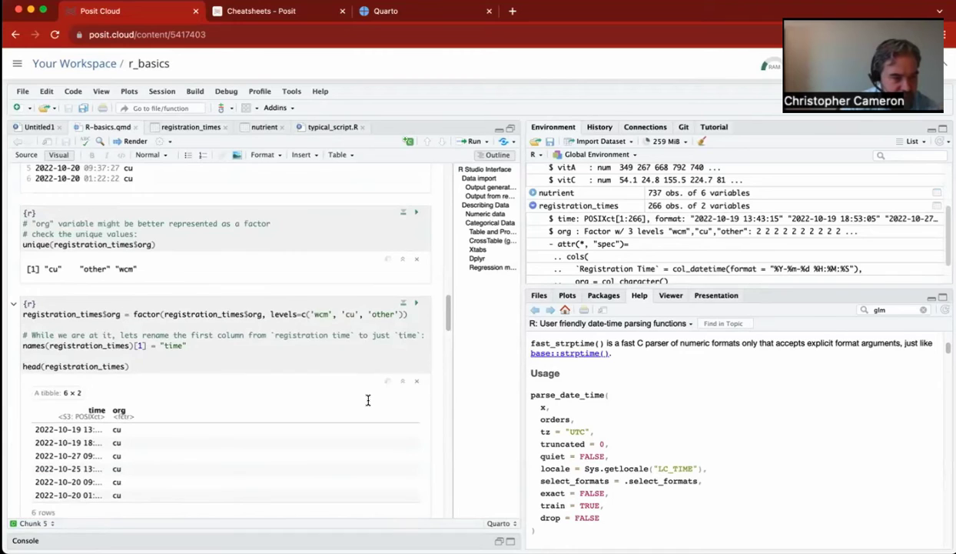
{"action": "scroll", "coordinate": [368, 400], "scroll_direction": "down", "scroll_amount": 3}
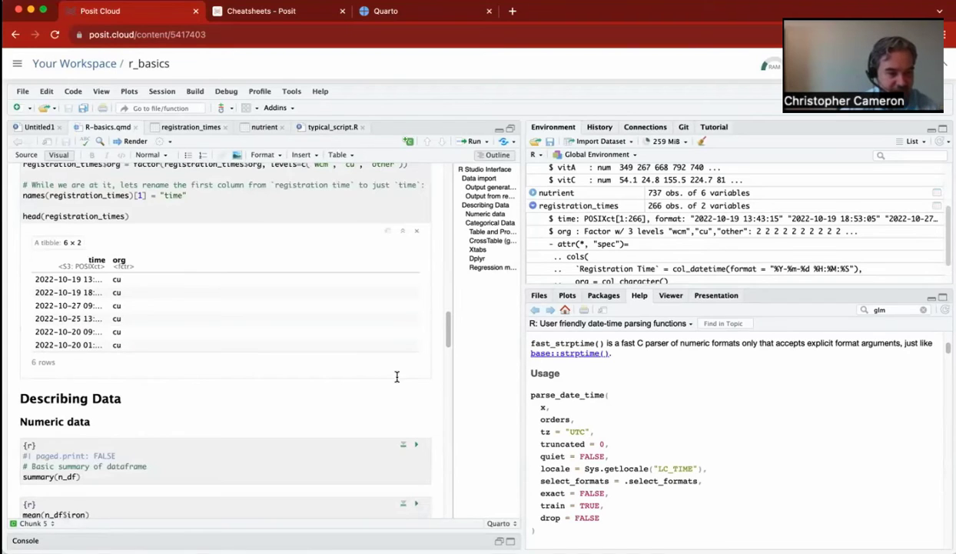
{"action": "scroll", "coordinate": [403, 388], "scroll_direction": "down", "scroll_amount": 3}
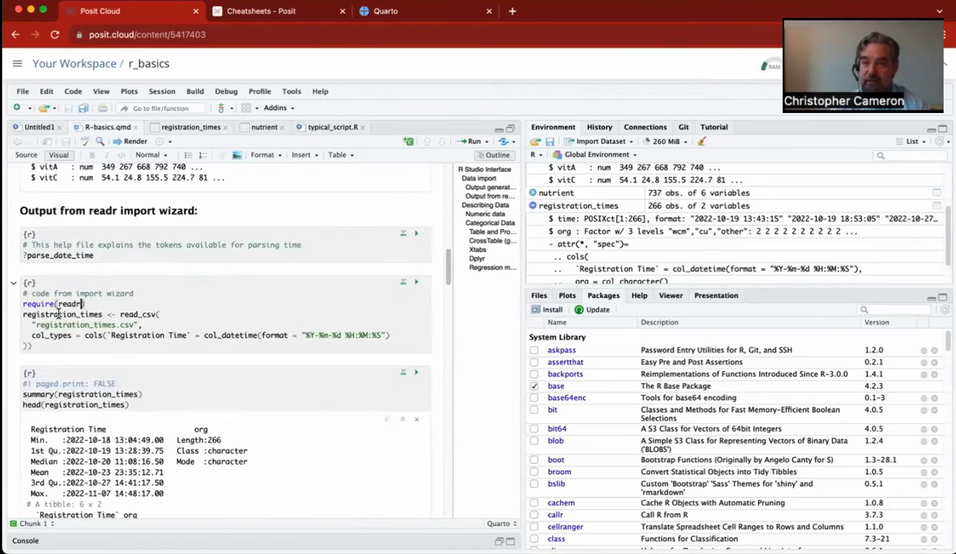
Highlight require(readr) in the import chunk, and load registration_times.csv into the readr text import wizard.
{"action": "left_click_drag", "start_coordinate": [22, 303], "coordinate": [86, 304]}
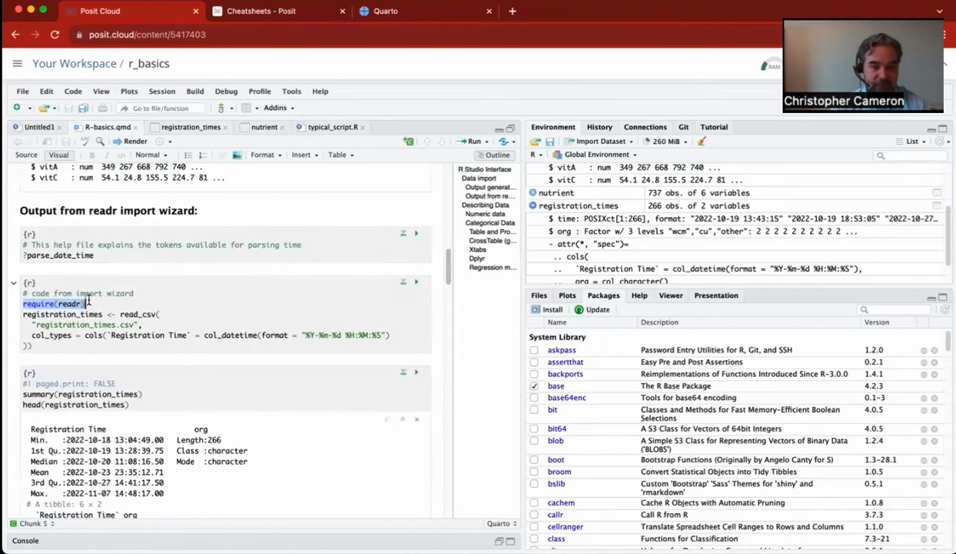
{"action": "left_click", "coordinate": [591, 144]}
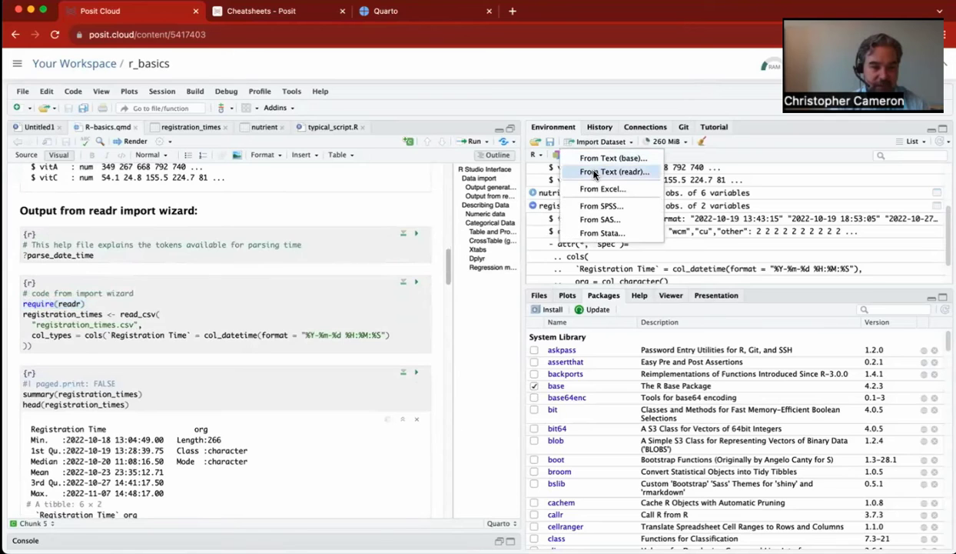
{"action": "left_click", "coordinate": [578, 170]}
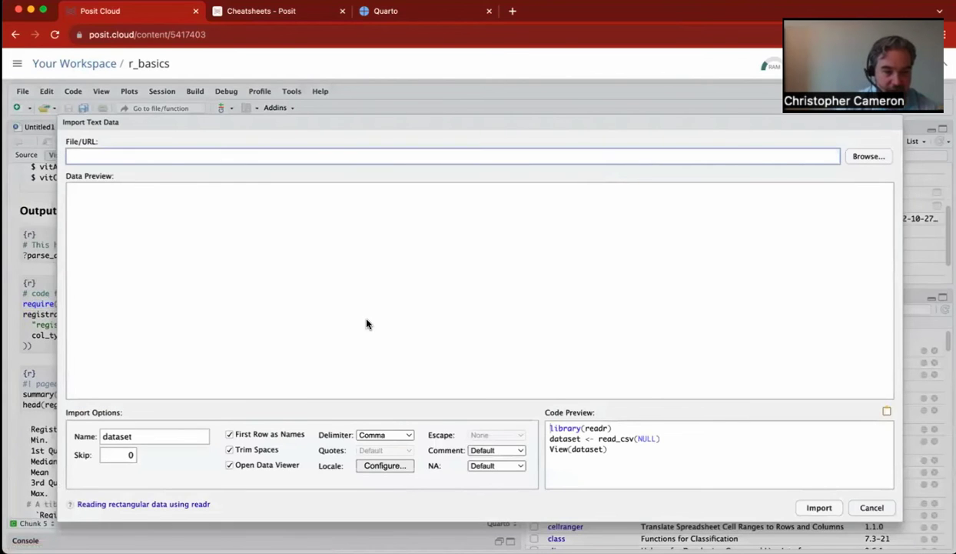
{"action": "left_click", "coordinate": [869, 156]}
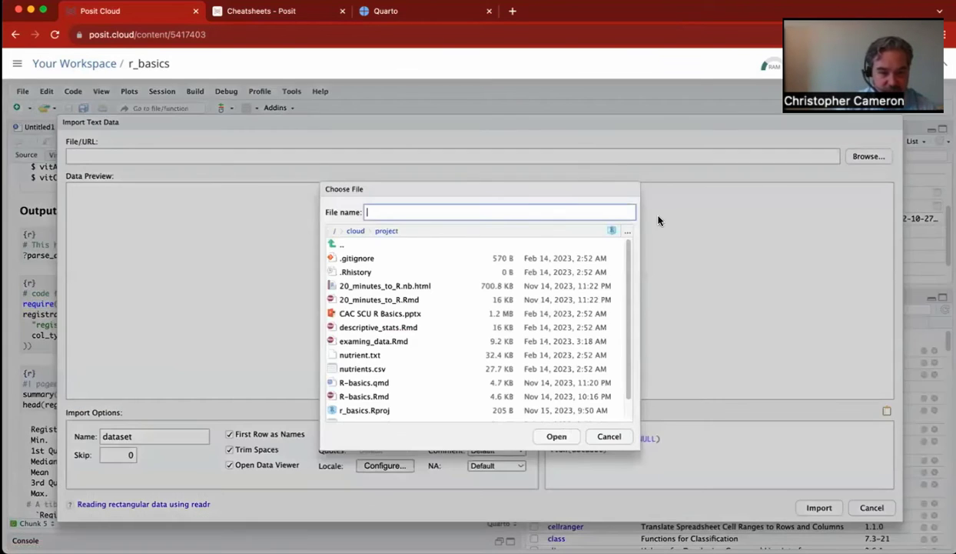
{"action": "scroll", "coordinate": [417, 367], "scroll_direction": "down", "scroll_amount": 1}
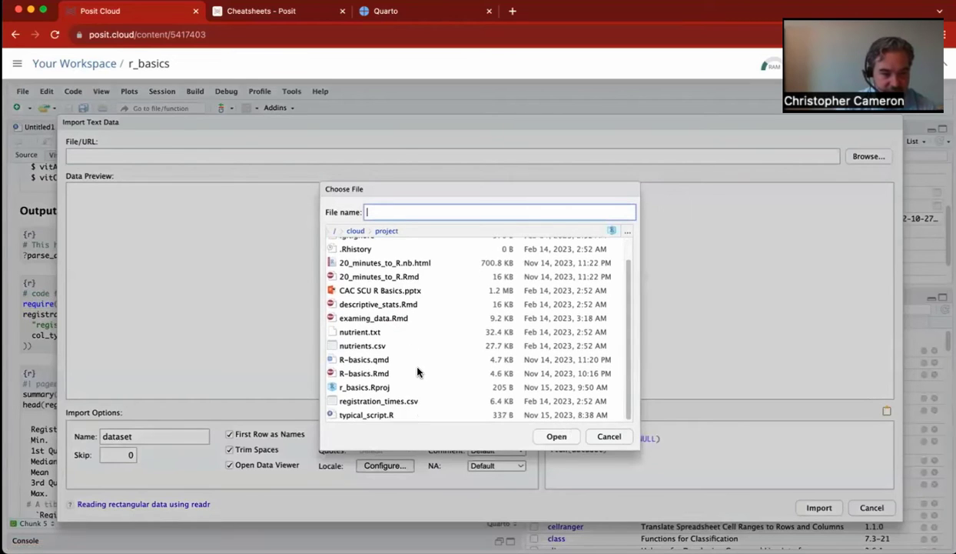
{"action": "left_click", "coordinate": [367, 402]}
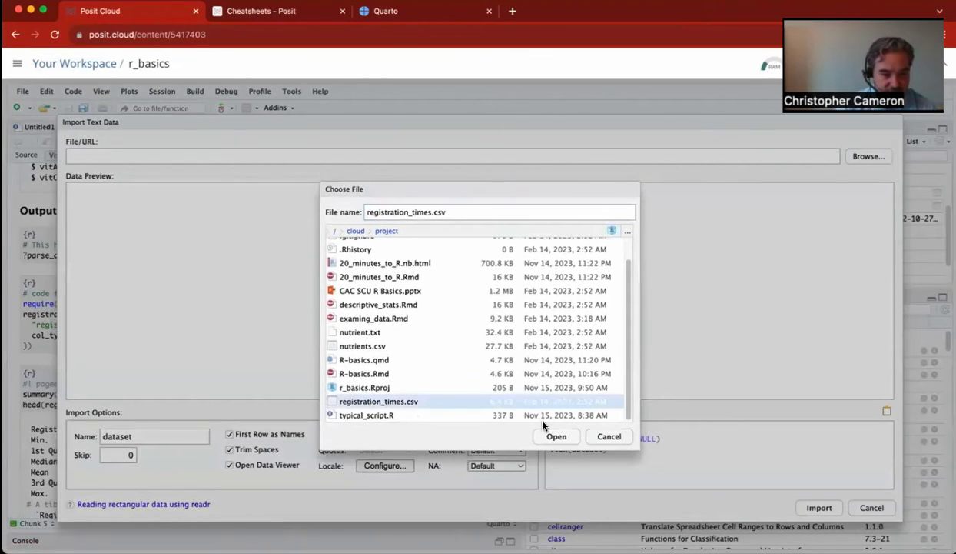
{"action": "left_click", "coordinate": [555, 436]}
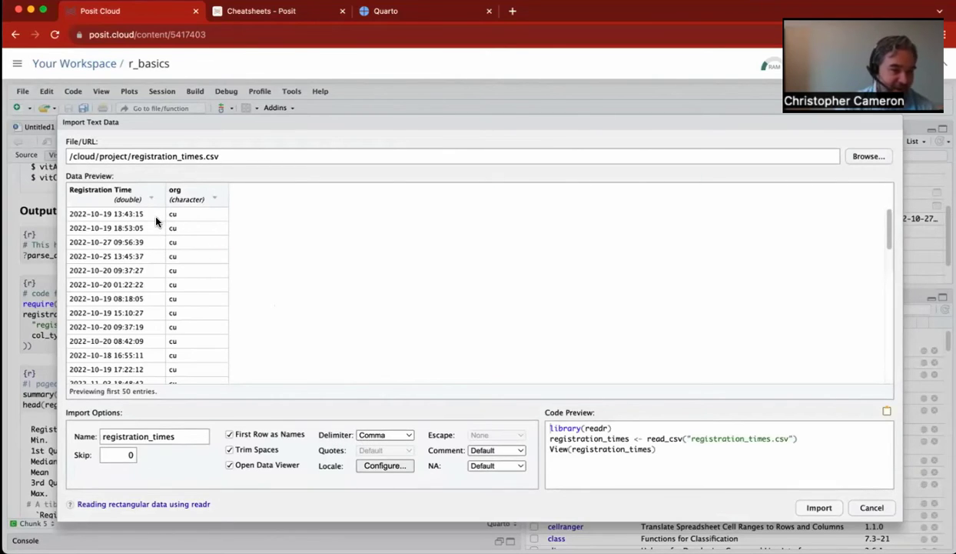
{"action": "left_click", "coordinate": [194, 205]}
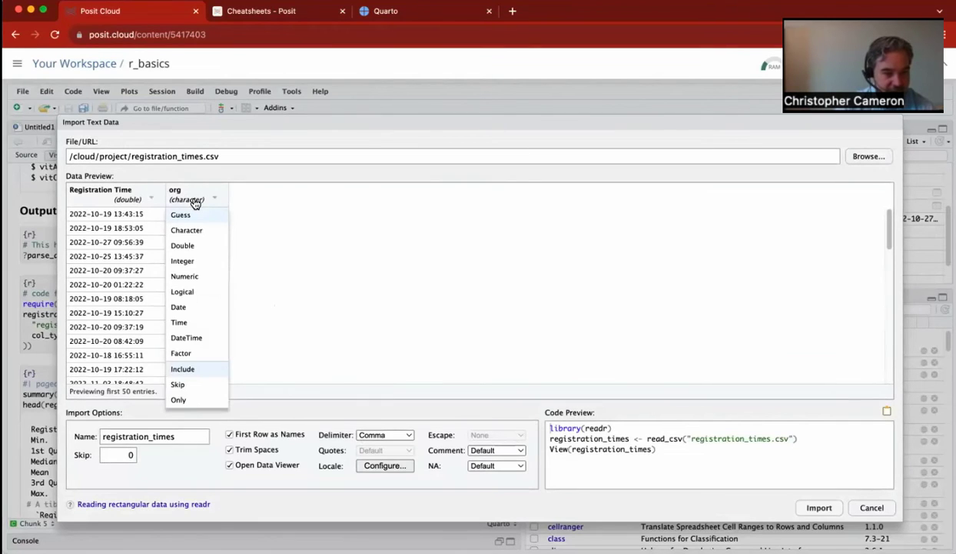
{"action": "left_click", "coordinate": [183, 354]}
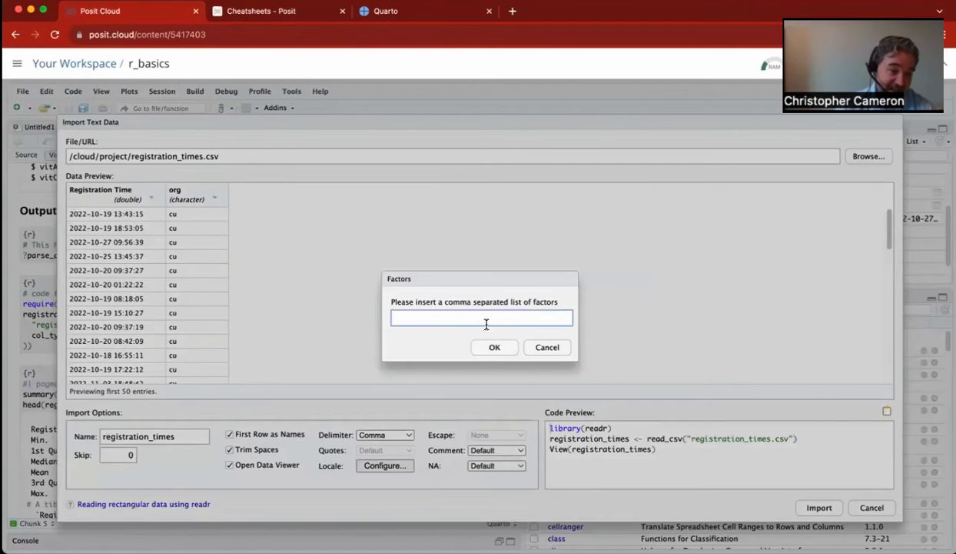
{"action": "left_click", "coordinate": [547, 347]}
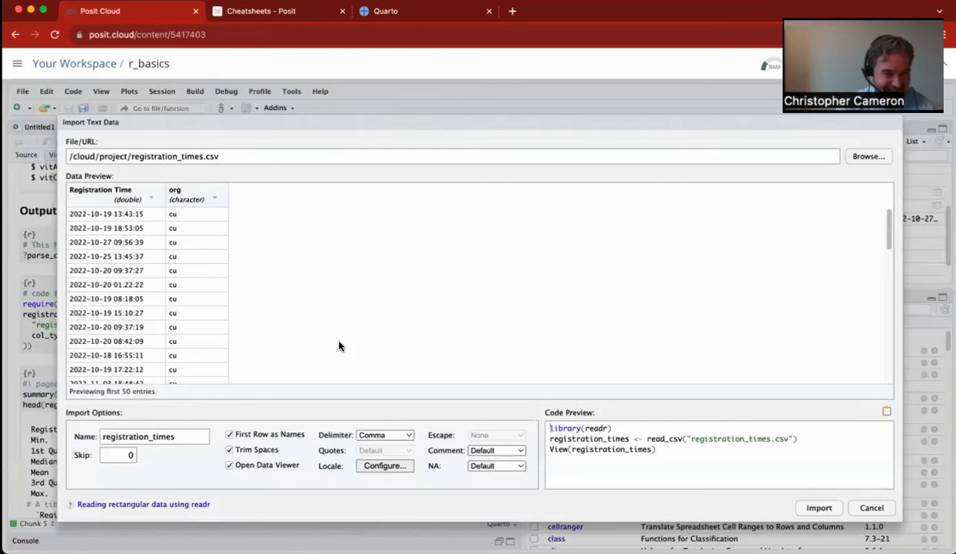
Choose the DateTime type for the Registration Time column and delete %m/%d/ from the start of its format string.
{"action": "left_click", "coordinate": [138, 205]}
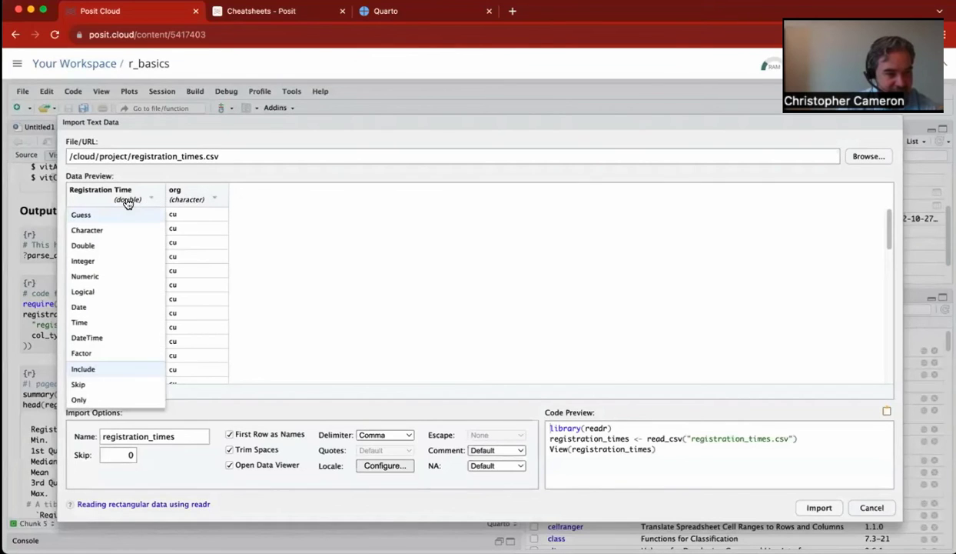
{"action": "left_click", "coordinate": [107, 339]}
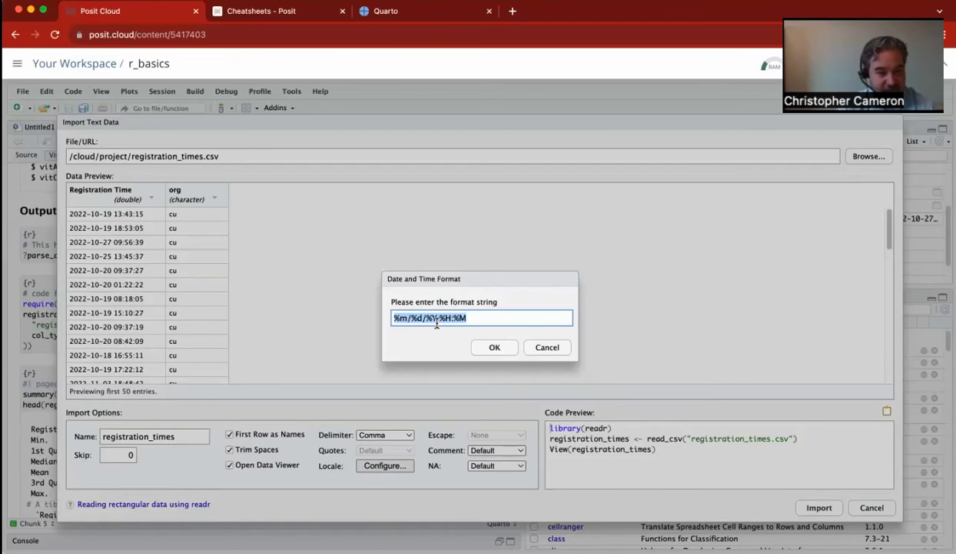
{"action": "left_click", "coordinate": [399, 319]}
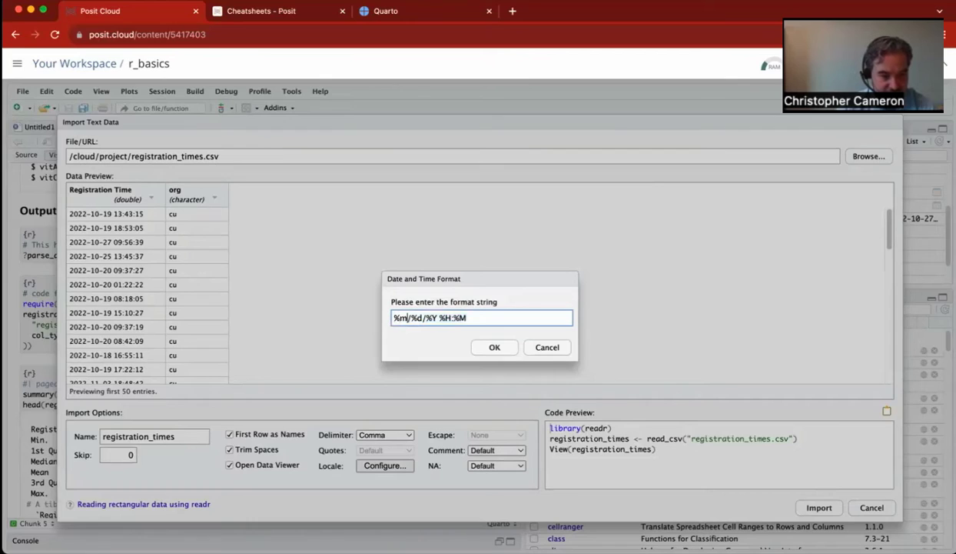
{"action": "left_click_drag", "start_coordinate": [394, 318], "coordinate": [408, 318]}
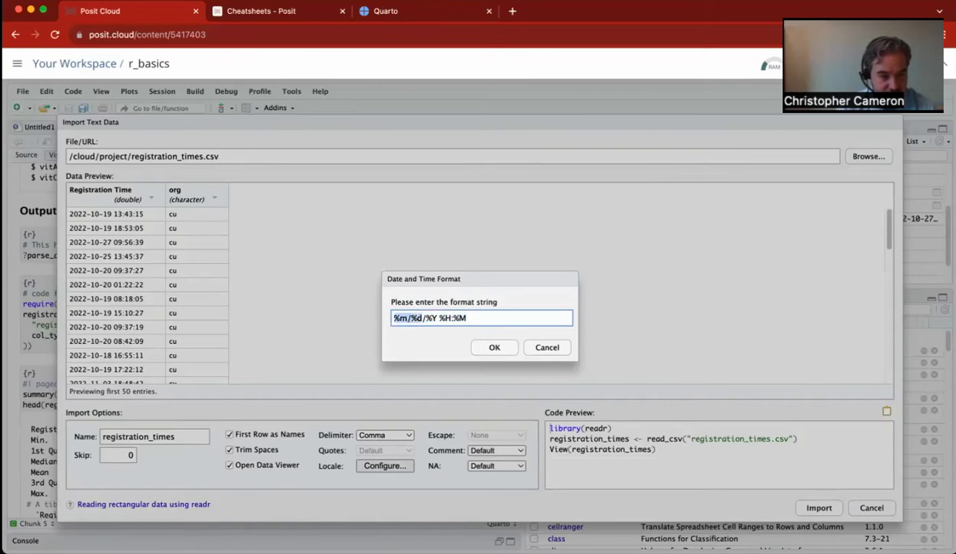
{"action": "key", "text": "BackSpace"}
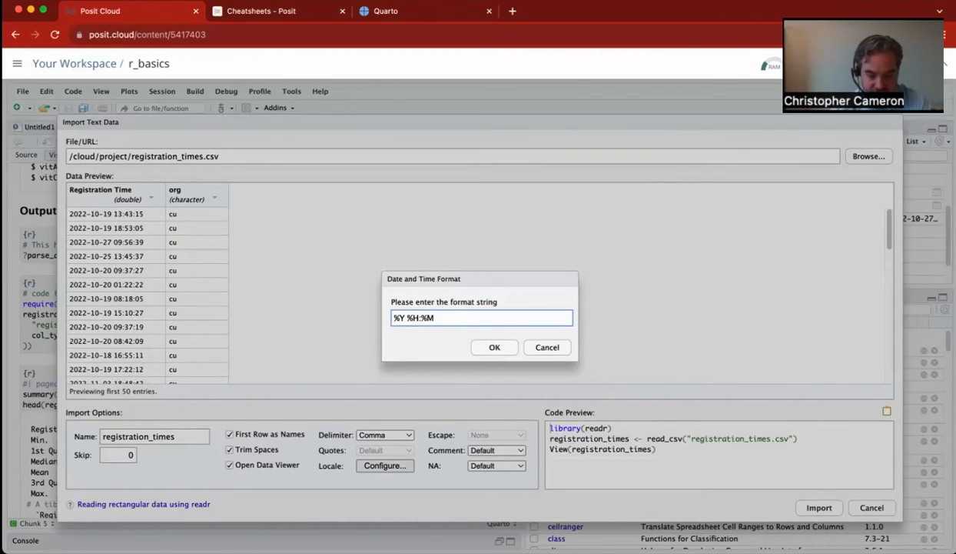
{"action": "type", "text": "/%m"}
{"action": "key", "text": "BackSpace"}
{"action": "key", "text": "BackSpace"}
{"action": "key", "text": "BackSpace"}
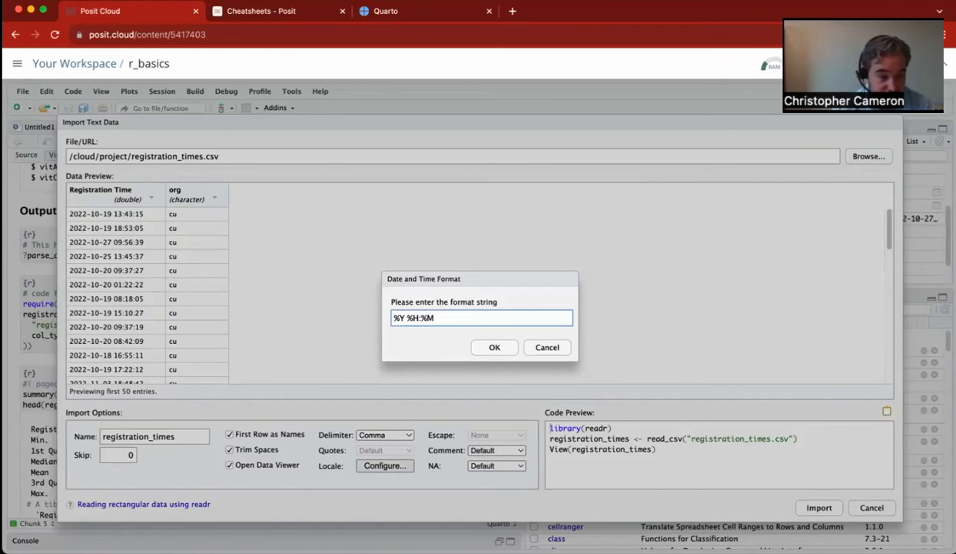
{"action": "type", "text": "-"}
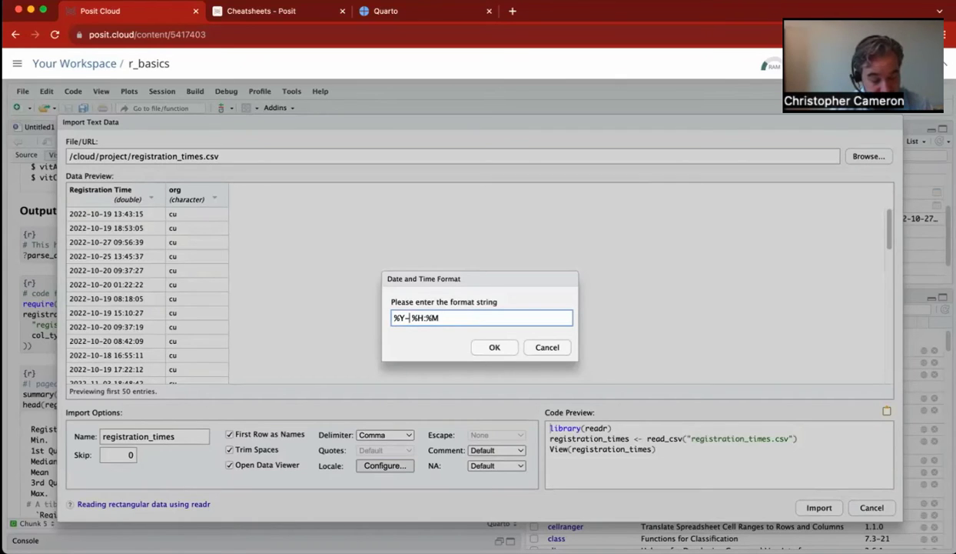
{"action": "type", "text": "%"}
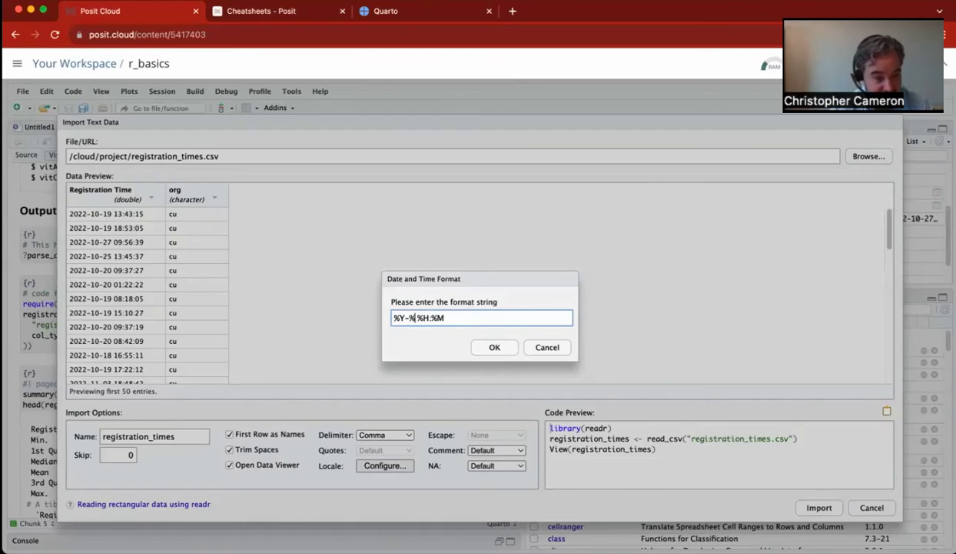
{"action": "key", "text": "BackSpace"}
{"action": "key", "text": "BackSpace"}
{"action": "key", "text": "super+z"}
{"action": "key", "text": "super+z"}
{"action": "key", "text": "super+z"}
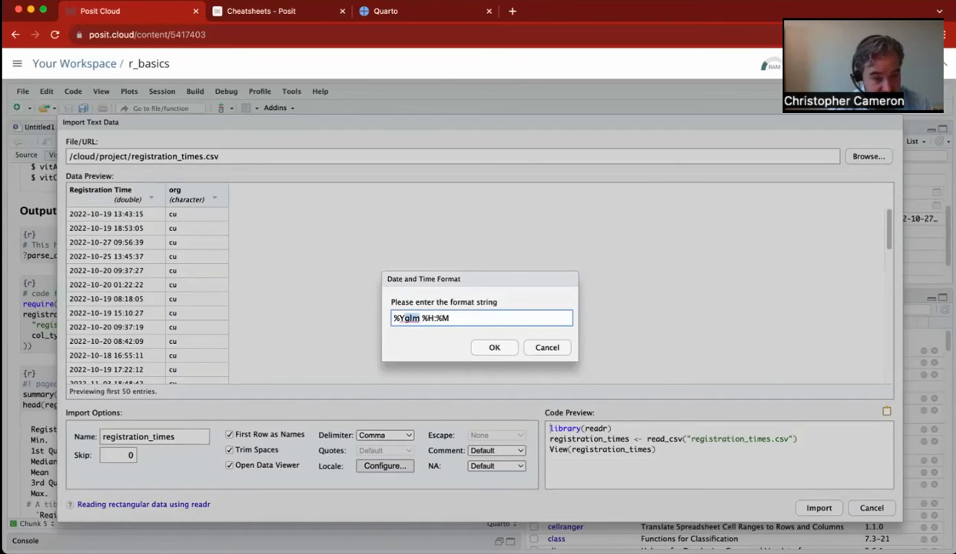
Set the Registration Time column's date and time format string to %Y-%m-%d %H:%M:%S and confirm it.
{"action": "key", "text": "Left"}
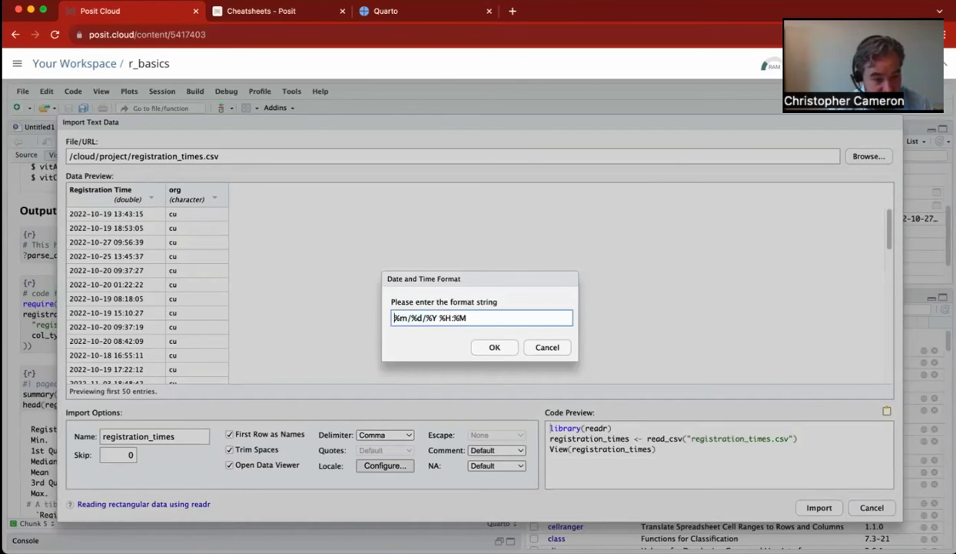
{"action": "key", "text": "shift+Right"}
{"action": "key", "text": "shift+Right"}
{"action": "key", "text": "shift+Right"}
{"action": "key", "text": "shift+Right"}
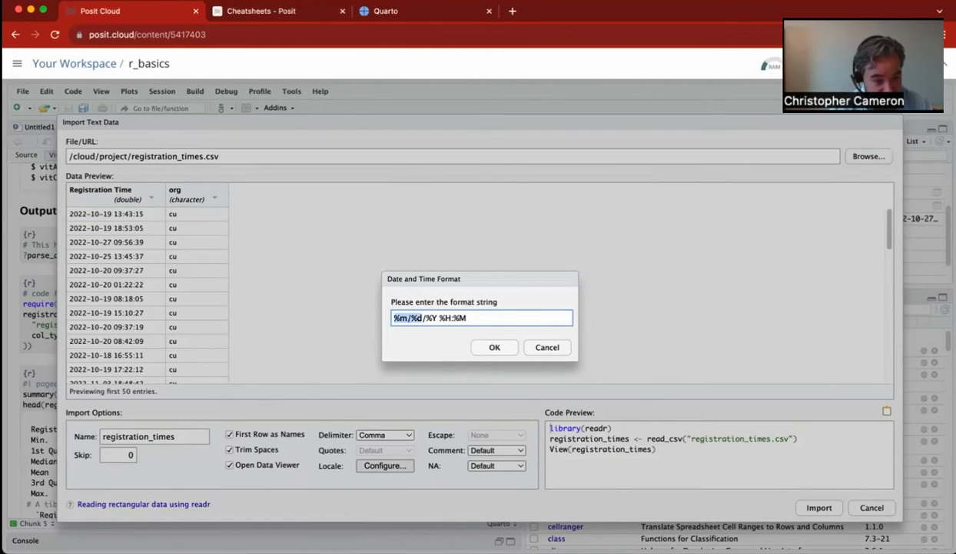
{"action": "key", "text": "BackSpace"}
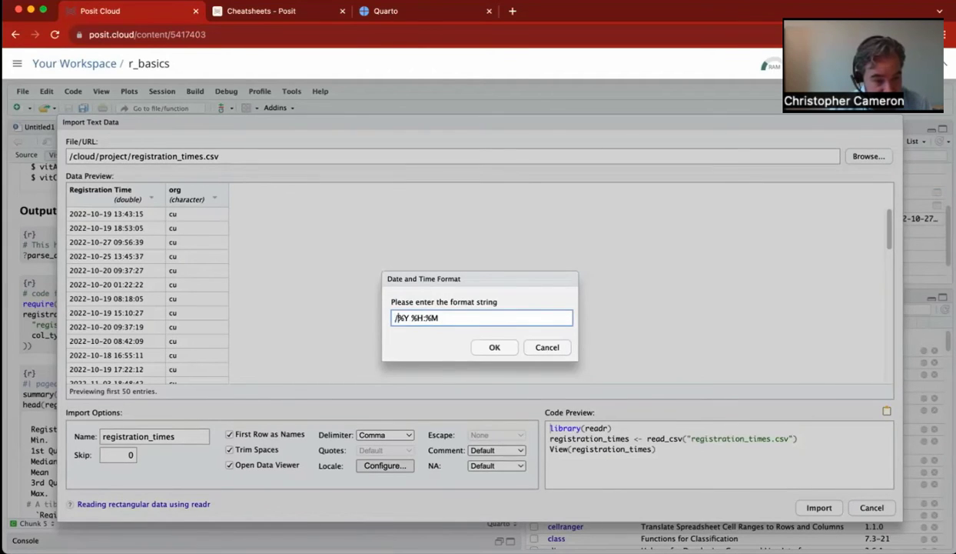
{"action": "key", "text": "Delete"}
{"action": "type", "text": "-%m/%d"}
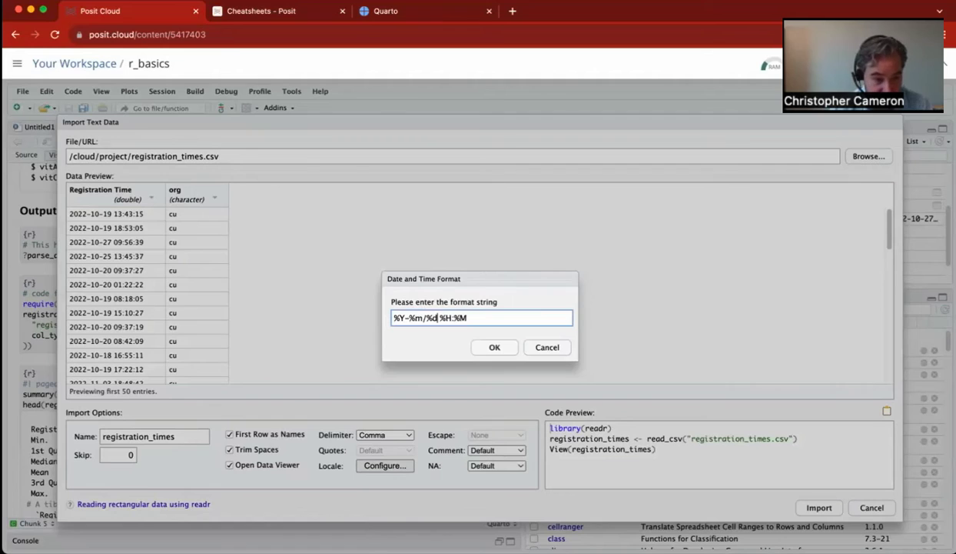
{"action": "left_click", "coordinate": [426, 318]}
{"action": "key", "text": "BackSpace"}
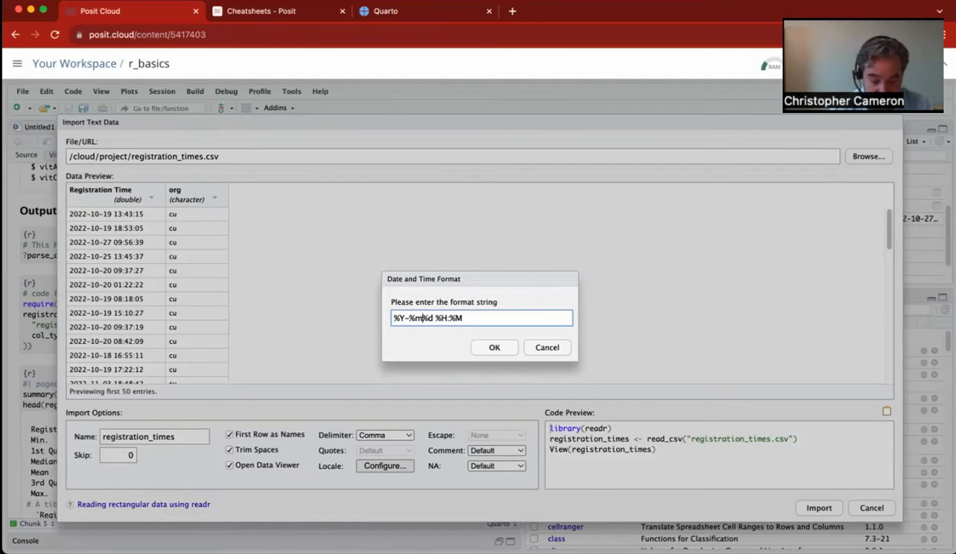
{"action": "type", "text": "-"}
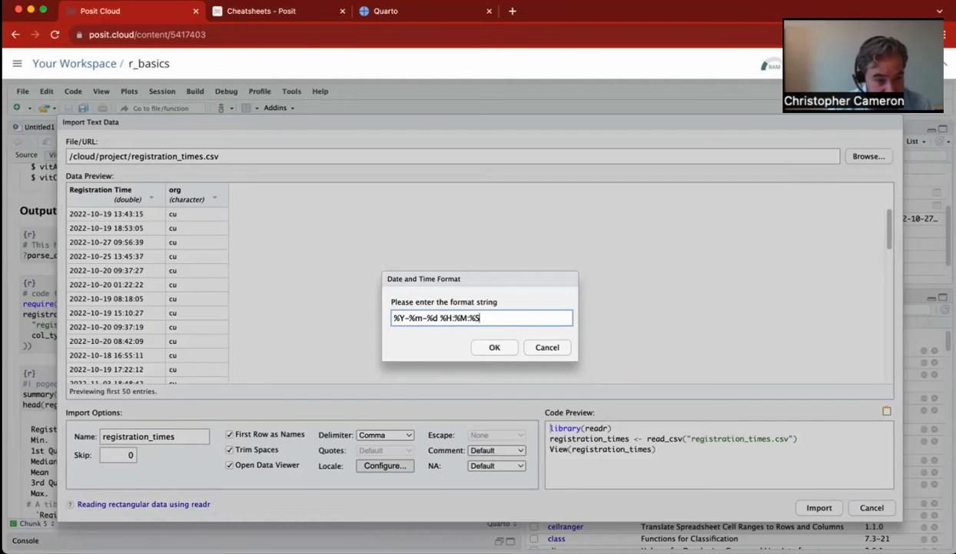
{"action": "left_click", "coordinate": [492, 347]}
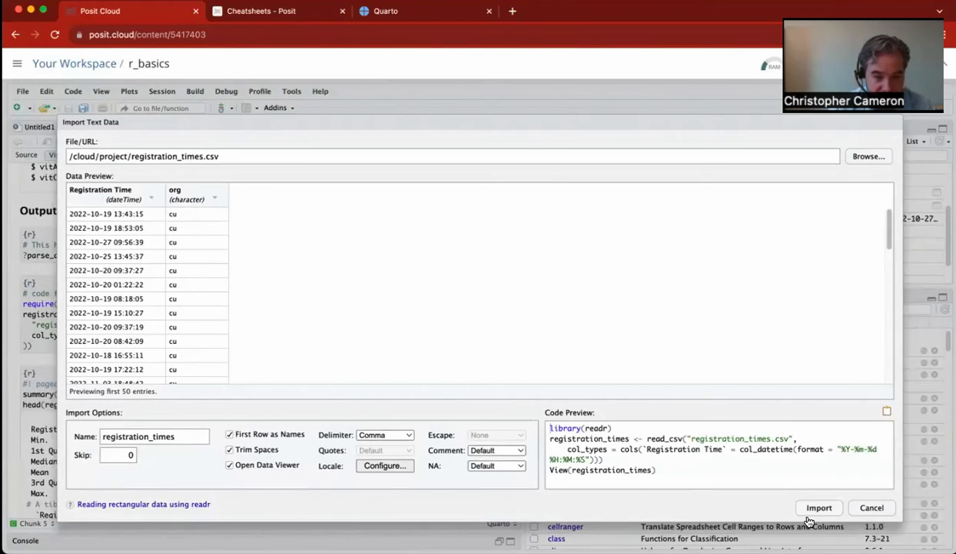
Highlight the wizard's generated import code, close the wizard, and run the registration_times import chunk in R-basics.qmd.
{"action": "left_click_drag", "start_coordinate": [662, 470], "coordinate": [541, 428]}
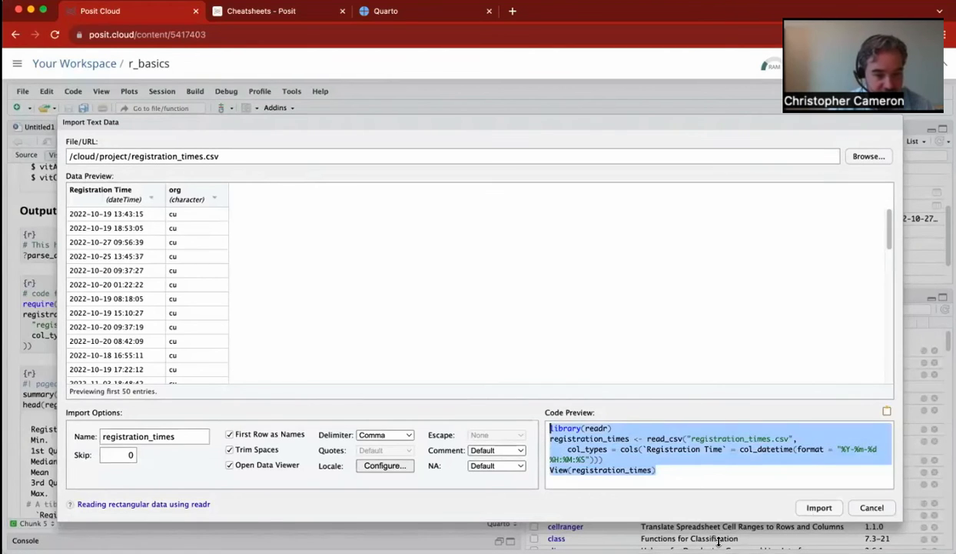
{"action": "left_click", "coordinate": [827, 509]}
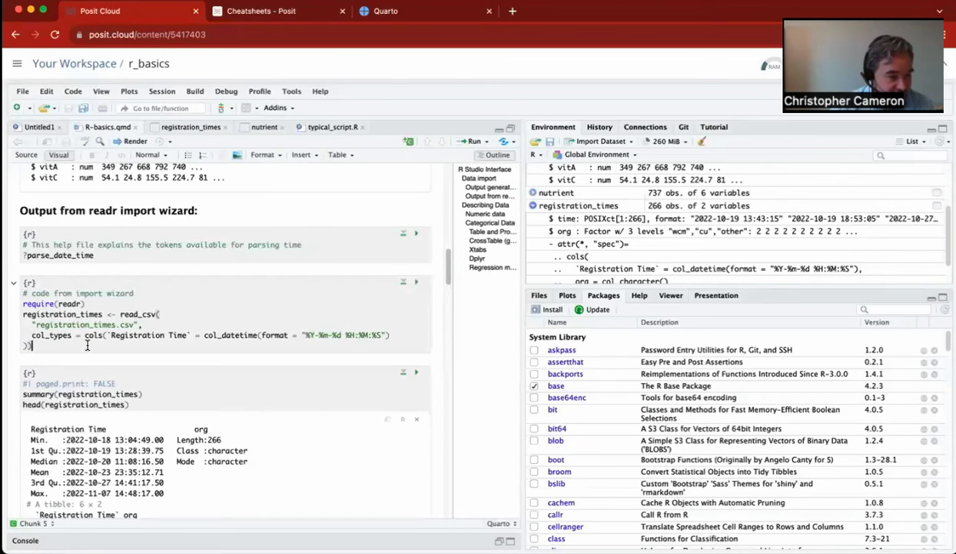
{"action": "left_click", "coordinate": [416, 283]}
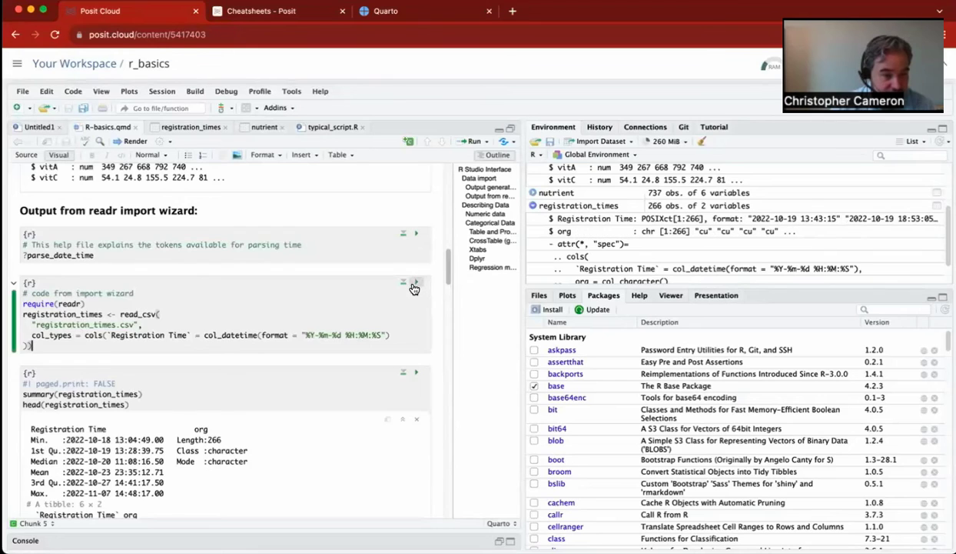
Highlight registration_times$org in the unique values chunk and the levels 'wcm', 'cu', 'other' in the factor chunk.
{"action": "scroll", "coordinate": [324, 387], "scroll_direction": "down", "scroll_amount": 4}
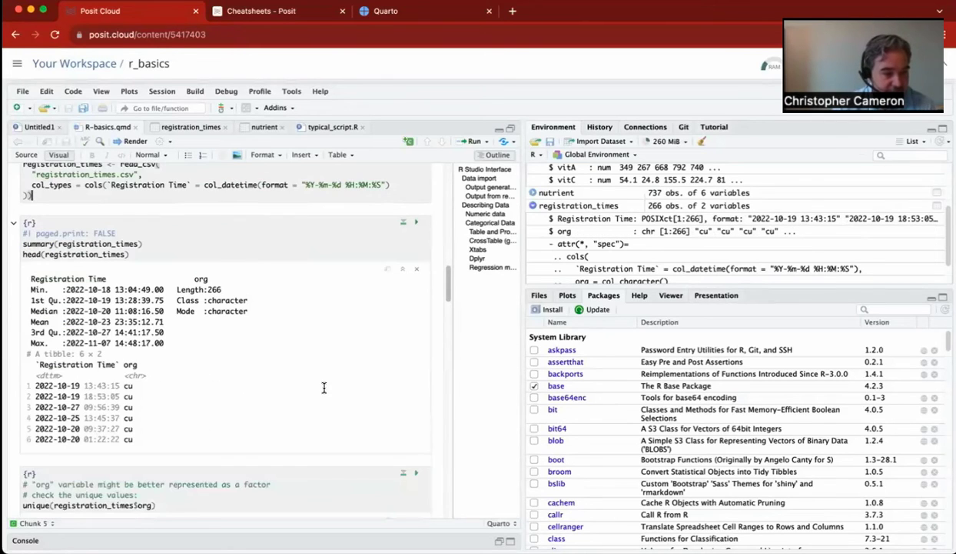
{"action": "scroll", "coordinate": [324, 388], "scroll_direction": "down", "scroll_amount": 4}
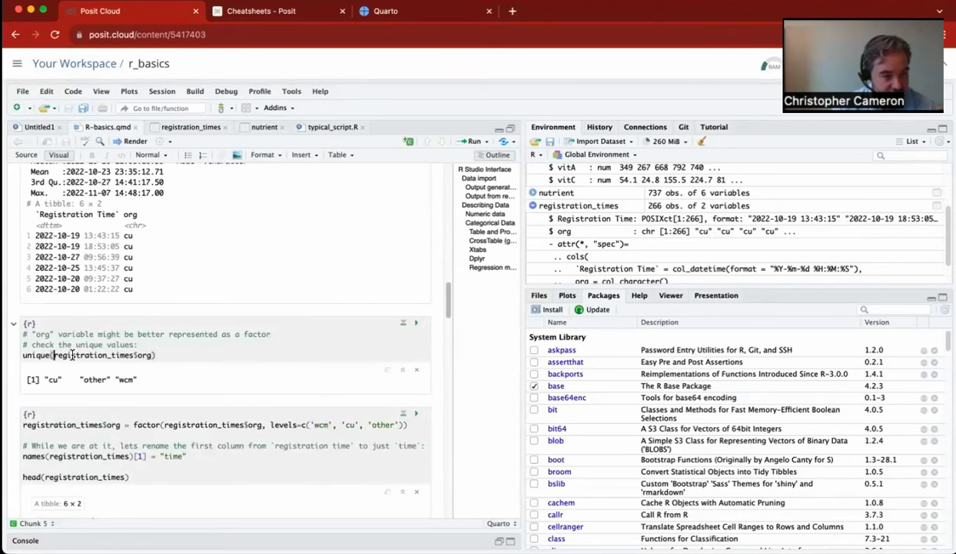
{"action": "left_click_drag", "start_coordinate": [54, 355], "coordinate": [146, 353]}
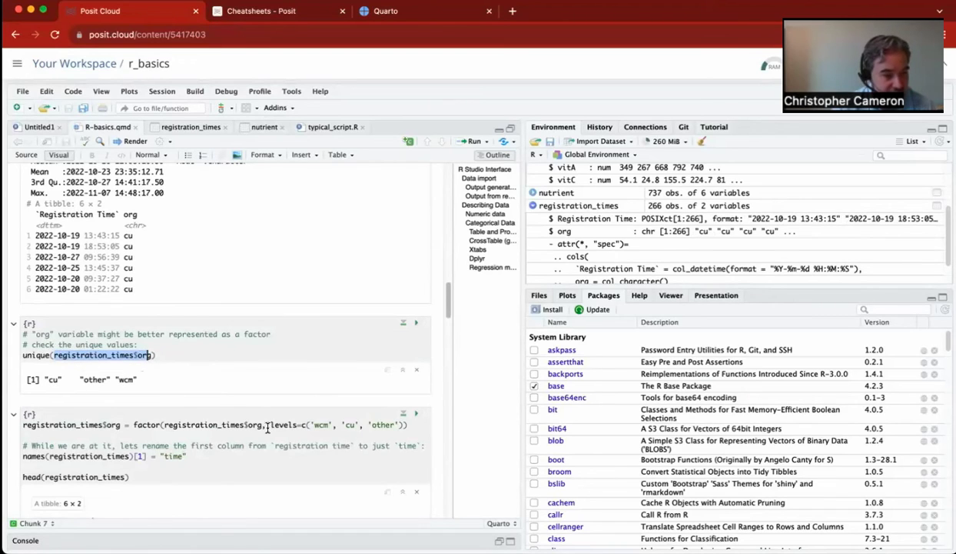
{"action": "left_click_drag", "start_coordinate": [308, 424], "coordinate": [400, 426]}
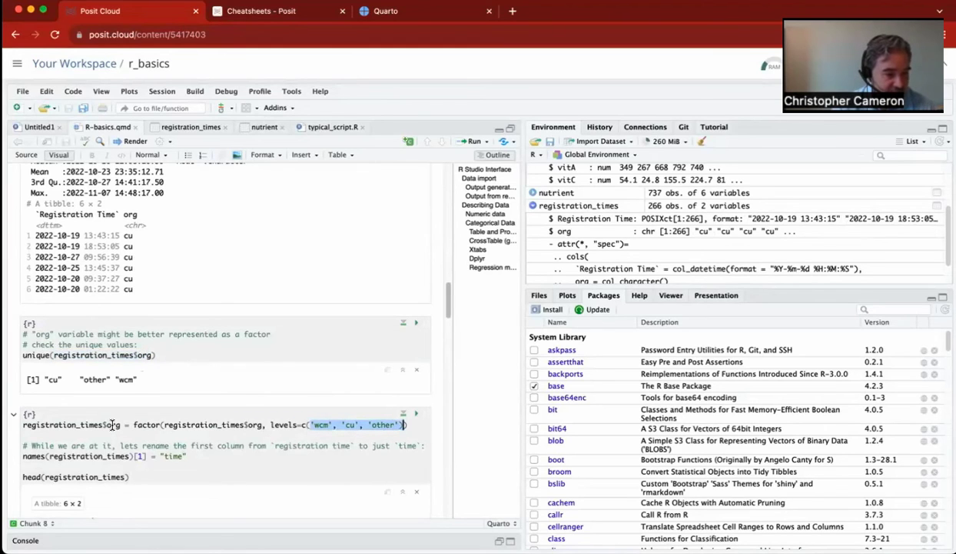
{"action": "scroll", "coordinate": [127, 435], "scroll_direction": "down", "scroll_amount": 3}
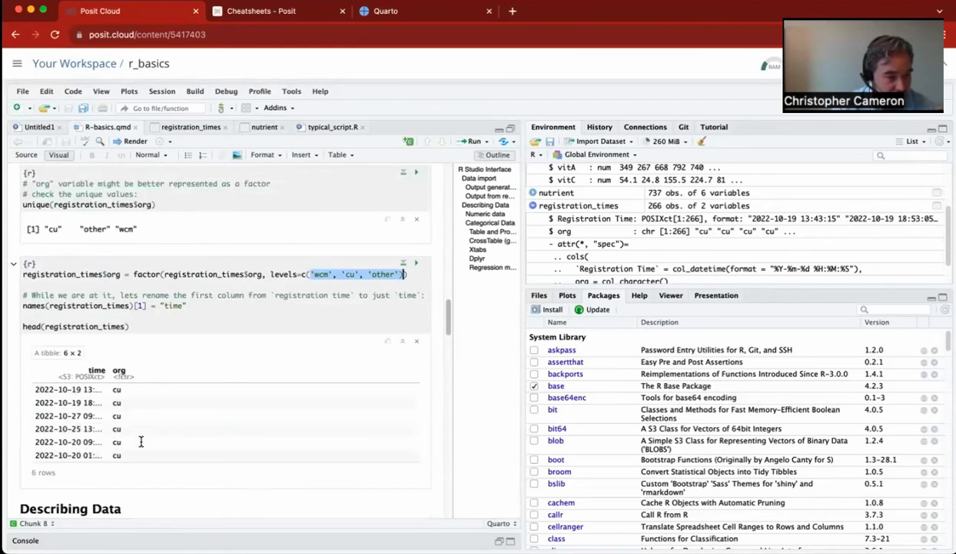
{"action": "scroll", "coordinate": [141, 441], "scroll_direction": "down", "scroll_amount": 2}
{"action": "scroll", "coordinate": [140, 442], "scroll_direction": "up", "scroll_amount": 2}
Copy summary(registration_times) from the earlier summary chunk to a new line below head(registration_times) in the factor chunk.
{"action": "left_click", "coordinate": [136, 325]}
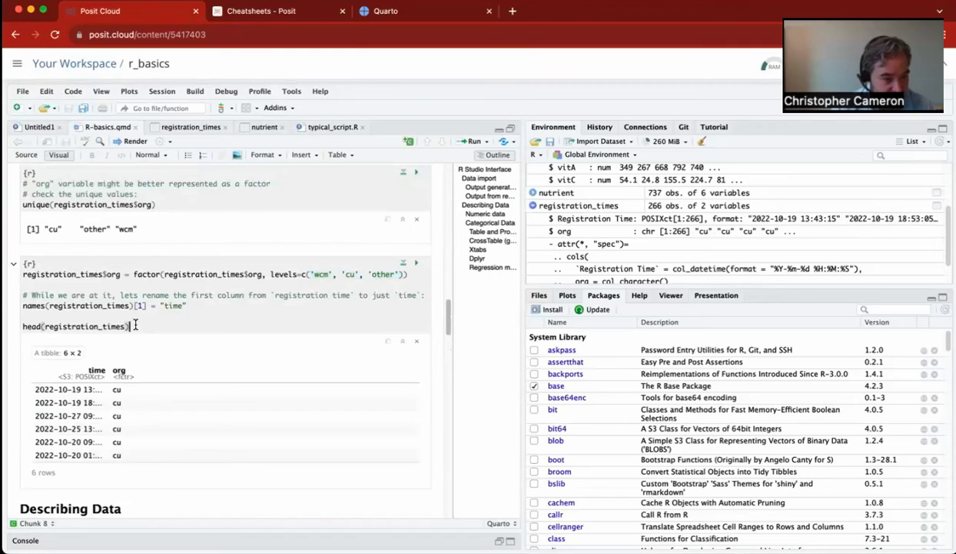
{"action": "key", "text": "Return"}
{"action": "scroll", "coordinate": [167, 293], "scroll_direction": "up", "scroll_amount": 3}
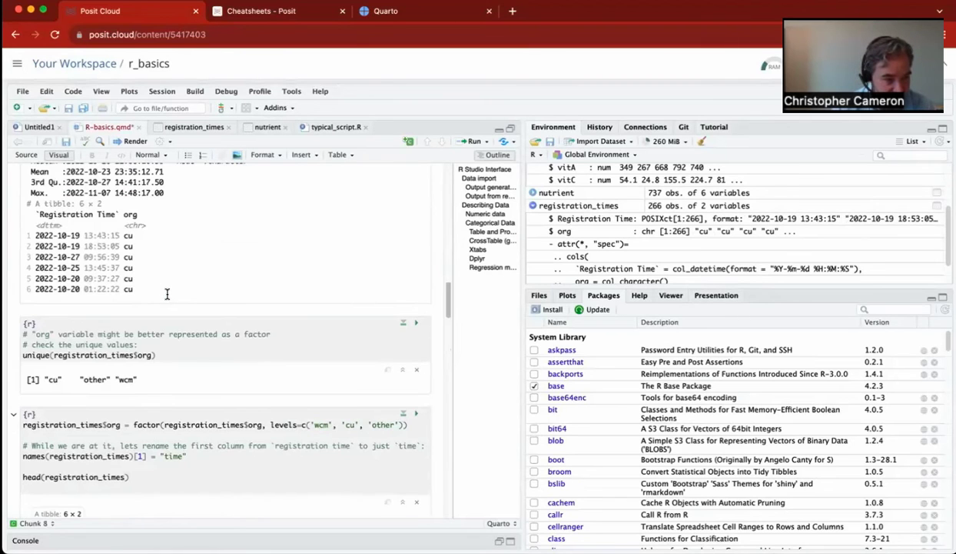
{"action": "scroll", "coordinate": [166, 292], "scroll_direction": "up", "scroll_amount": 3}
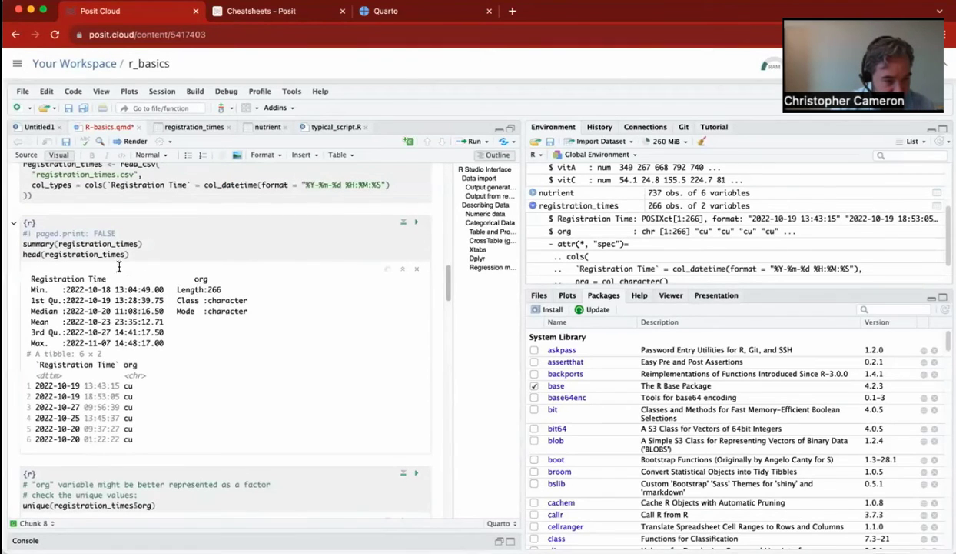
{"action": "triple_click", "coordinate": [101, 243]}
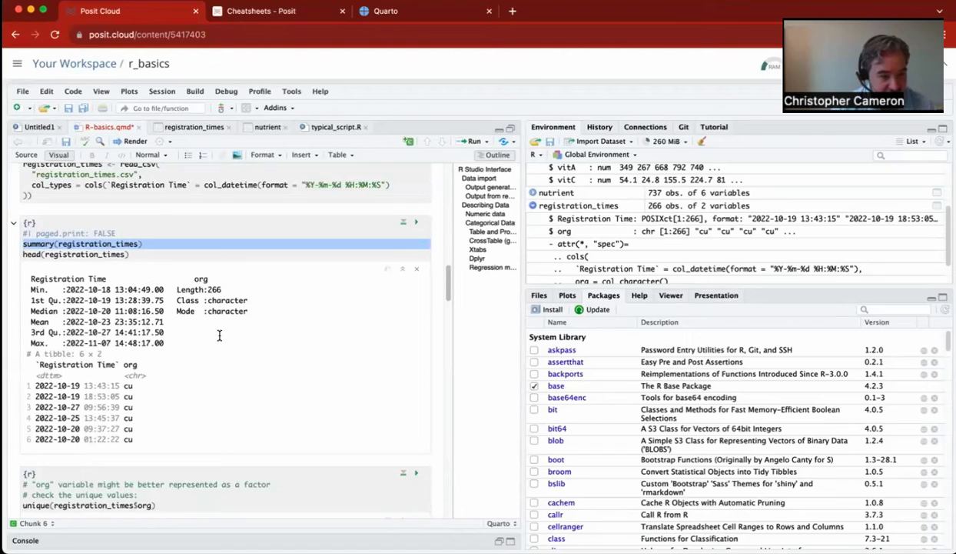
{"action": "scroll", "coordinate": [219, 336], "scroll_direction": "down", "scroll_amount": 5}
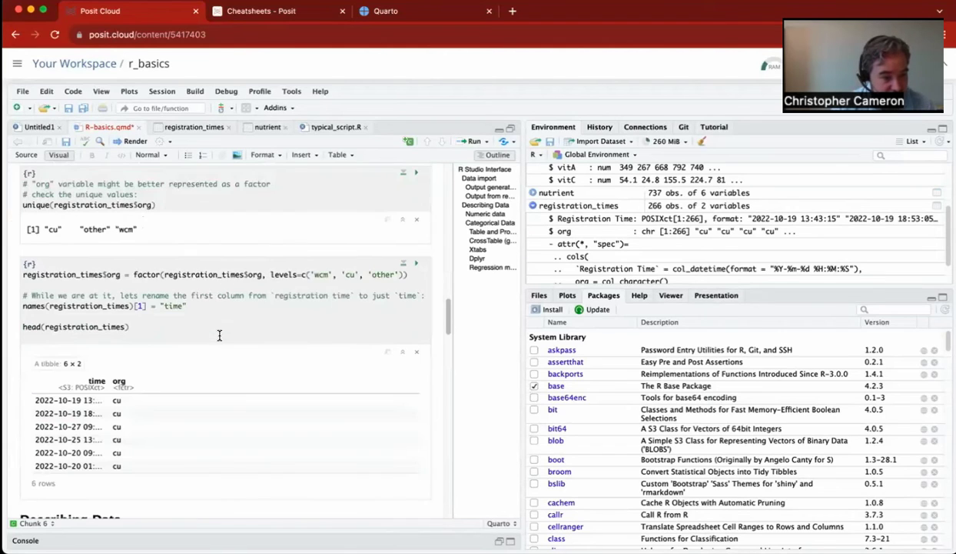
{"action": "left_click", "coordinate": [32, 336]}
{"action": "type", "text": "summary(registration_times)"}
{"action": "key", "text": "Return"}
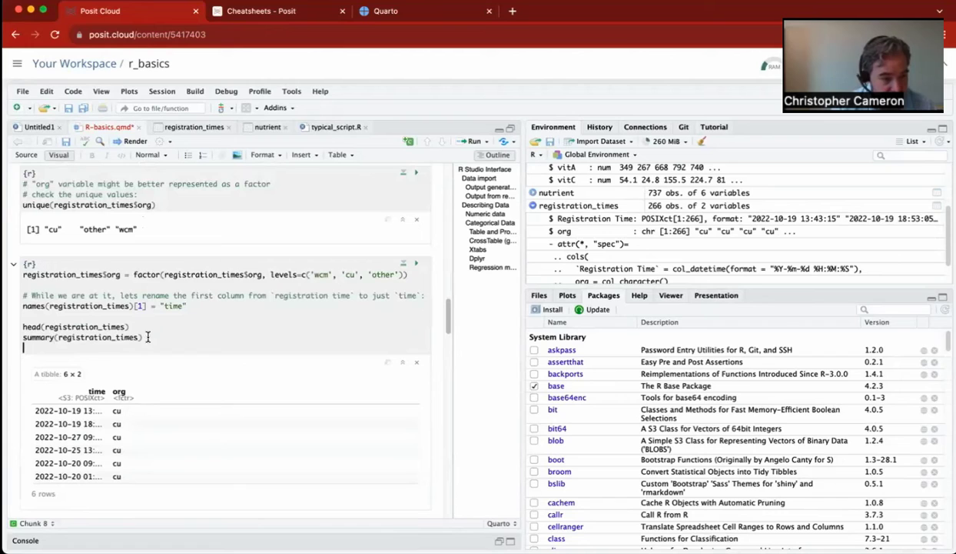
Run the factor chunk and highlight the org counts in its summary output.
{"action": "left_click", "coordinate": [413, 266]}
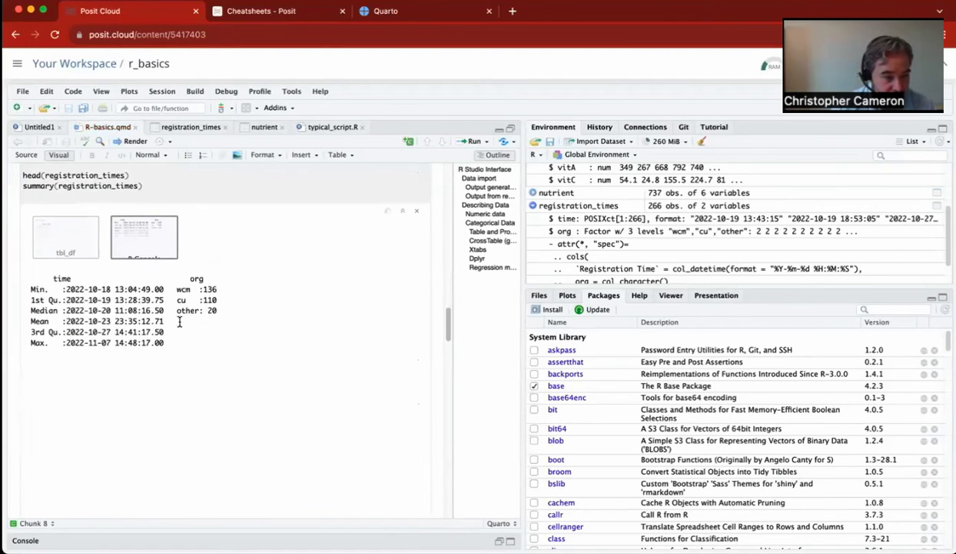
{"action": "left_click_drag", "start_coordinate": [198, 289], "coordinate": [219, 313]}
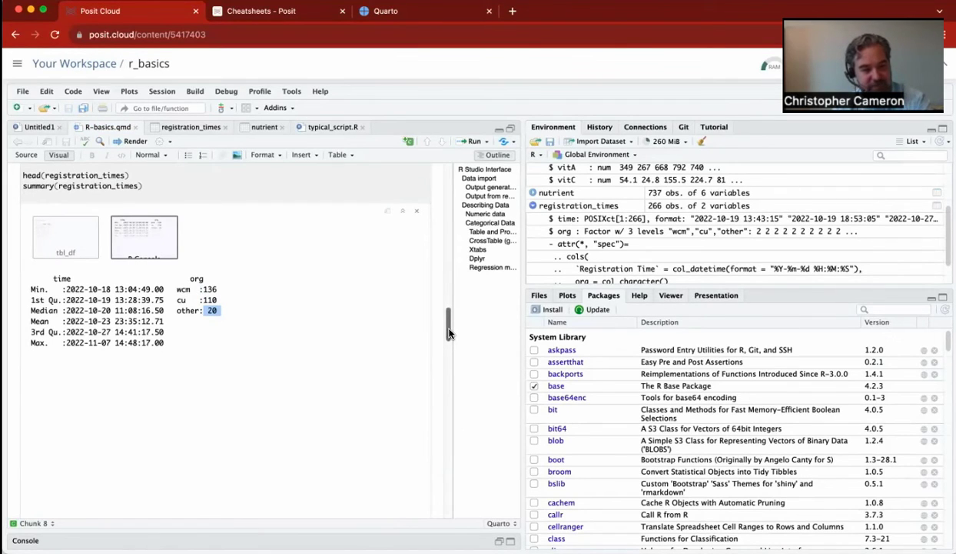
Run the summary(n_df) chunk under Numeric data, widen the editor pane, and rerun the chunk.
{"action": "left_click_drag", "start_coordinate": [450, 332], "coordinate": [445, 359]}
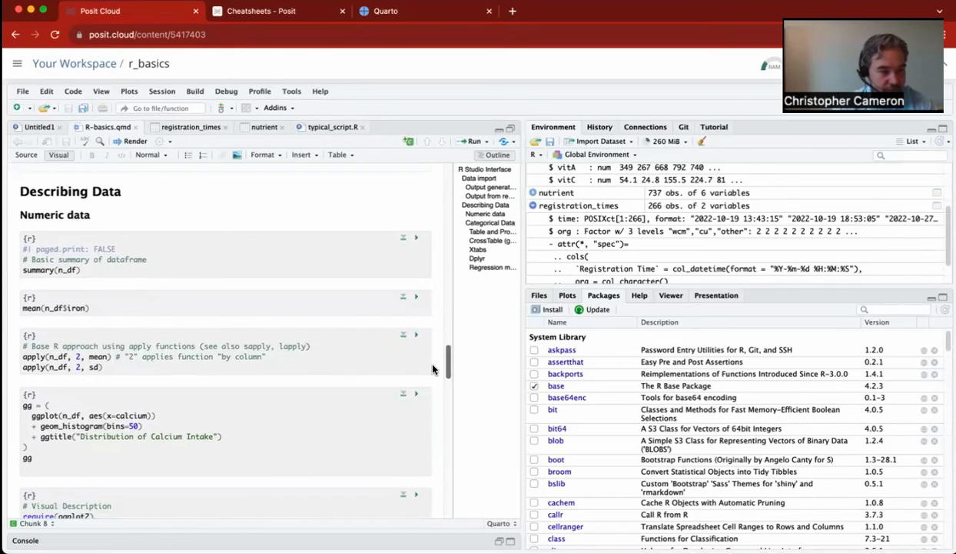
{"action": "left_click", "coordinate": [104, 268]}
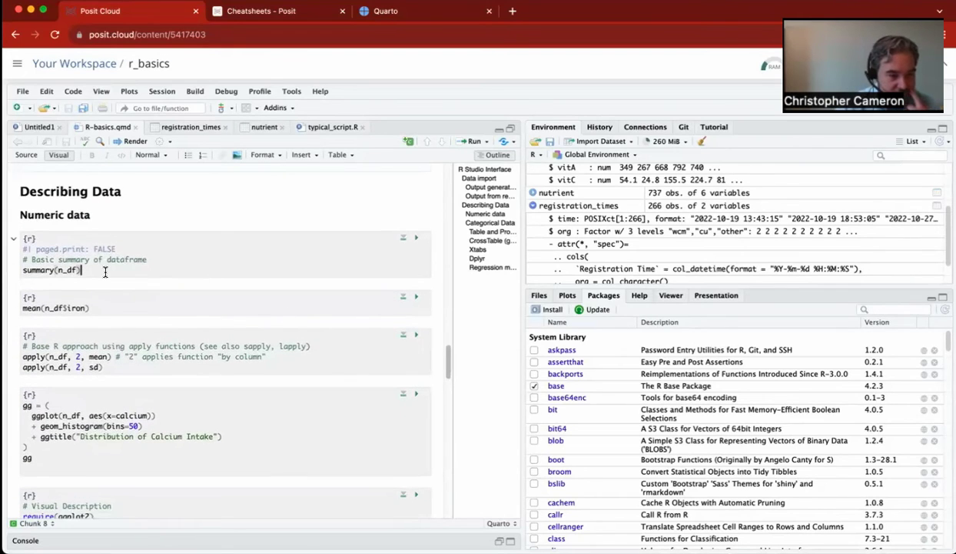
{"action": "left_click", "coordinate": [416, 239]}
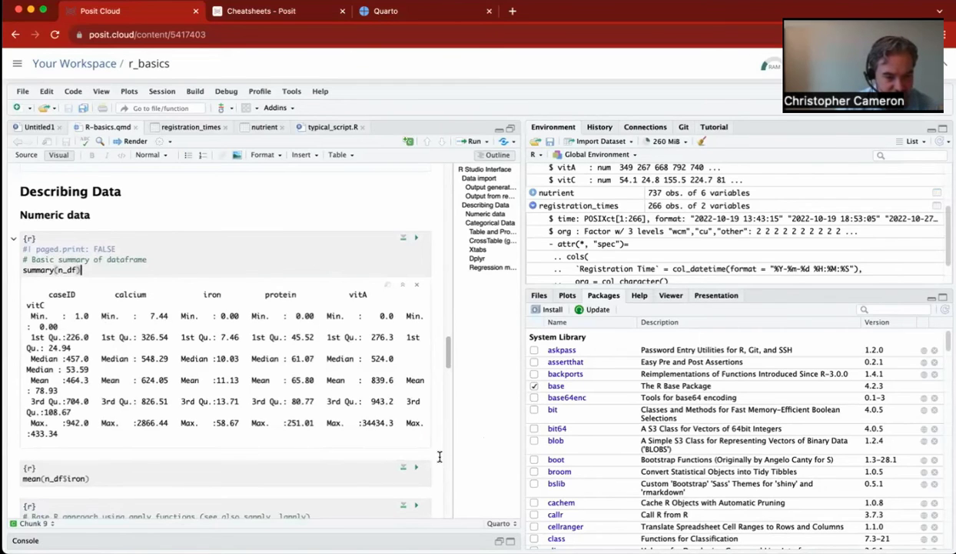
{"action": "left_click_drag", "start_coordinate": [521, 434], "coordinate": [738, 413]}
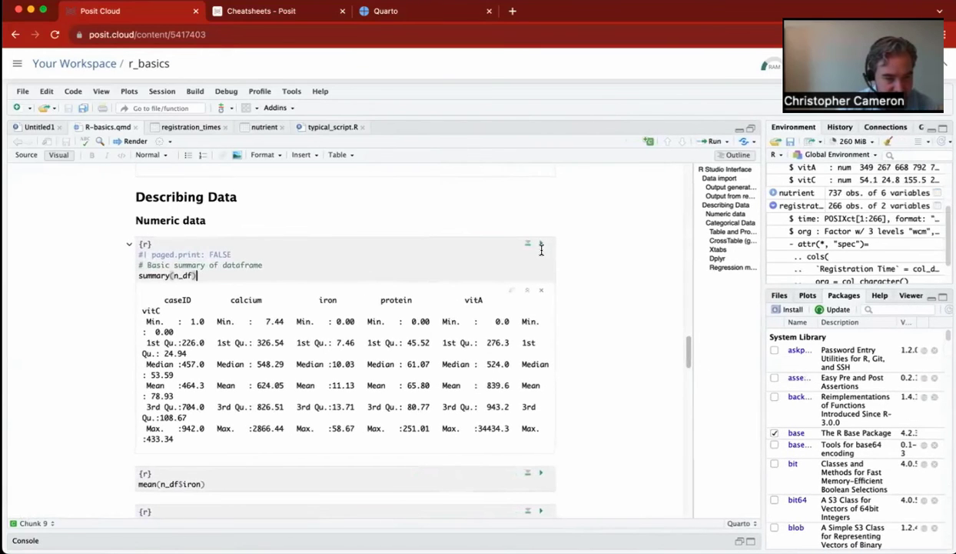
{"action": "left_click", "coordinate": [541, 248]}
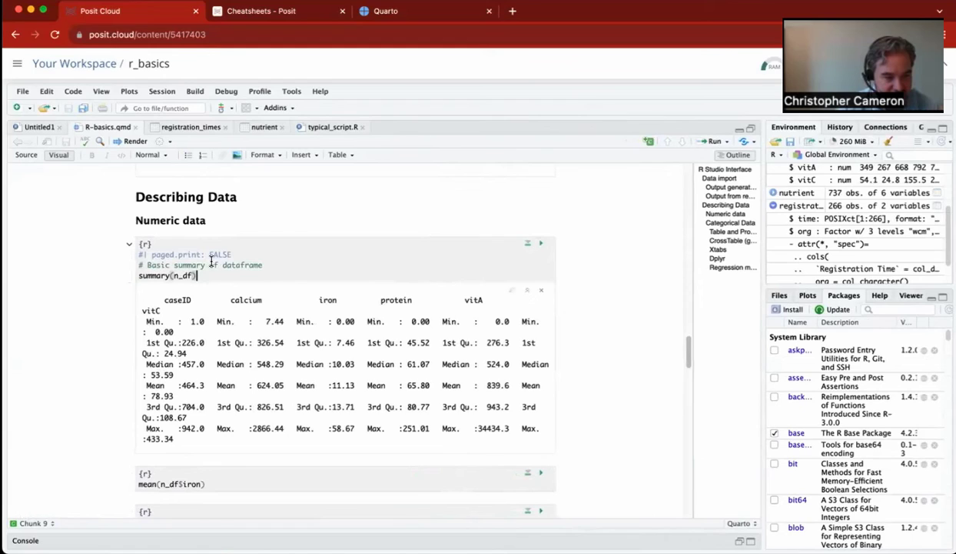
Expand the console to review the summary output, and highlight summary(n_df) in the chunk.
{"action": "left_click_drag", "start_coordinate": [199, 275], "coordinate": [111, 278]}
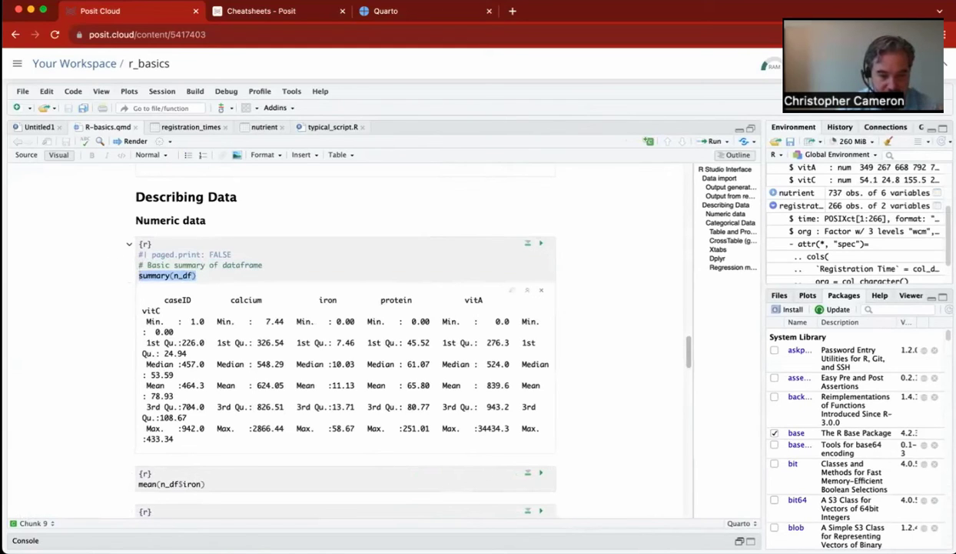
{"action": "left_click", "coordinate": [77, 535]}
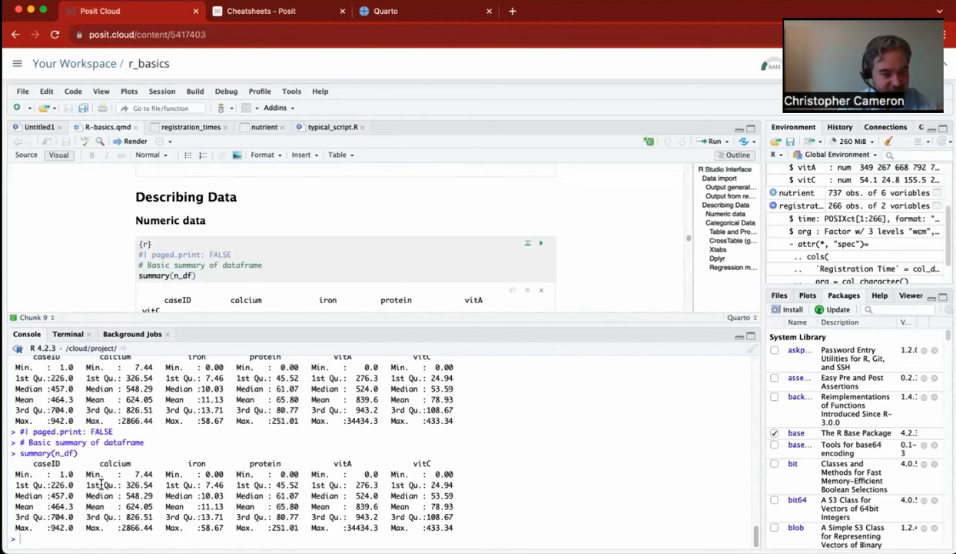
{"action": "triple_click", "coordinate": [326, 273]}
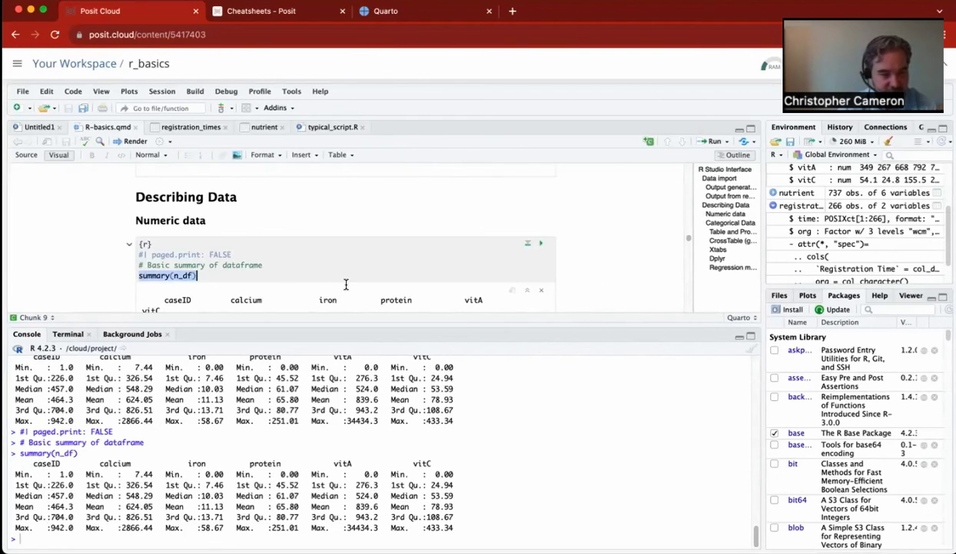
Minimize the console, highlight mean and n_df in the mean(n_df$iron) chunk, and run that chunk.
{"action": "left_click", "coordinate": [740, 339]}
{"action": "scroll", "coordinate": [572, 393], "scroll_direction": "down", "scroll_amount": 4}
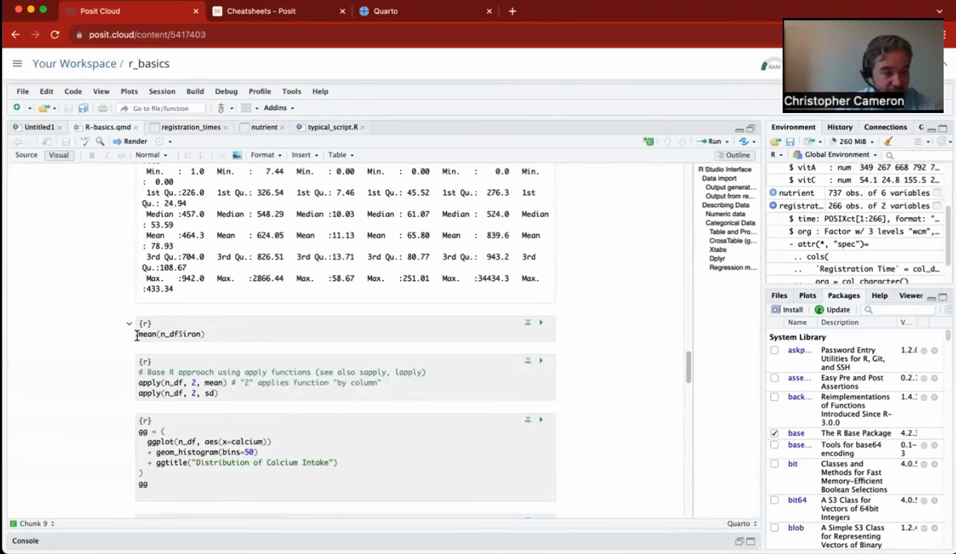
{"action": "left_click_drag", "start_coordinate": [138, 333], "coordinate": [155, 335]}
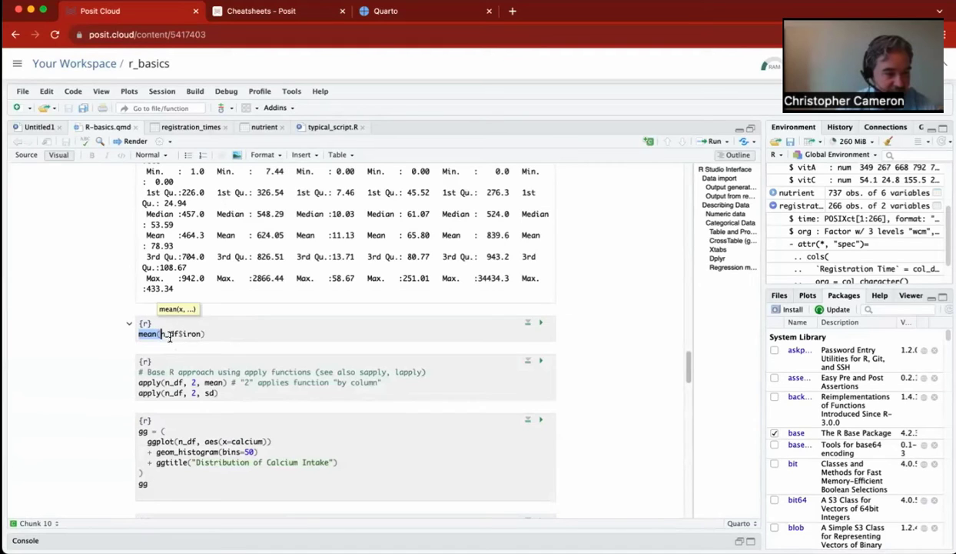
{"action": "left_click_drag", "start_coordinate": [160, 334], "coordinate": [173, 334]}
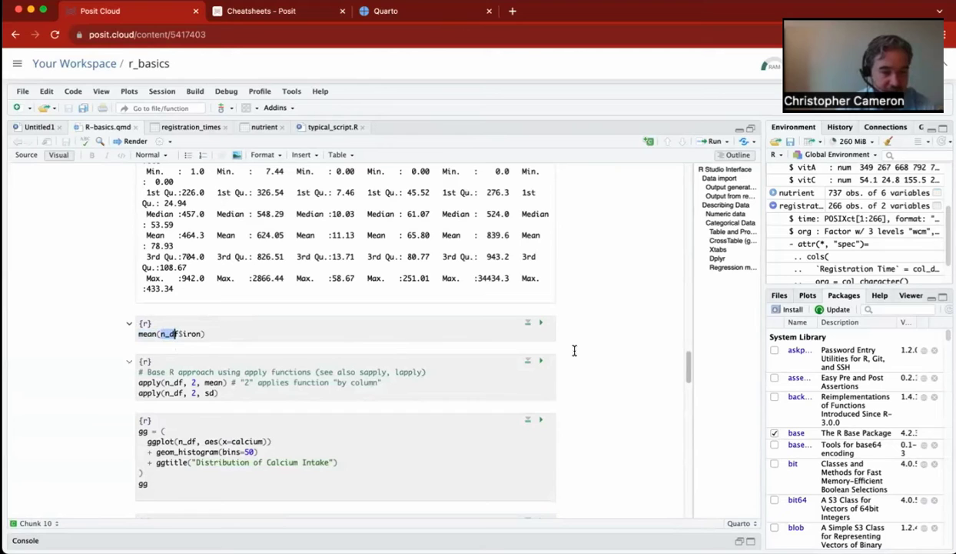
{"action": "left_click", "coordinate": [540, 322]}
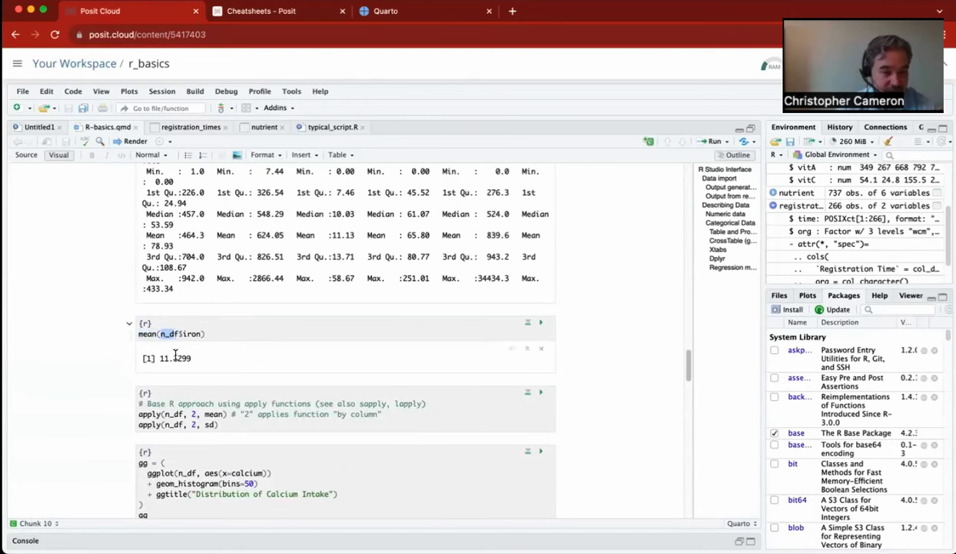
Run the apply chunk for column means and standard deviations, and highlight the calcium-to-vitC values in both output rows.
{"action": "scroll", "coordinate": [571, 449], "scroll_direction": "down", "scroll_amount": 2}
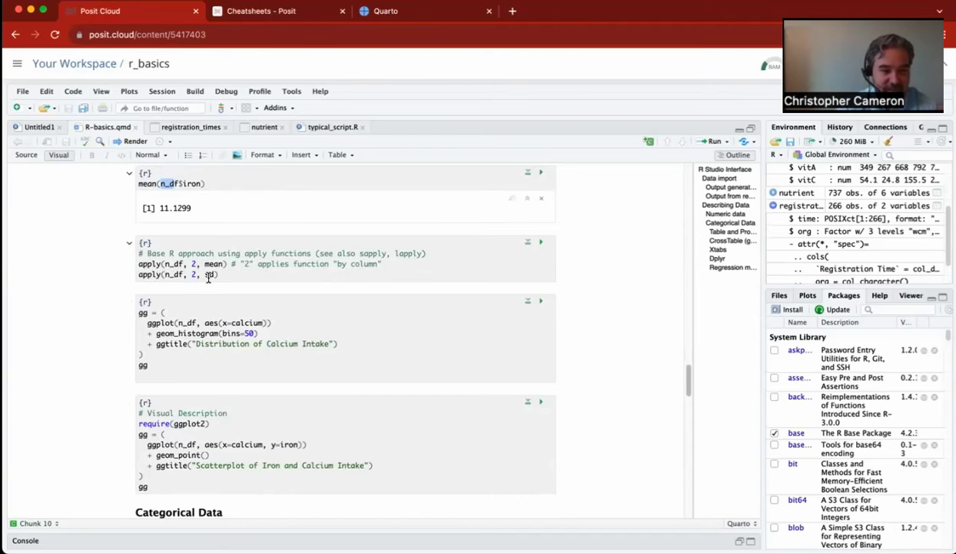
{"action": "left_click", "coordinate": [541, 241]}
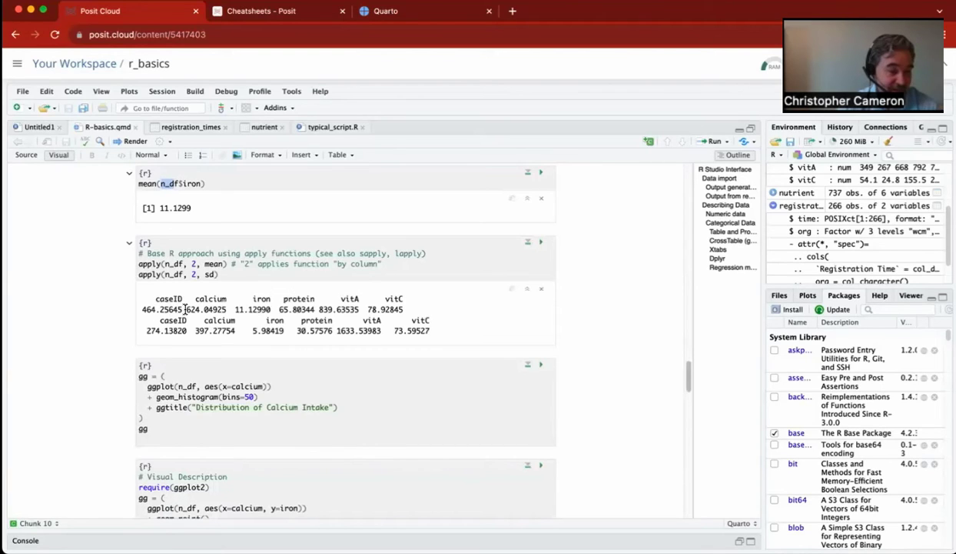
{"action": "left_click_drag", "start_coordinate": [185, 309], "coordinate": [409, 309]}
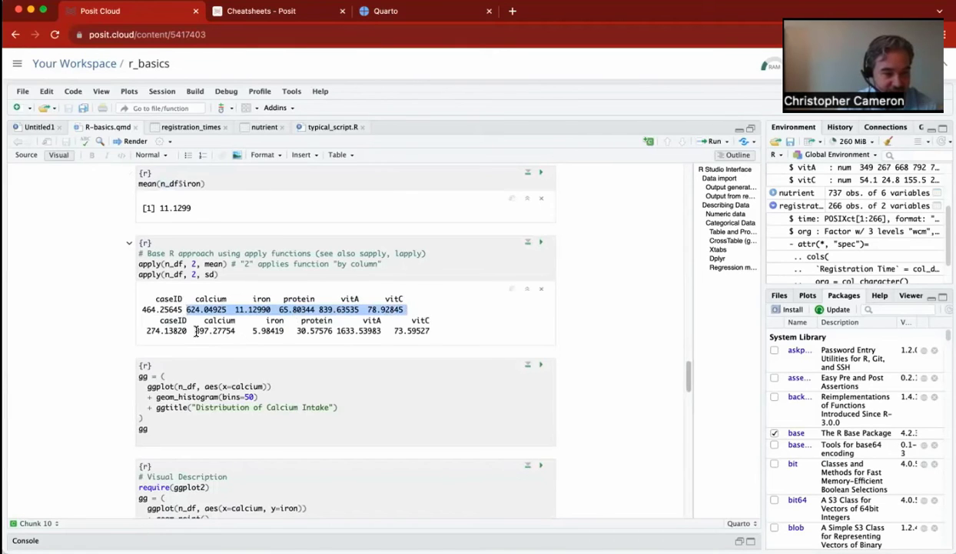
{"action": "left_click_drag", "start_coordinate": [197, 331], "coordinate": [434, 332]}
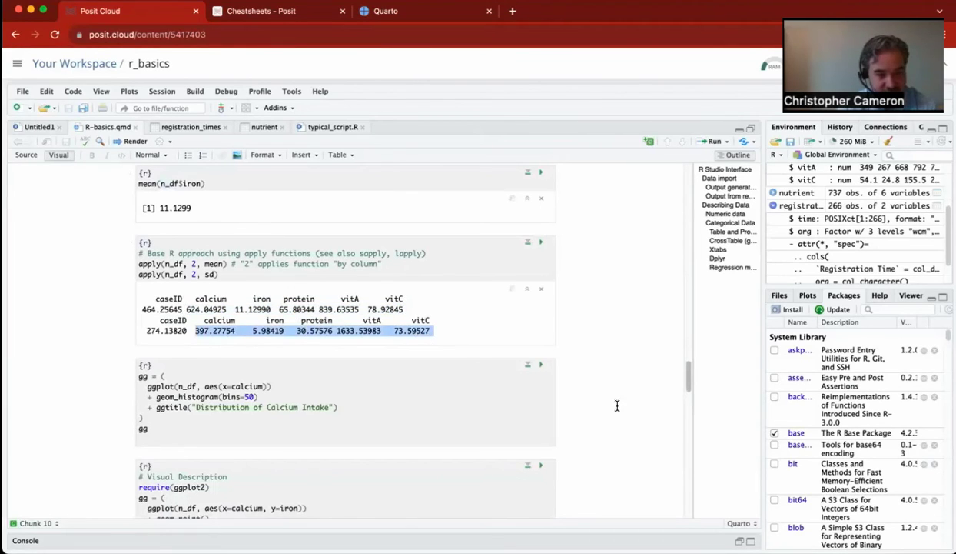
Run the calcium histogram chunk with 50 bins, and highlight the n_df and geom_histogram parts of its code.
{"action": "scroll", "coordinate": [625, 417], "scroll_direction": "down", "scroll_amount": 5}
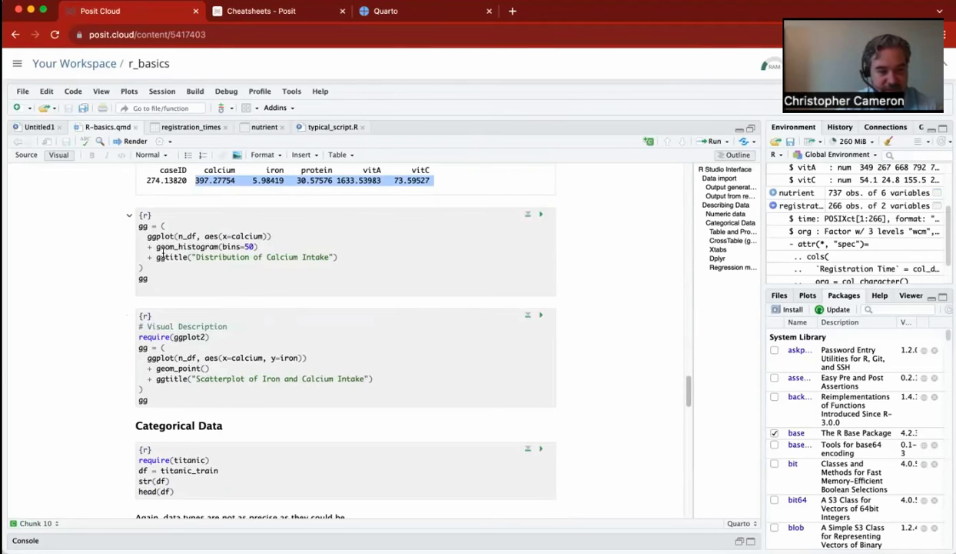
{"action": "left_click_drag", "start_coordinate": [153, 249], "coordinate": [259, 246]}
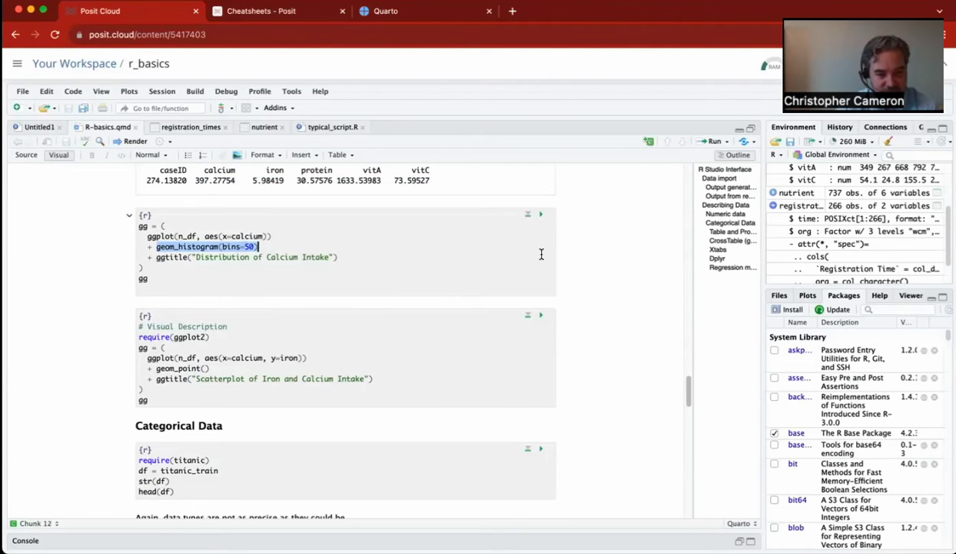
{"action": "left_click", "coordinate": [540, 215]}
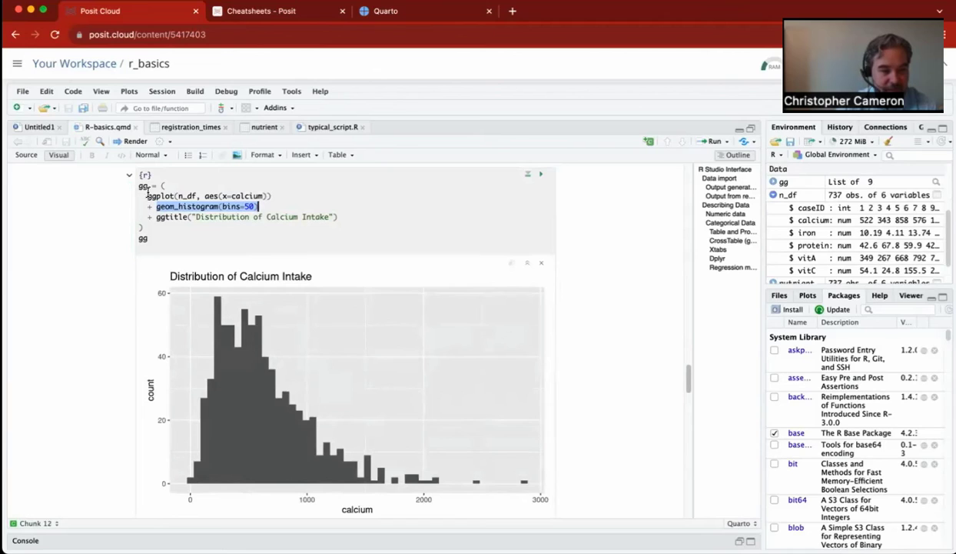
{"action": "left_click_drag", "start_coordinate": [147, 196], "coordinate": [191, 196]}
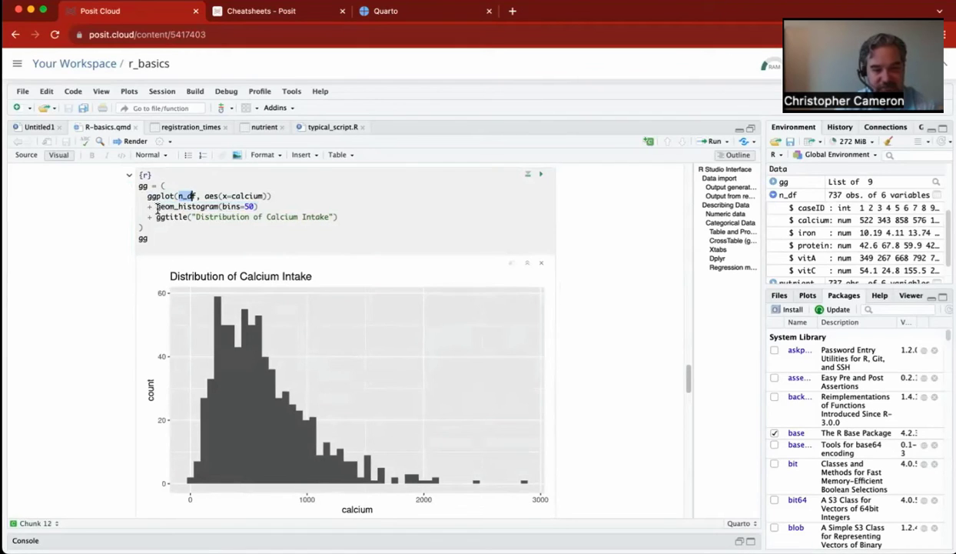
{"action": "left_click_drag", "start_coordinate": [157, 206], "coordinate": [221, 208]}
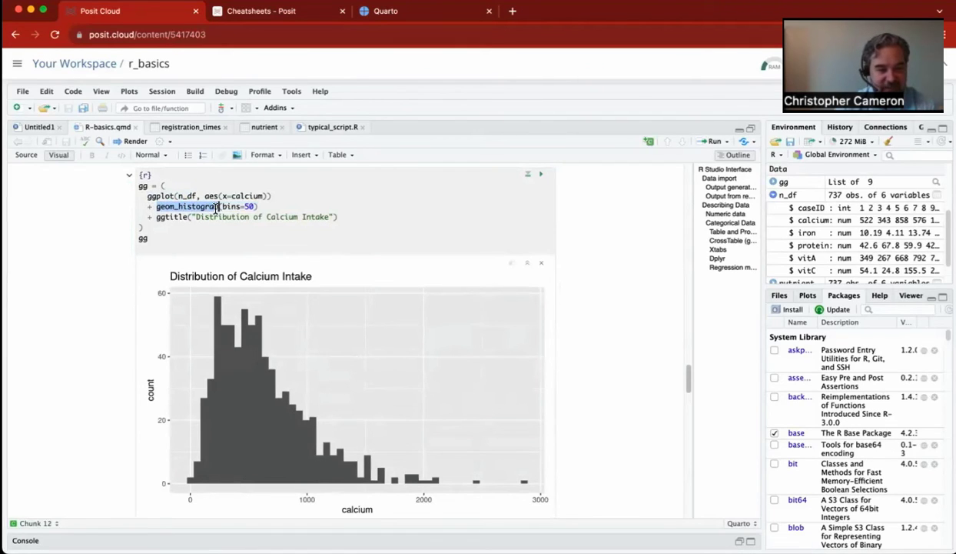
Set the calcium histogram's bins to 100 and rerun the chunk.
{"action": "left_click", "coordinate": [243, 206]}
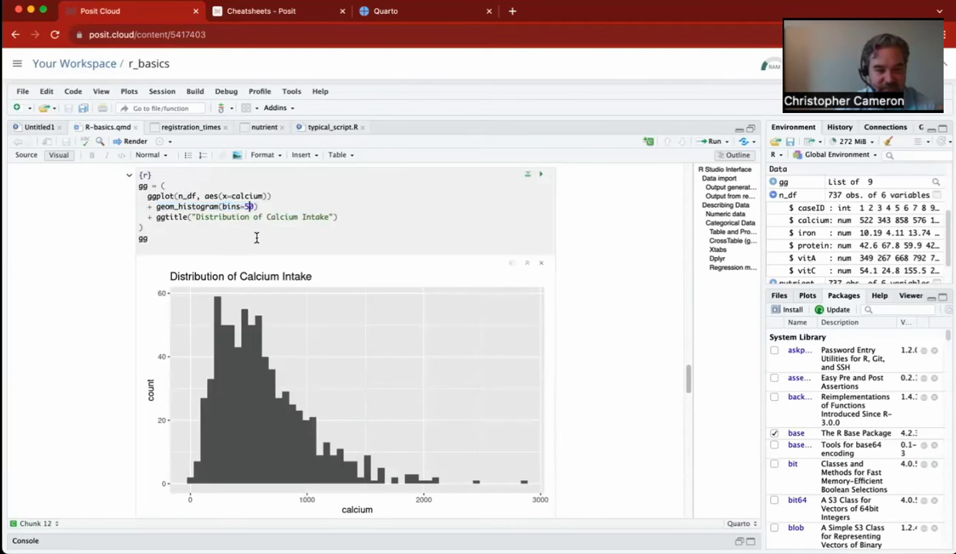
{"action": "key", "text": "BackSpace"}
{"action": "key", "text": "BackSpace"}
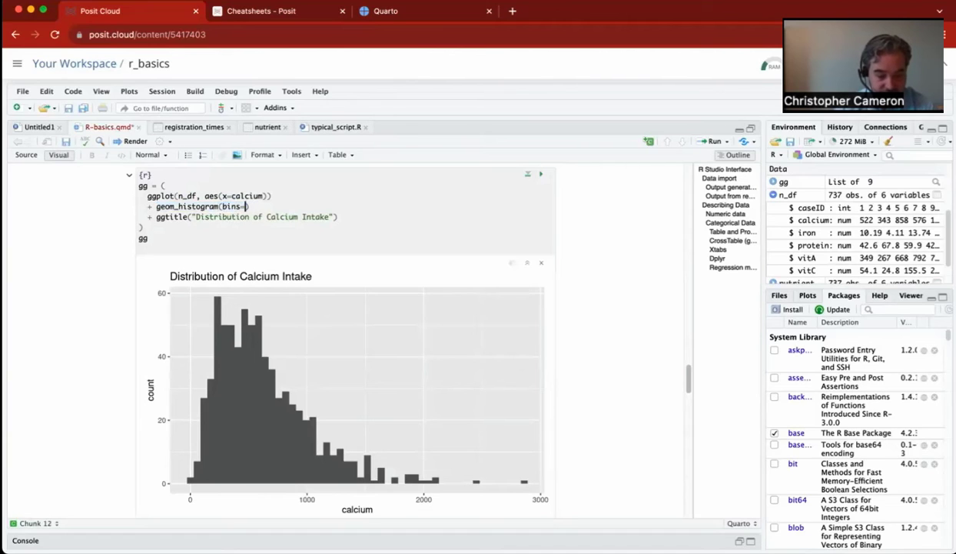
{"action": "type", "text": "100"}
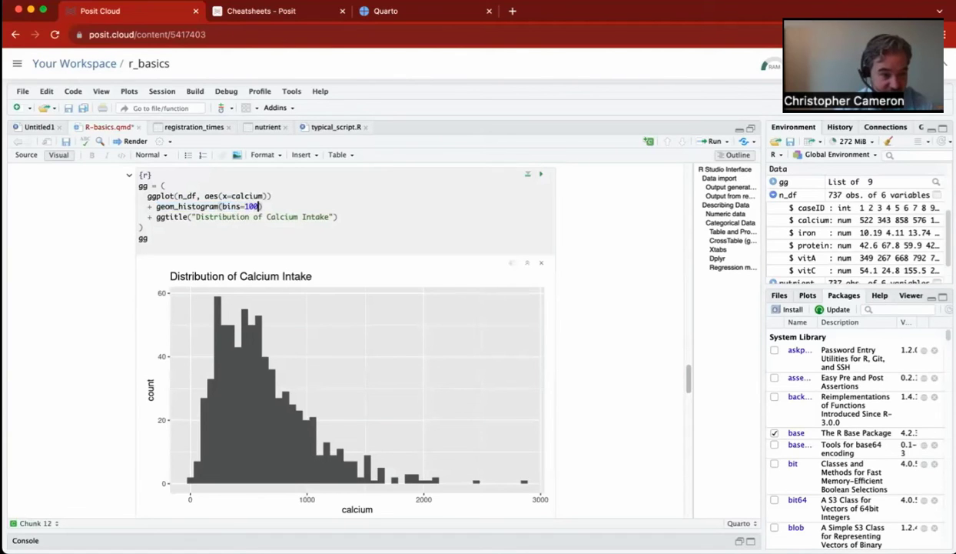
{"action": "left_click", "coordinate": [541, 177]}
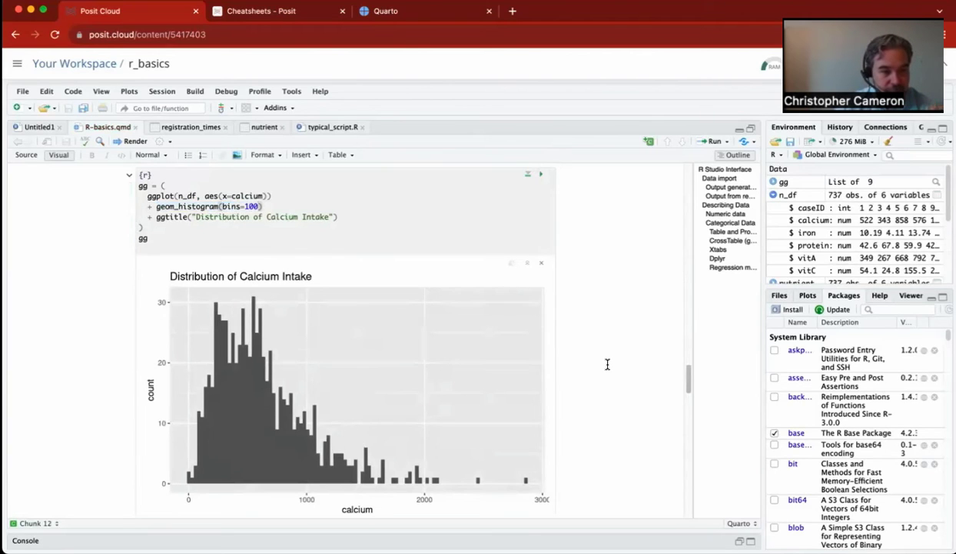
Run the Visual Description chunk to plot the scatterplot of iron against calcium intake, and review the plot.
{"action": "scroll", "coordinate": [607, 364], "scroll_direction": "down", "scroll_amount": 4}
{"action": "scroll", "coordinate": [607, 365], "scroll_direction": "up", "scroll_amount": 4}
{"action": "scroll", "coordinate": [606, 366], "scroll_direction": "down", "scroll_amount": 4}
{"action": "scroll", "coordinate": [605, 365], "scroll_direction": "down", "scroll_amount": 4}
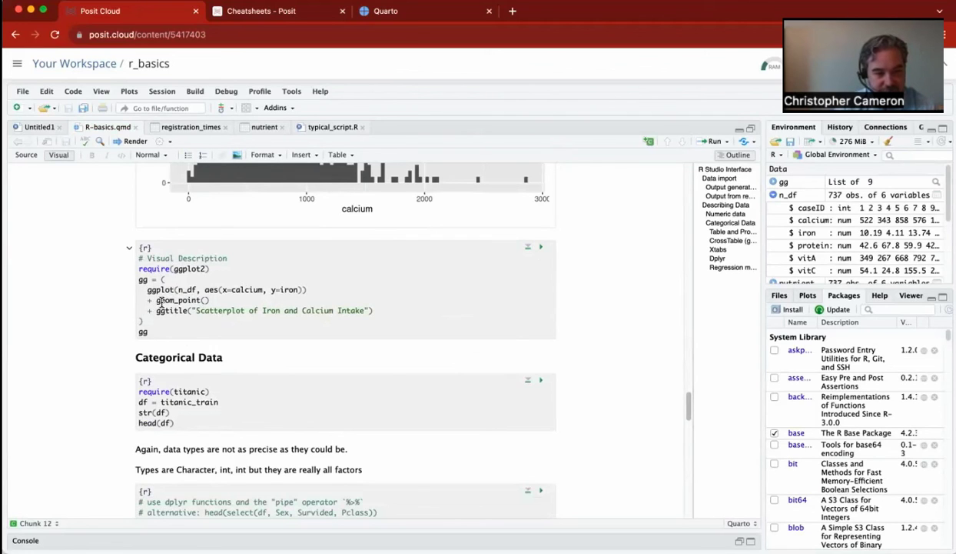
{"action": "left_click", "coordinate": [540, 247]}
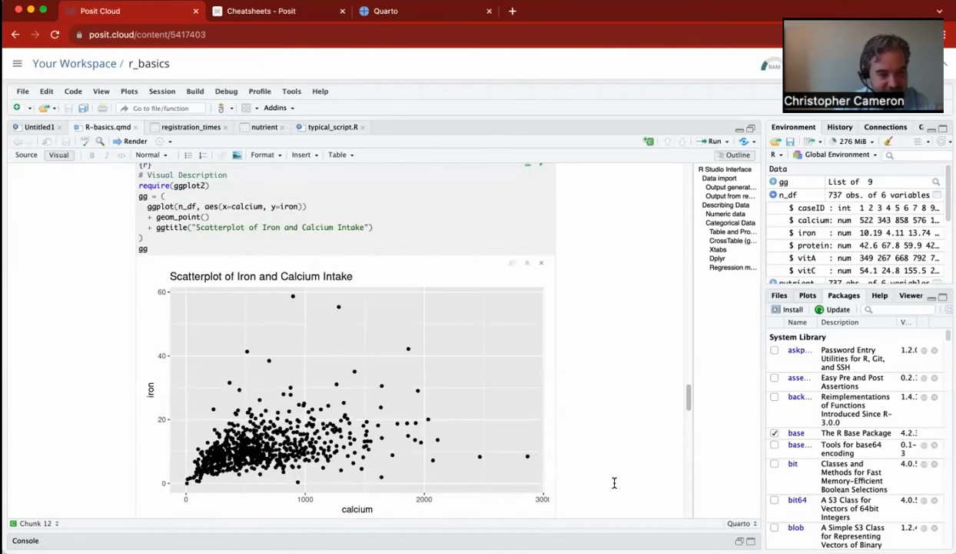
{"action": "scroll", "coordinate": [612, 482], "scroll_direction": "down", "scroll_amount": 4}
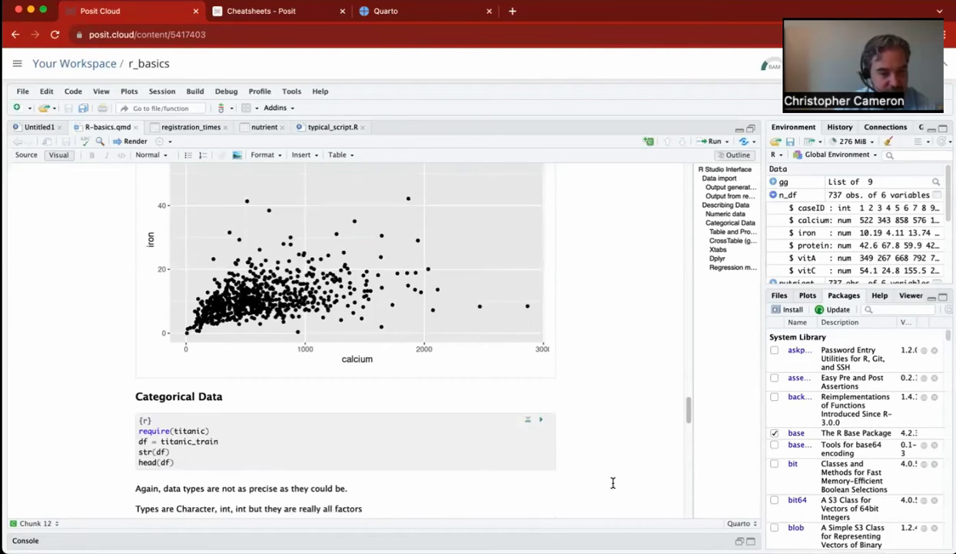
{"action": "scroll", "coordinate": [607, 476], "scroll_direction": "up", "scroll_amount": 4}
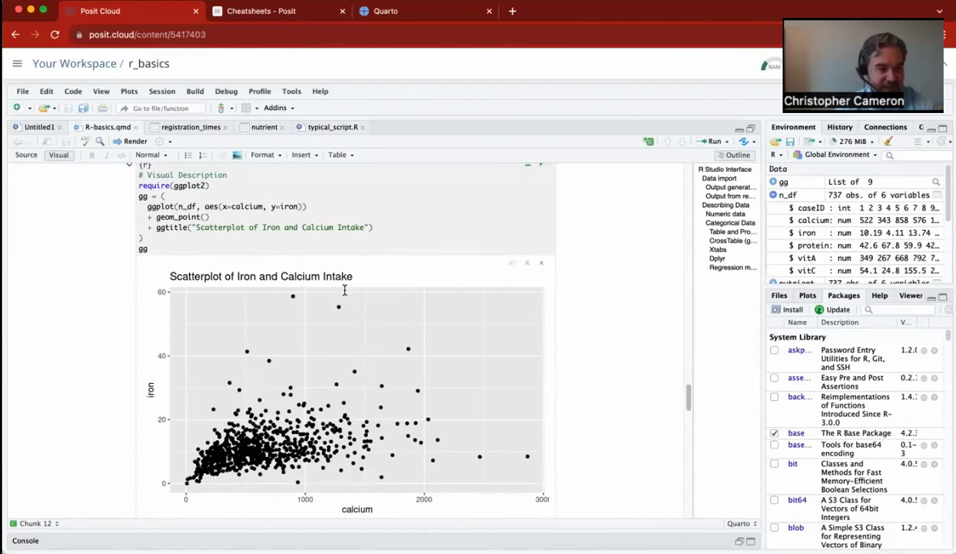
Append the comment "## titanic::titanic_train" to the df = titanic_train line in the first Categorical Data chunk.
{"action": "scroll", "coordinate": [638, 469], "scroll_direction": "down", "scroll_amount": 3}
{"action": "scroll", "coordinate": [636, 468], "scroll_direction": "down", "scroll_amount": 3}
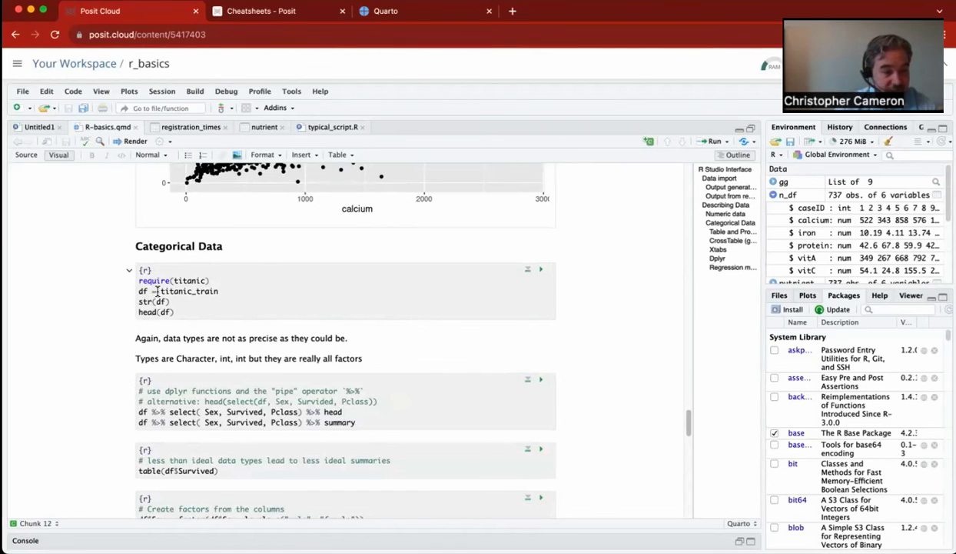
{"action": "left_click_drag", "start_coordinate": [161, 291], "coordinate": [218, 290]}
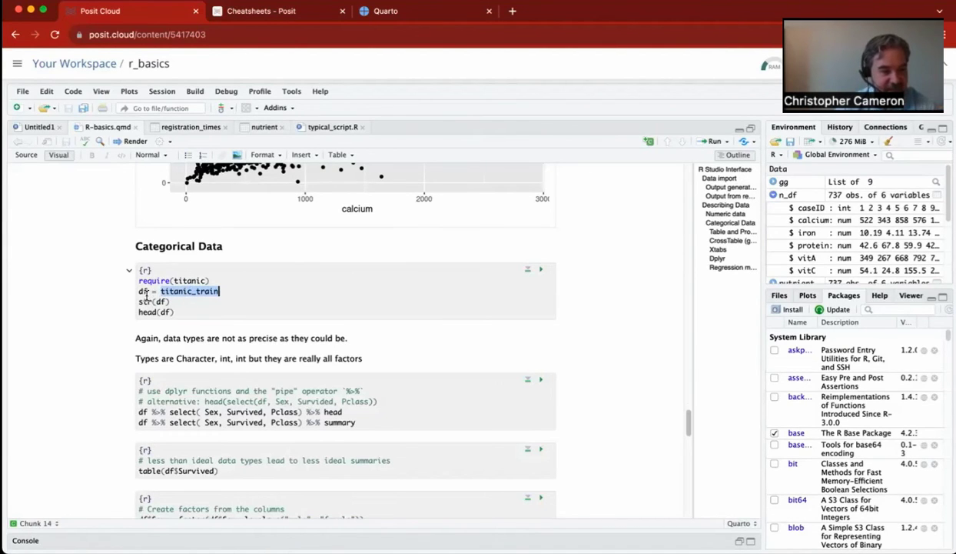
{"action": "left_click", "coordinate": [221, 290]}
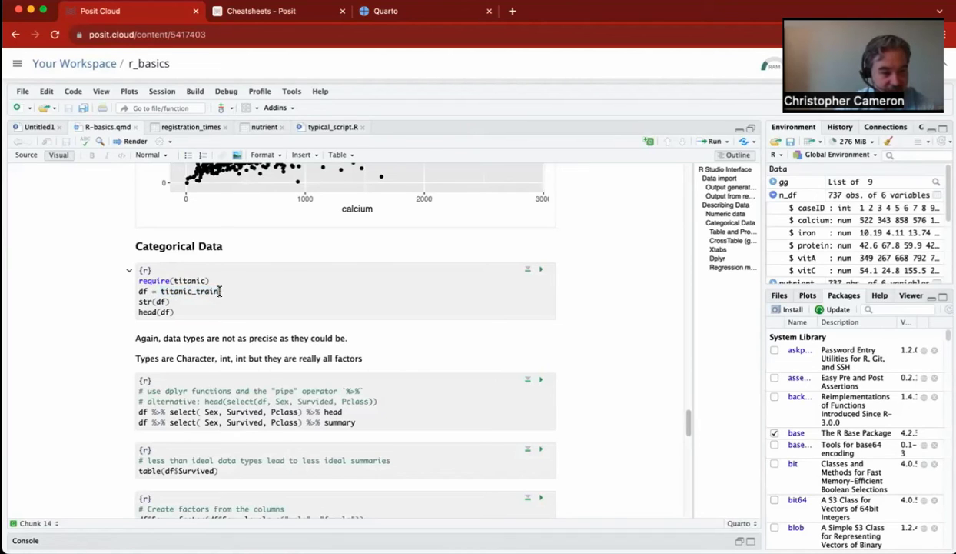
{"action": "key", "text": "BackSpace"}
{"action": "key", "text": "BackSpace"}
{"action": "key", "text": "BackSpace"}
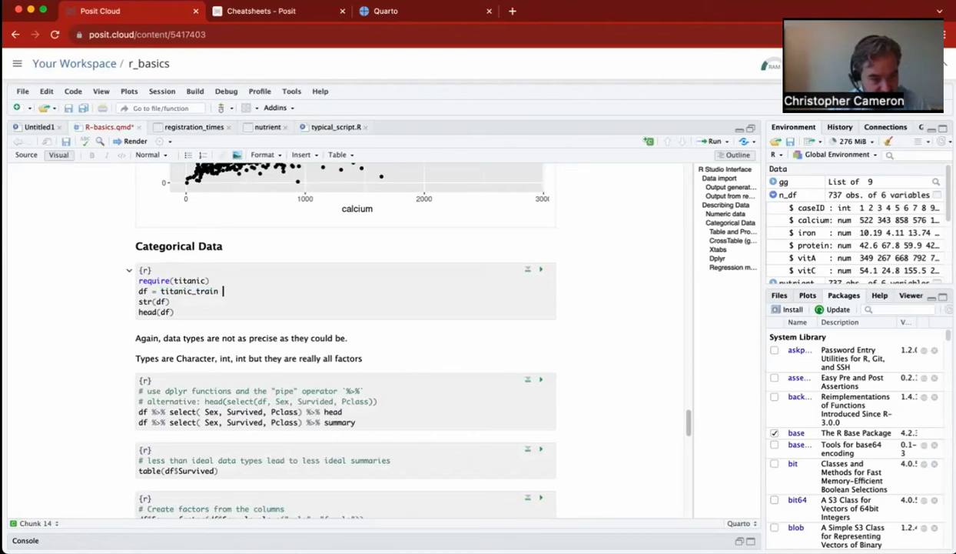
{"action": "type", "text": "."}
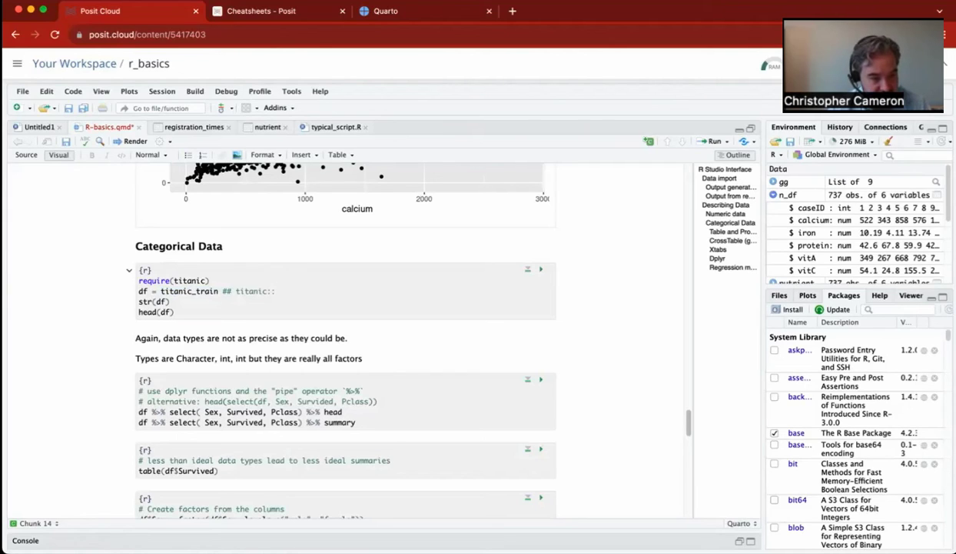
{"action": "type", "text": "titanic"}
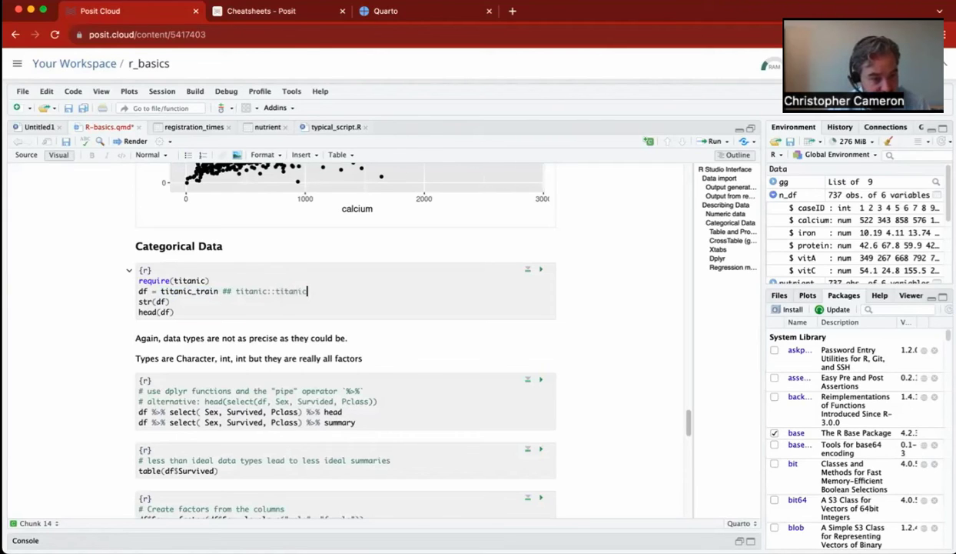
{"action": "type", "text": "_"}
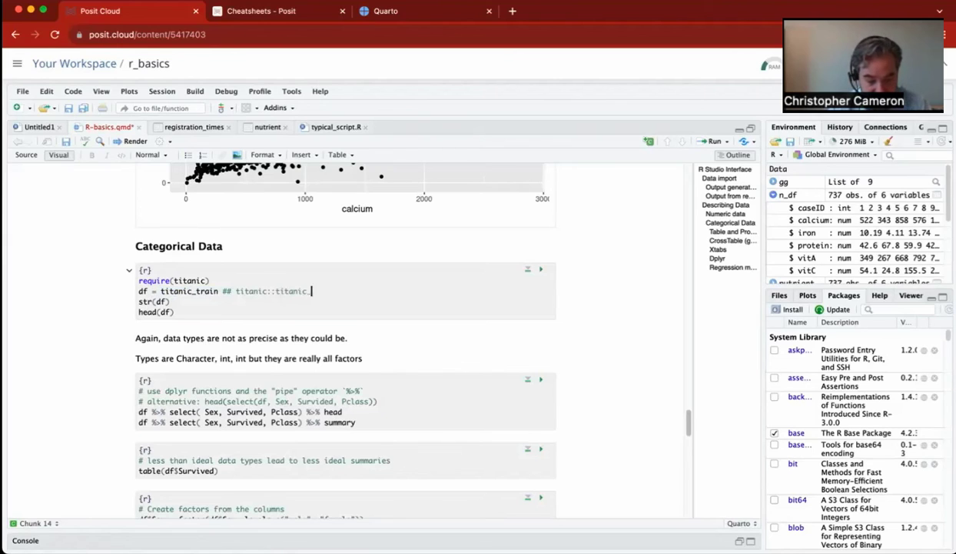
{"action": "type", "text": "train"}
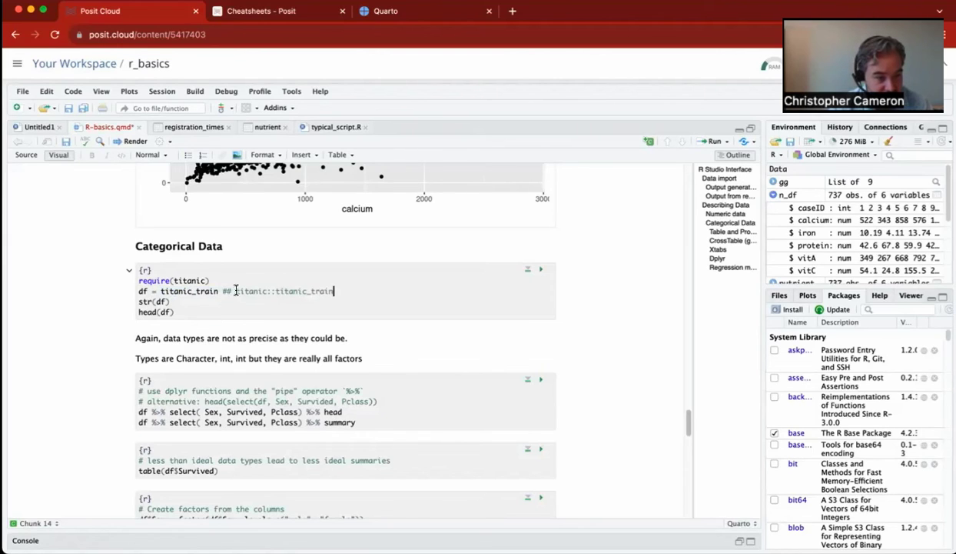
Highlight titanic::titanic_train and its dataset name in the new comment.
{"action": "left_click_drag", "start_coordinate": [236, 290], "coordinate": [335, 292]}
{"action": "left_click", "coordinate": [278, 291]}
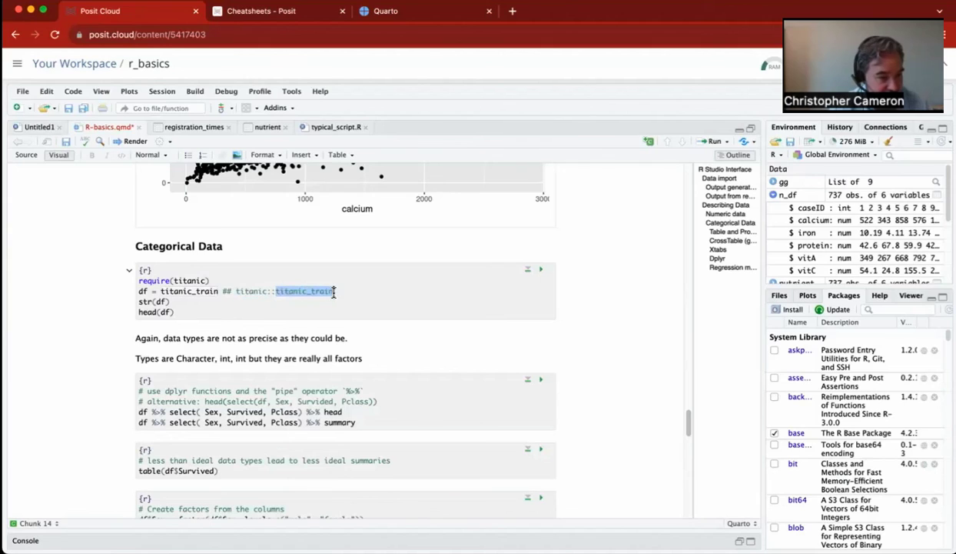
{"action": "left_click", "coordinate": [228, 292]}
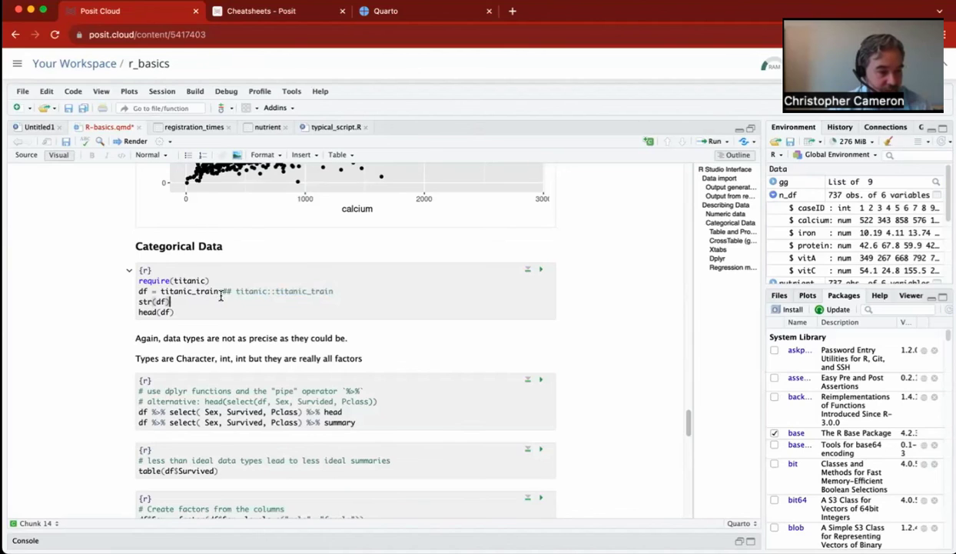
{"action": "left_click_drag", "start_coordinate": [236, 291], "coordinate": [337, 290]}
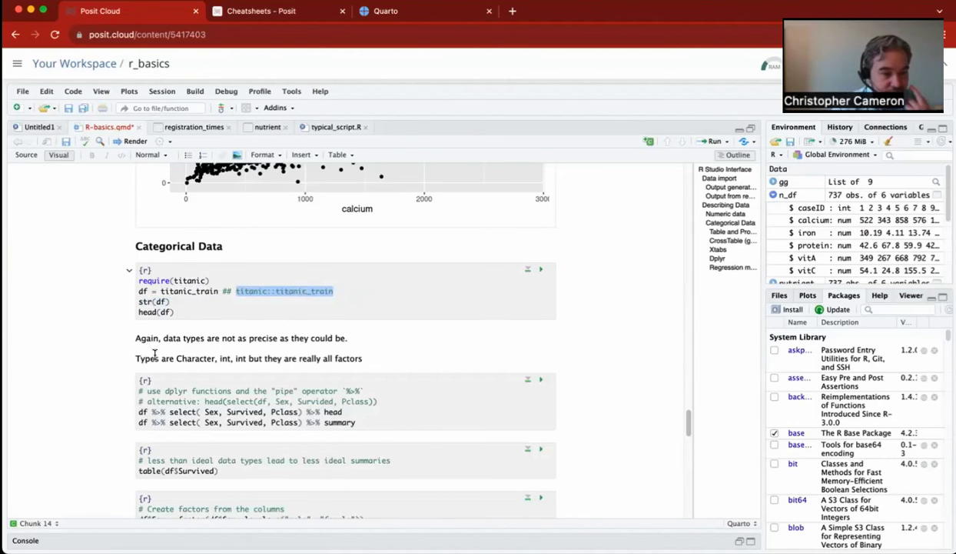
Insert "or" before titanic::titanic_train in the comment and run the Titanic data chunk.
{"action": "left_click", "coordinate": [235, 291]}
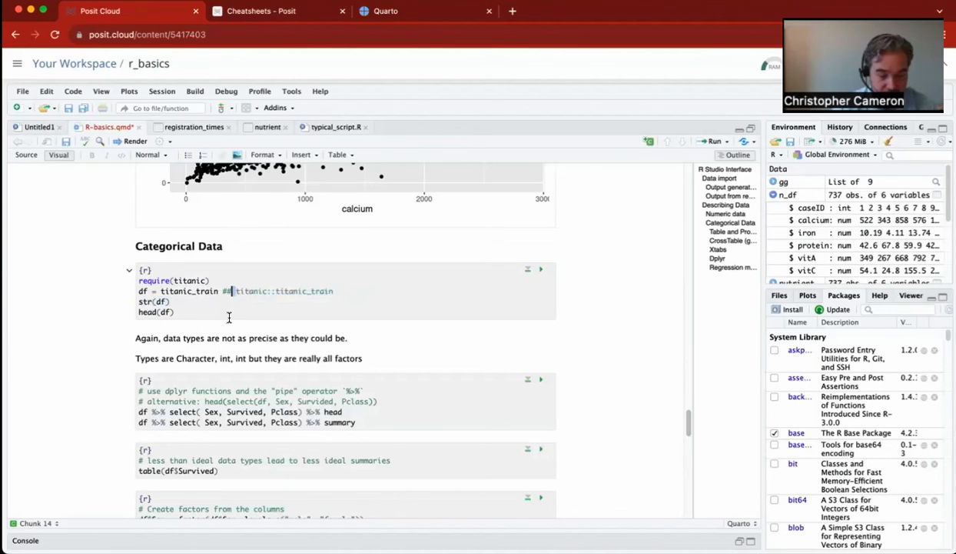
{"action": "type", "text": "or"}
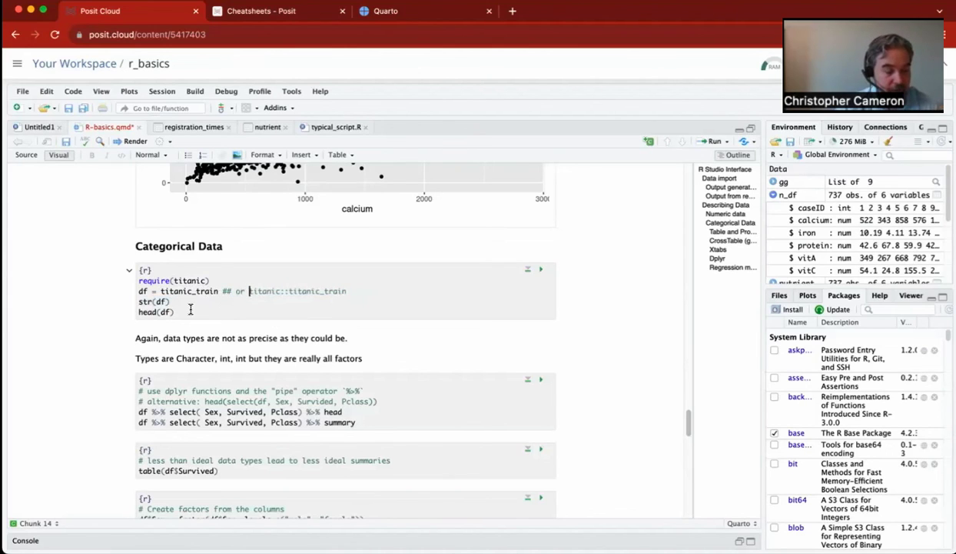
{"action": "left_click", "coordinate": [536, 270]}
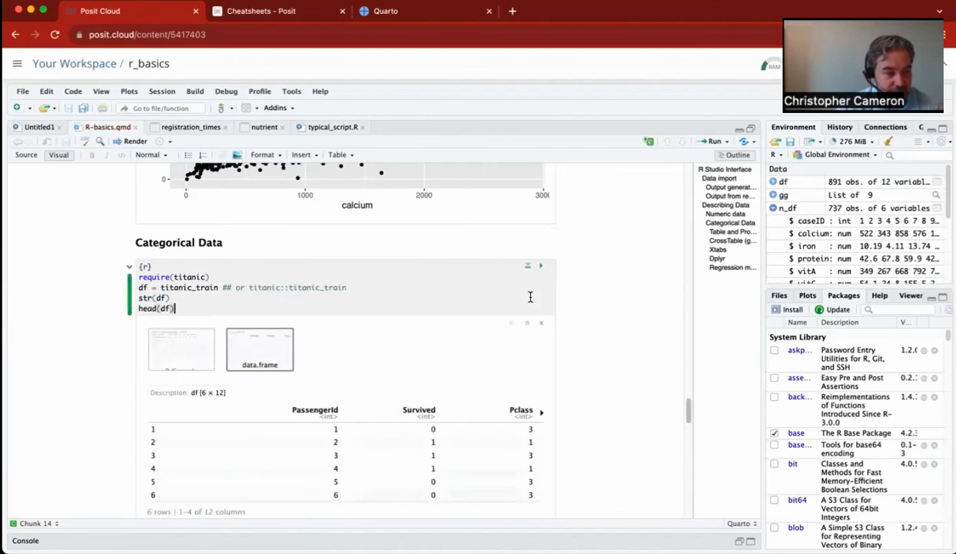
Review the Titanic chunk's str structure output and browse the columns of its head data frame output.
{"action": "scroll", "coordinate": [510, 331], "scroll_direction": "down", "scroll_amount": 3}
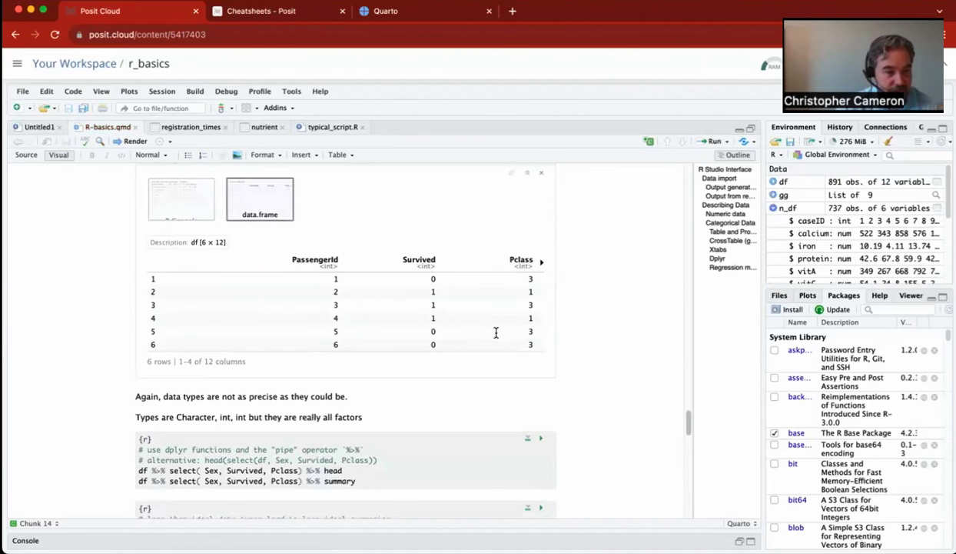
{"action": "left_click", "coordinate": [183, 209]}
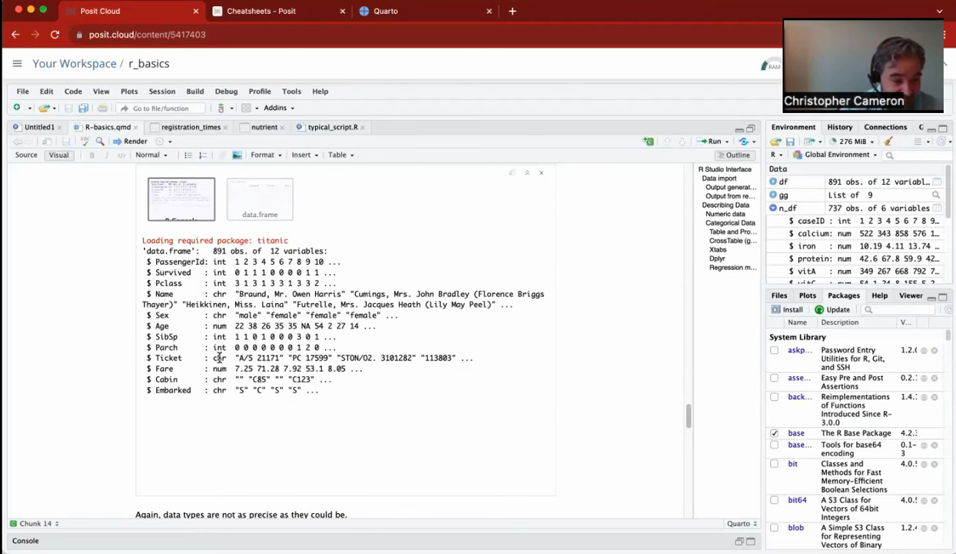
{"action": "scroll", "coordinate": [266, 391], "scroll_direction": "up", "scroll_amount": 3}
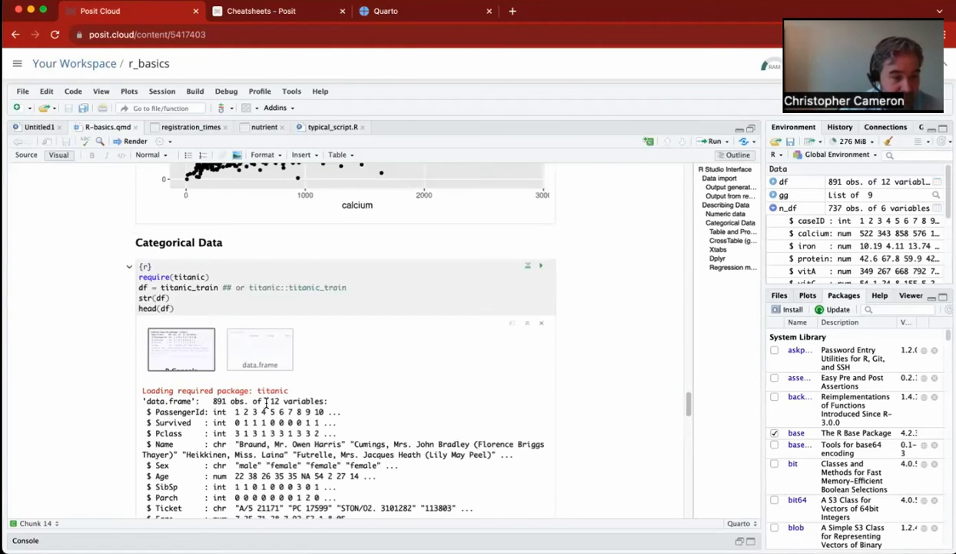
{"action": "left_click", "coordinate": [259, 358]}
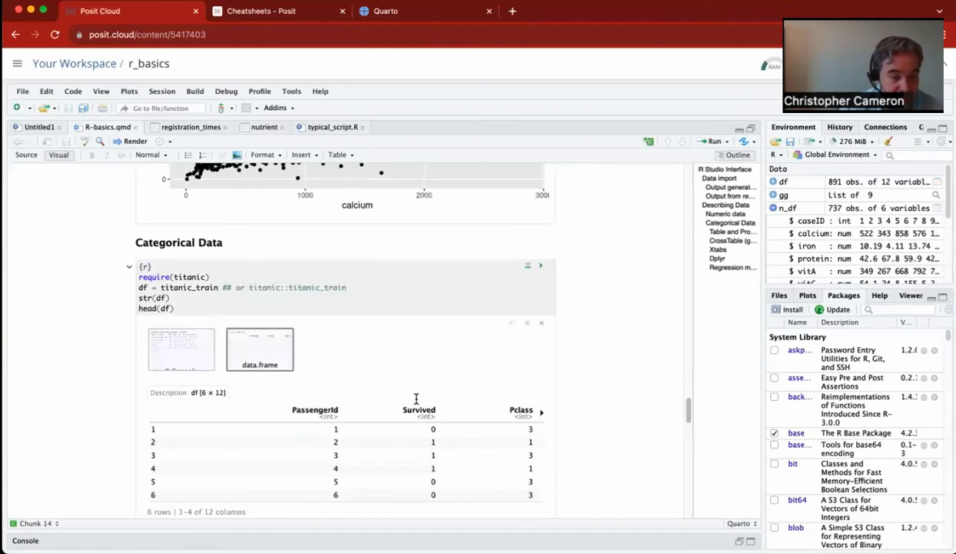
{"action": "scroll", "coordinate": [416, 396], "scroll_direction": "down", "scroll_amount": 3}
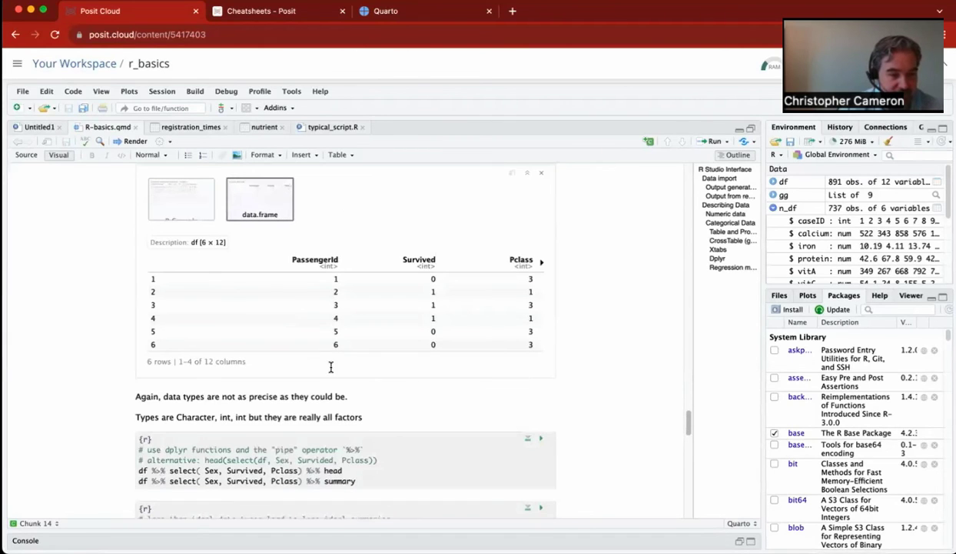
{"action": "left_click", "coordinate": [541, 264]}
{"action": "left_click", "coordinate": [542, 263]}
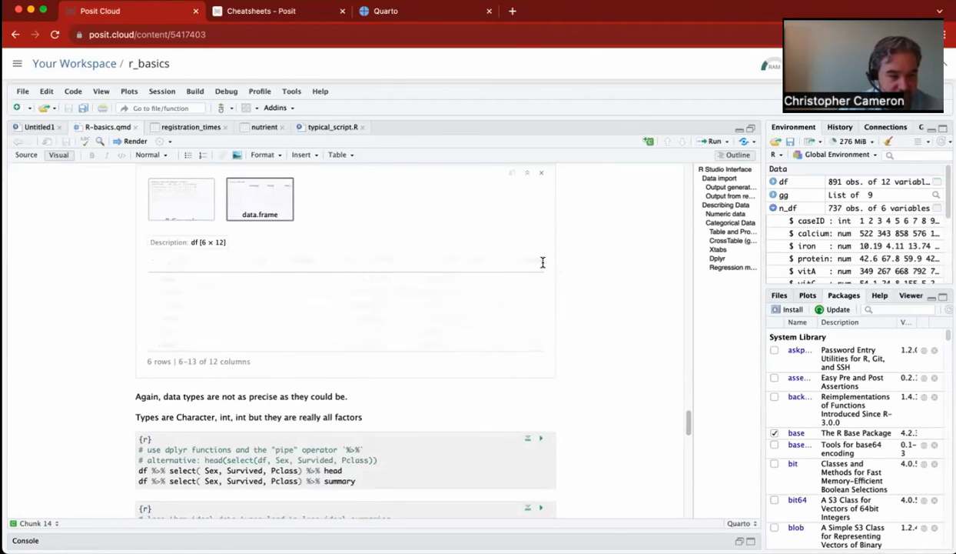
{"action": "left_click", "coordinate": [153, 262]}
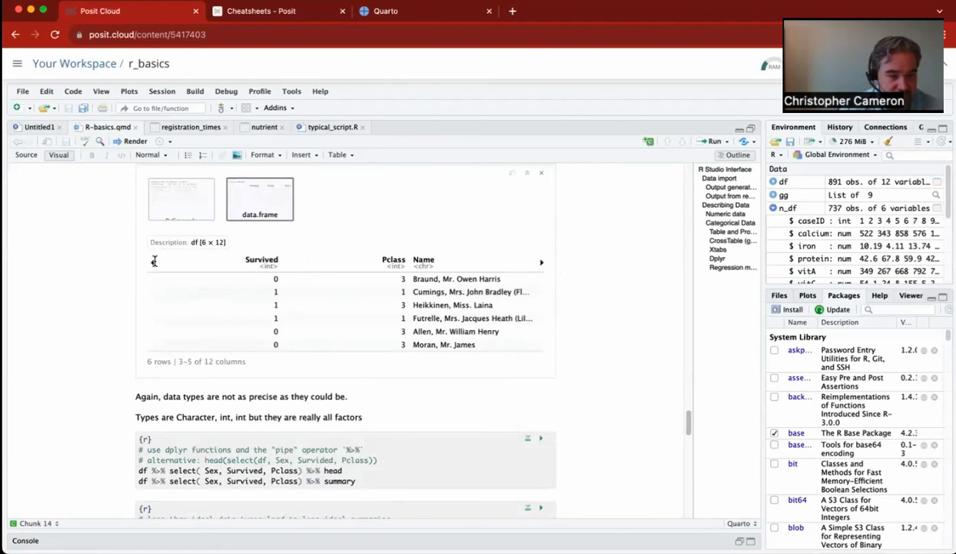
{"action": "left_click", "coordinate": [153, 263]}
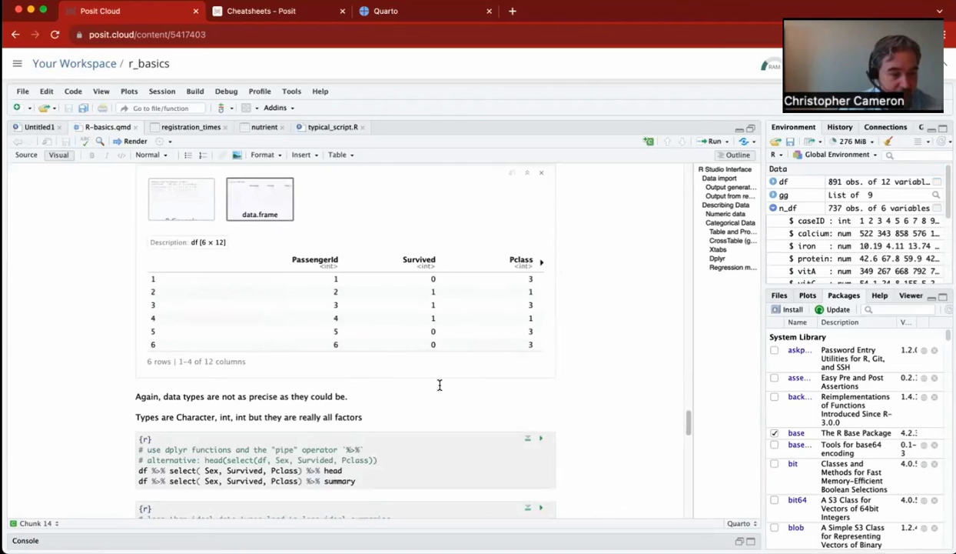
Highlight dplyr, the %>% pipe operator, the alternative head(select()) call and the two piped select lines in the next Titanic chunk.
{"action": "scroll", "coordinate": [523, 403], "scroll_direction": "down", "scroll_amount": 2}
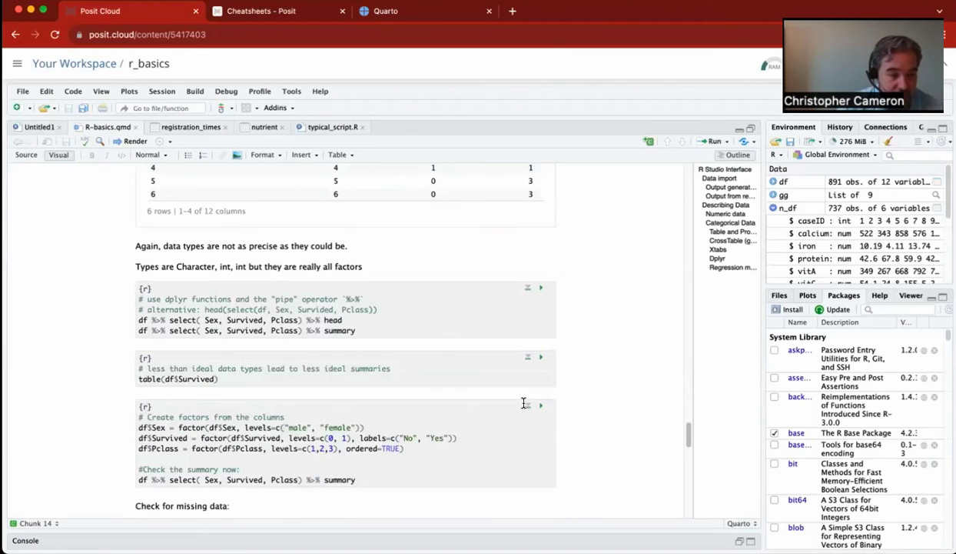
{"action": "double_click", "coordinate": [165, 298]}
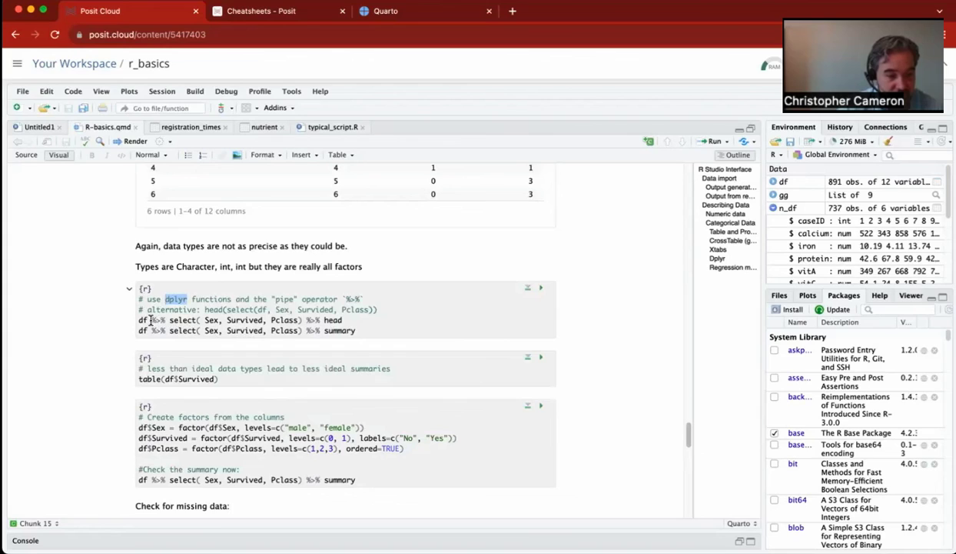
{"action": "left_click_drag", "start_coordinate": [150, 320], "coordinate": [166, 320]}
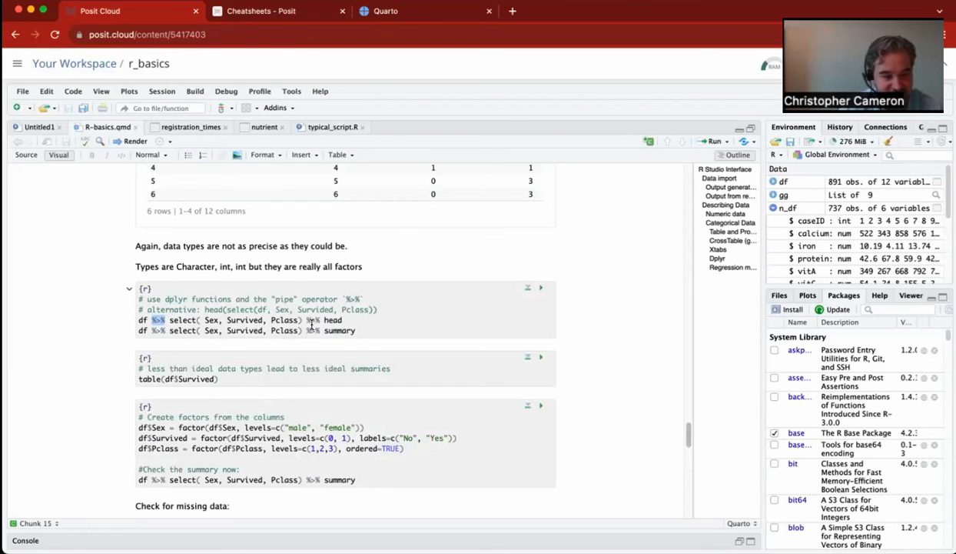
{"action": "left_click", "coordinate": [171, 319]}
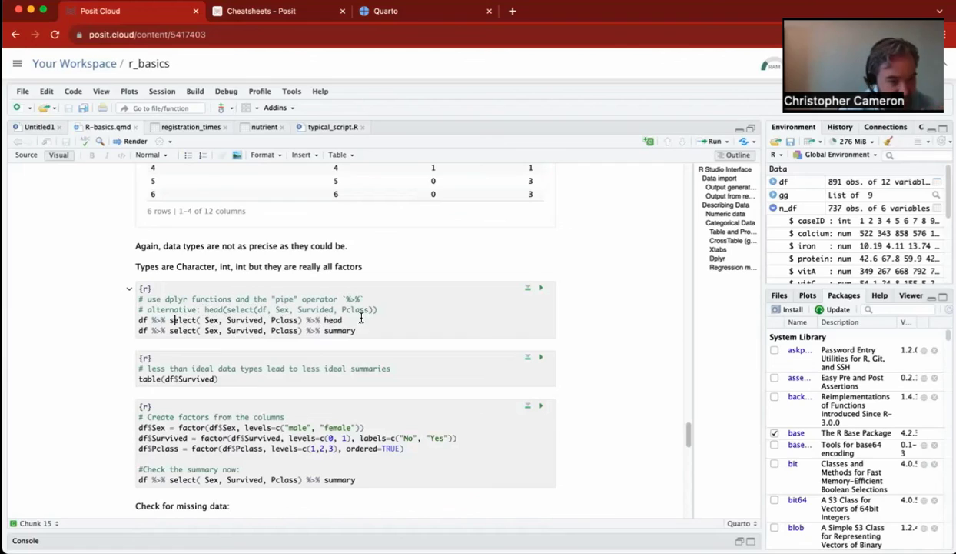
{"action": "left_click_drag", "start_coordinate": [383, 309], "coordinate": [204, 309]}
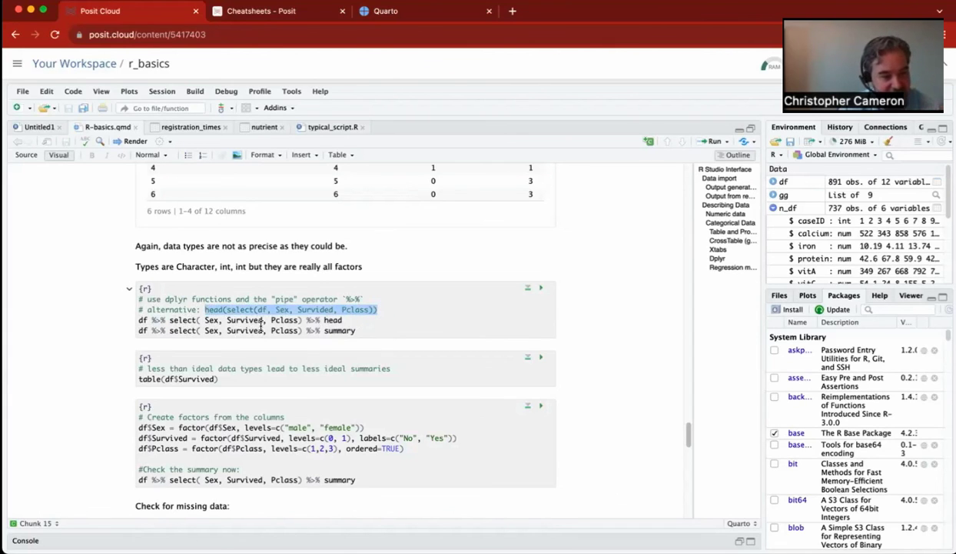
{"action": "left_click", "coordinate": [152, 320]}
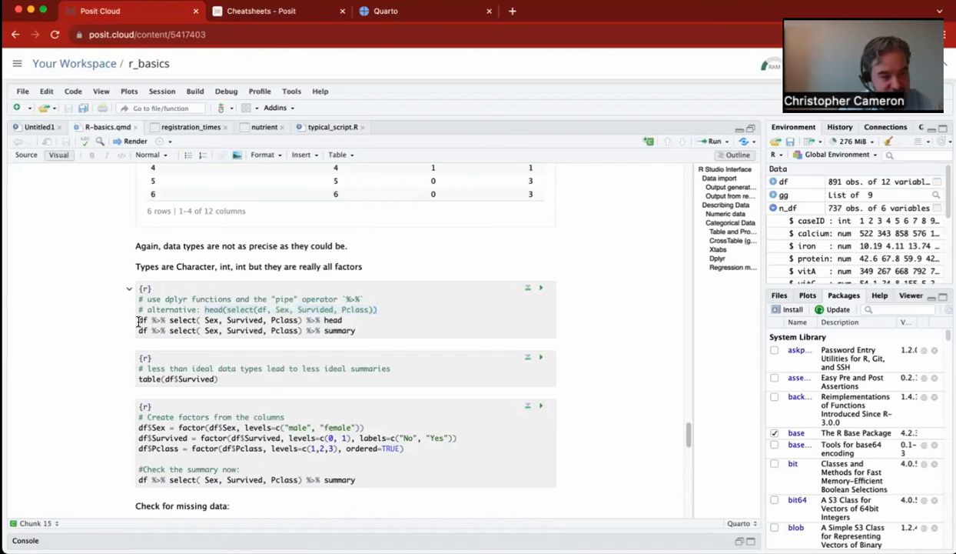
{"action": "left_click_drag", "start_coordinate": [139, 322], "coordinate": [368, 326]}
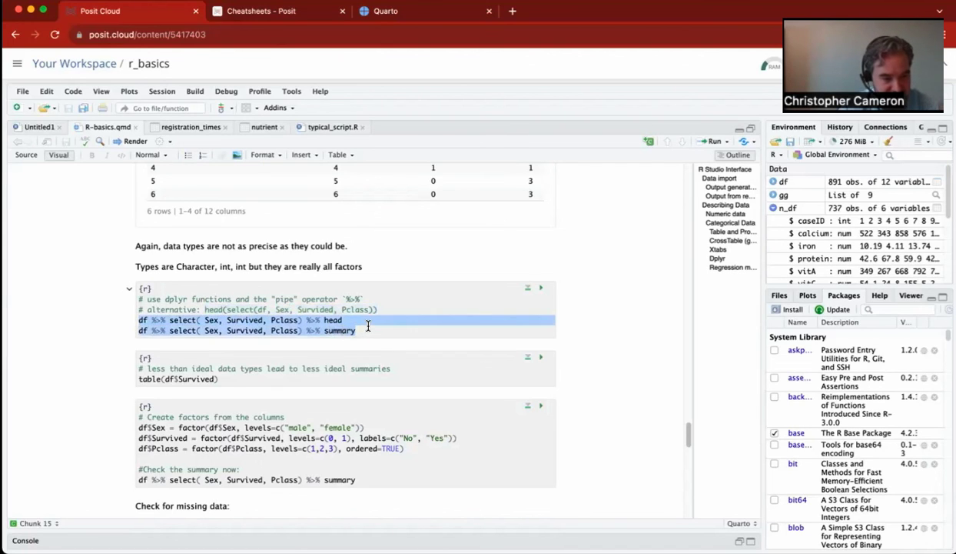
Run the dplyr pipe chunk on Sex, Survived and Pclass, and review its head and summary outputs.
{"action": "left_click", "coordinate": [541, 291]}
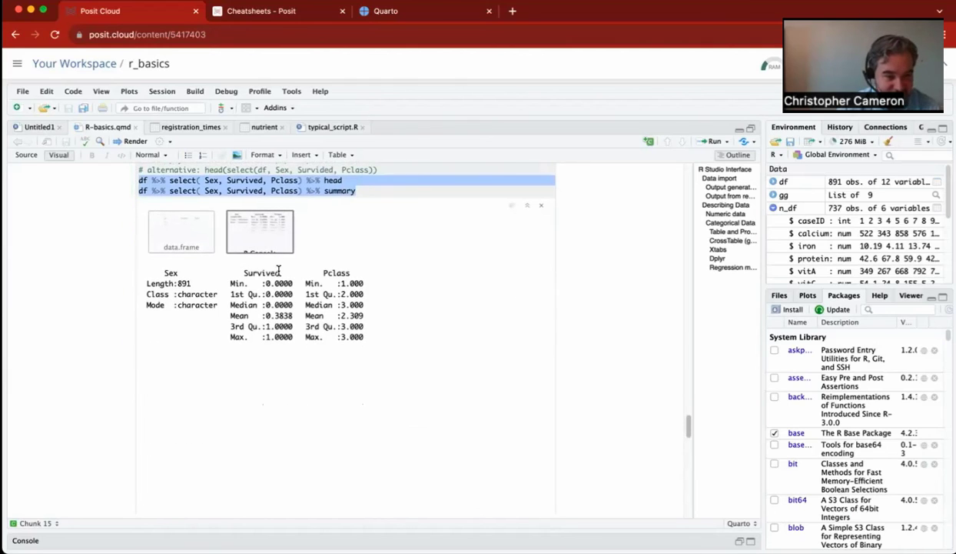
{"action": "left_click", "coordinate": [185, 229]}
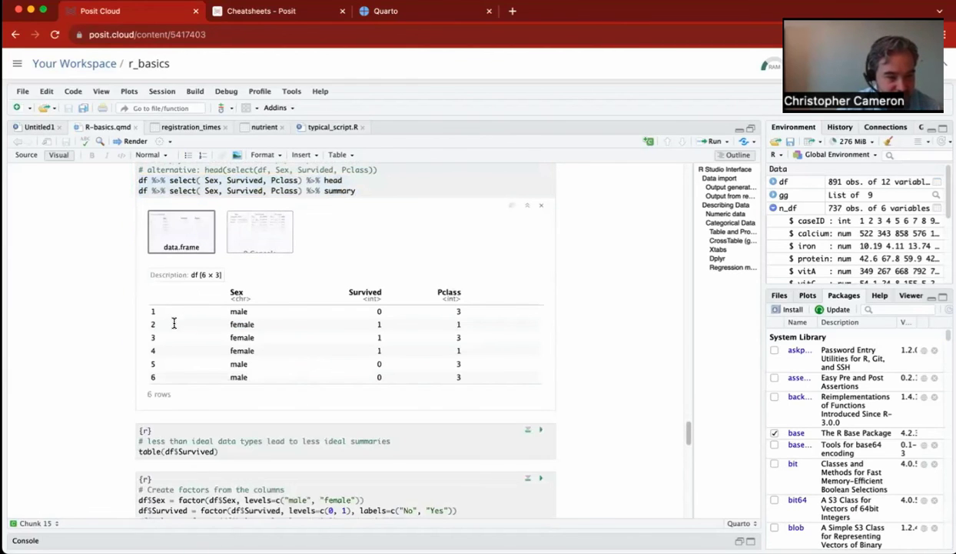
{"action": "left_click", "coordinate": [258, 235]}
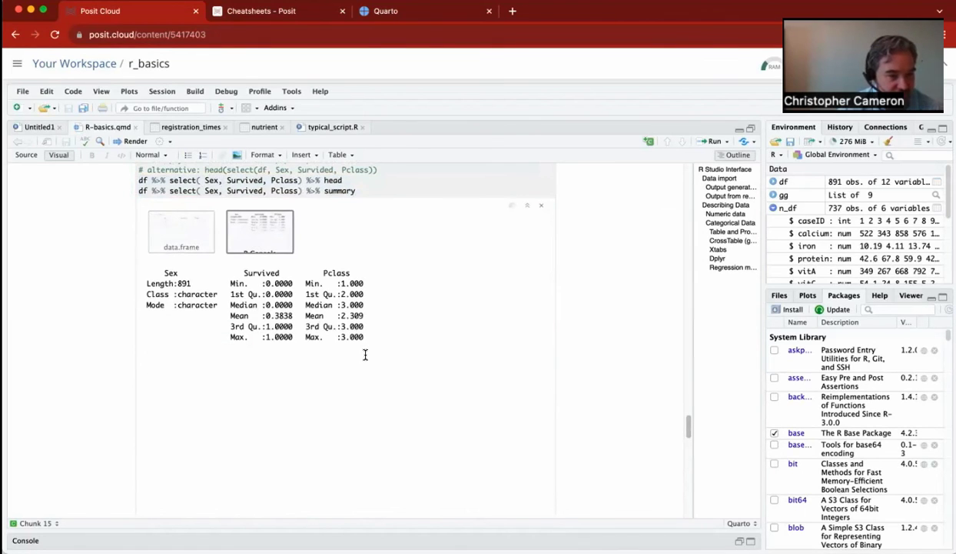
Run the table(df$Survived) chunk and highlight df$Survived in its code.
{"action": "scroll", "coordinate": [366, 353], "scroll_direction": "down", "scroll_amount": 4}
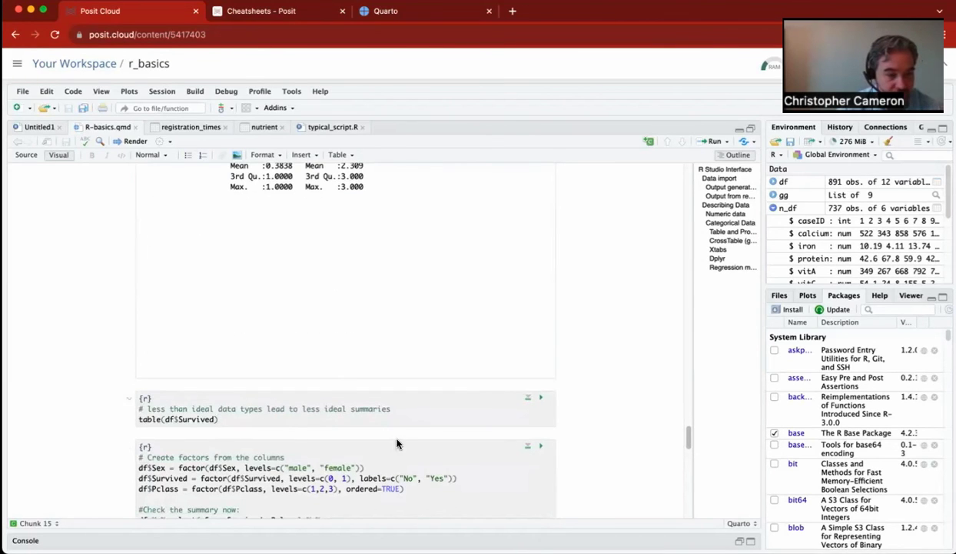
{"action": "scroll", "coordinate": [461, 445], "scroll_direction": "down", "scroll_amount": 4}
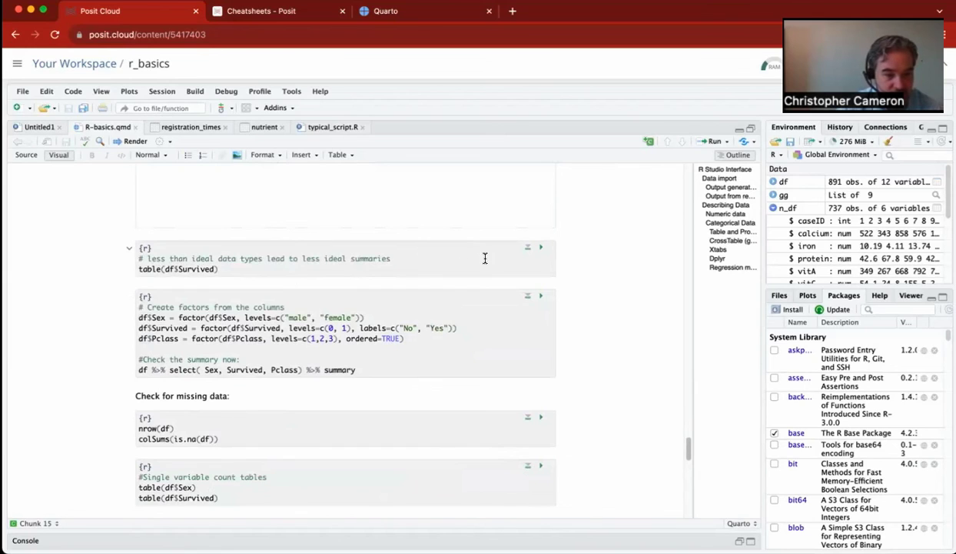
{"action": "left_click", "coordinate": [540, 249]}
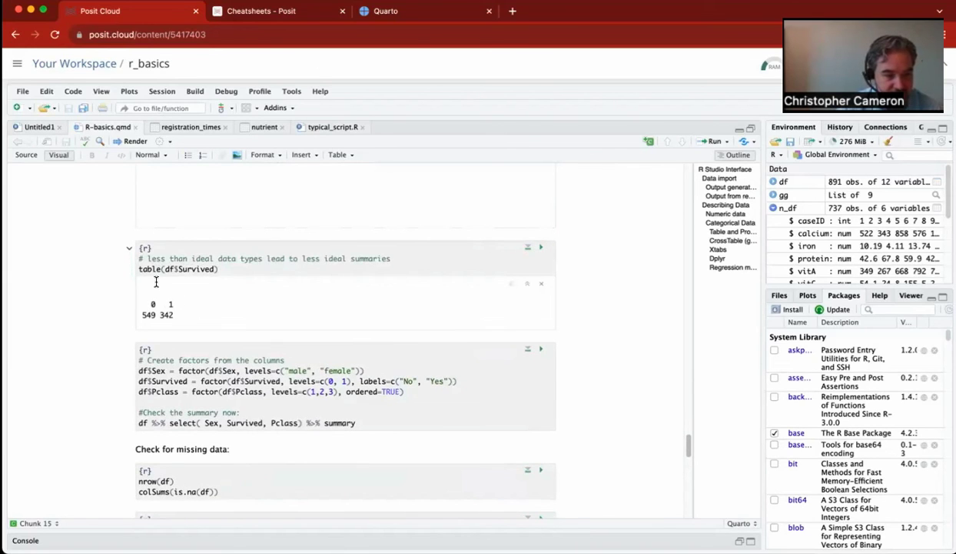
{"action": "left_click_drag", "start_coordinate": [164, 269], "coordinate": [214, 269]}
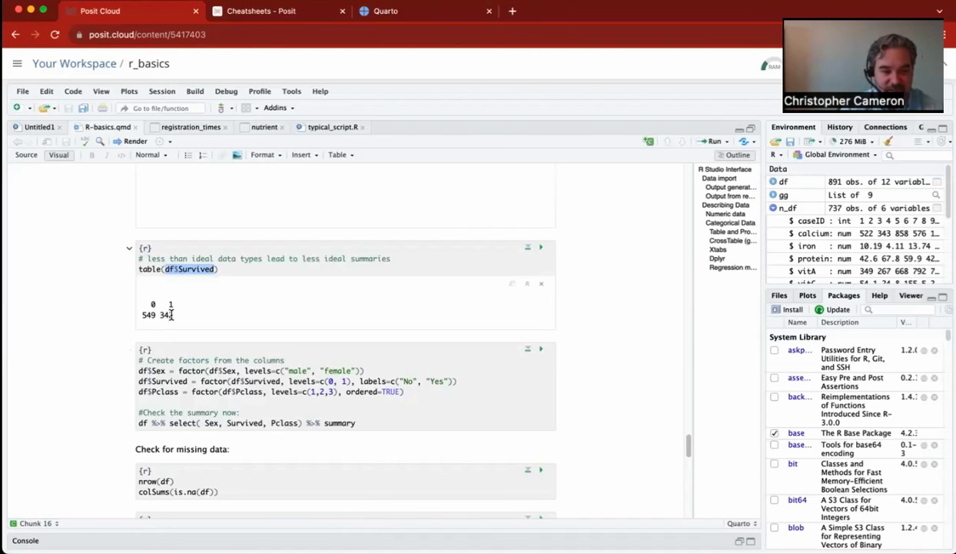
Highlight the three factor lines for Sex, Survived and Pclass, and run the chunk that converts these columns to factors.
{"action": "left_click", "coordinate": [179, 369]}
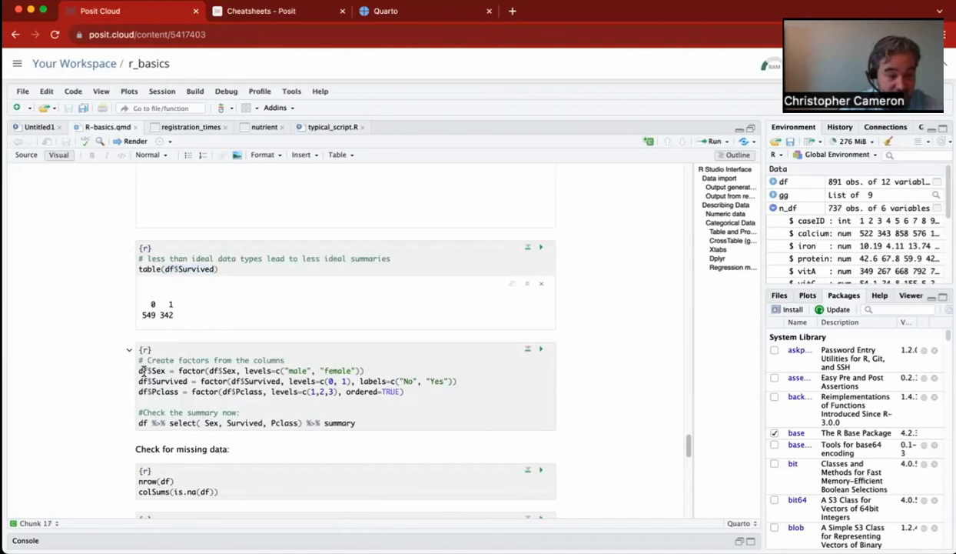
{"action": "left_click_drag", "start_coordinate": [138, 370], "coordinate": [482, 383]}
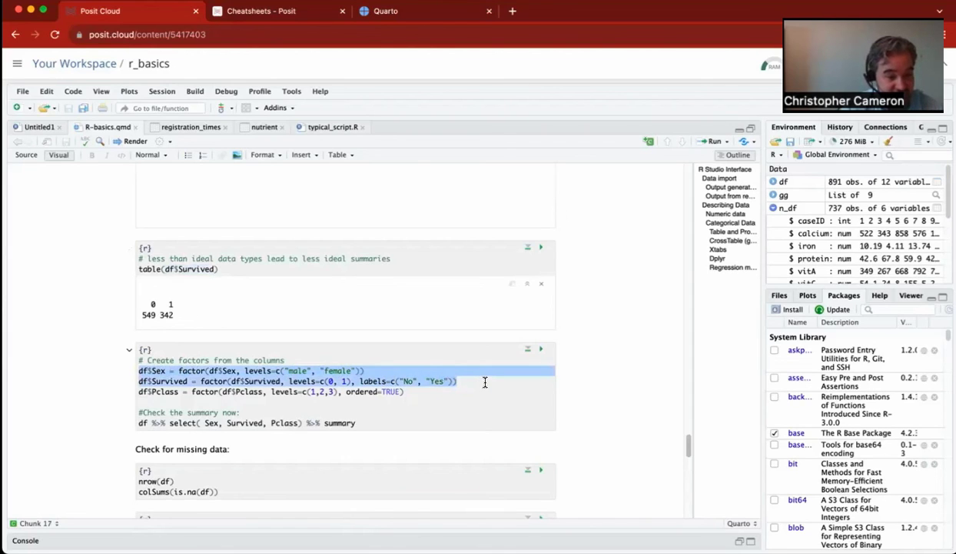
{"action": "left_click_drag", "start_coordinate": [486, 386], "coordinate": [487, 394]}
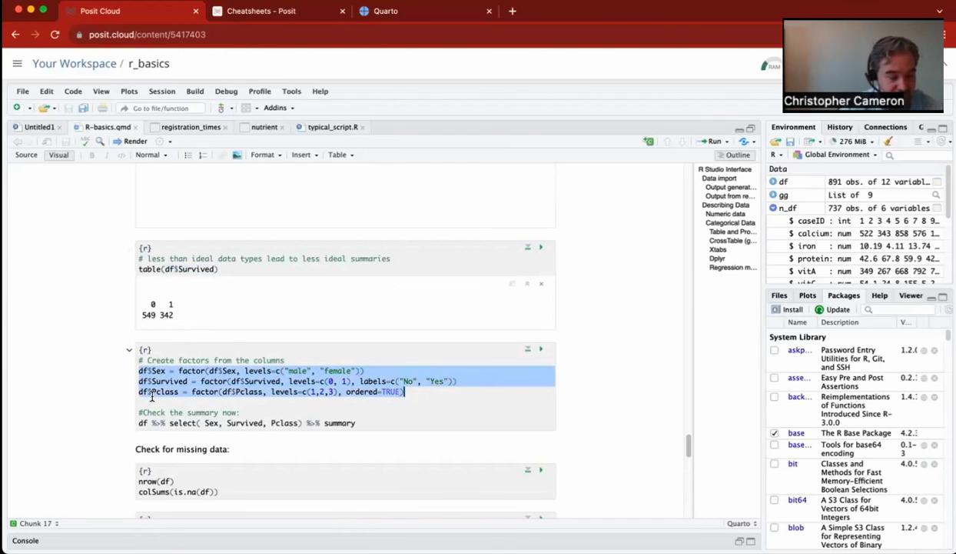
{"action": "left_click", "coordinate": [541, 350]}
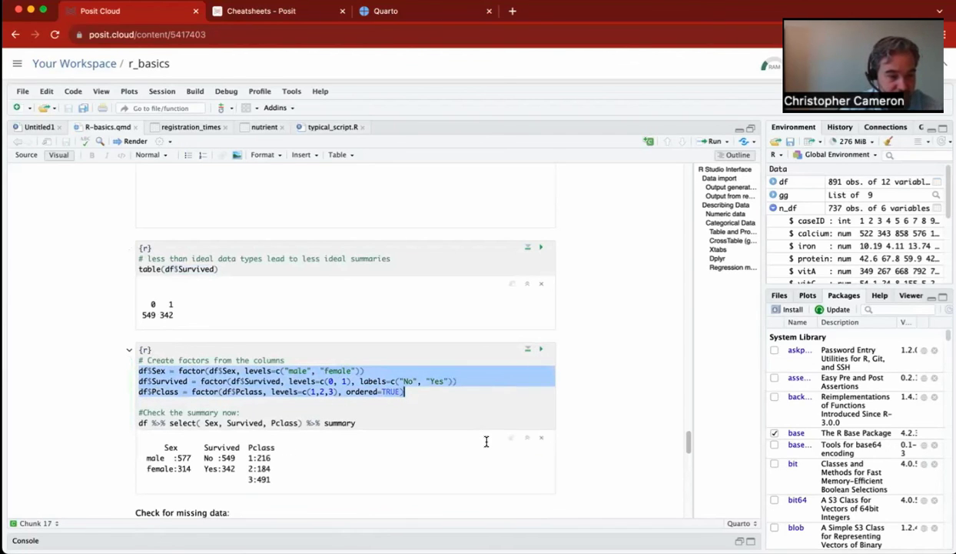
Run the missing data check chunk with nrow(df) and colSums(is.na(df)), and highlight the missing count for Age.
{"action": "scroll", "coordinate": [486, 441], "scroll_direction": "down", "scroll_amount": 3}
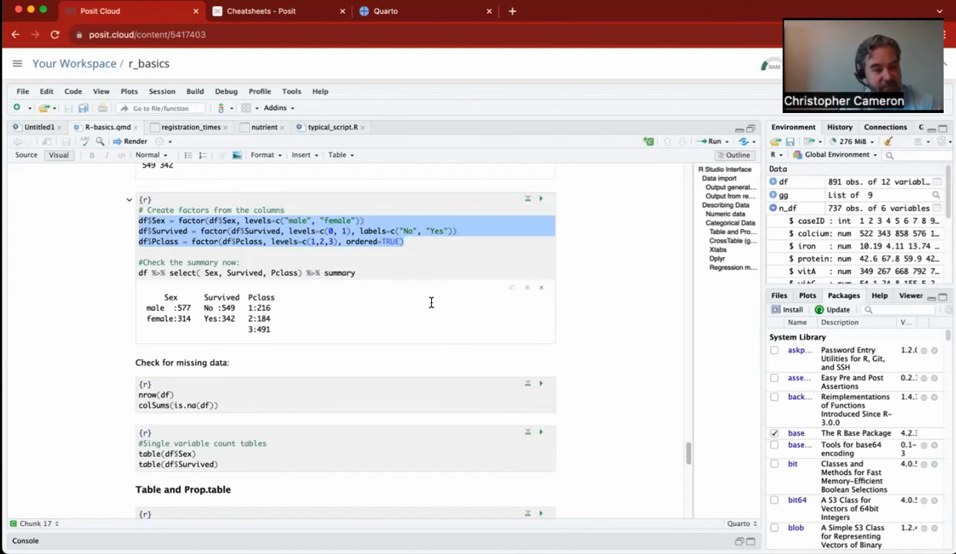
{"action": "left_click", "coordinate": [299, 363]}
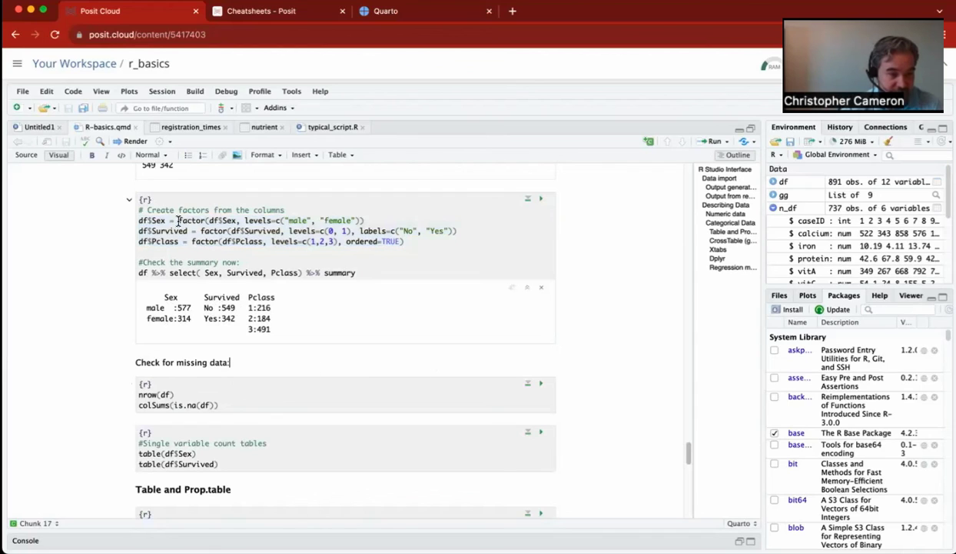
{"action": "left_click_drag", "start_coordinate": [179, 219], "coordinate": [332, 243]}
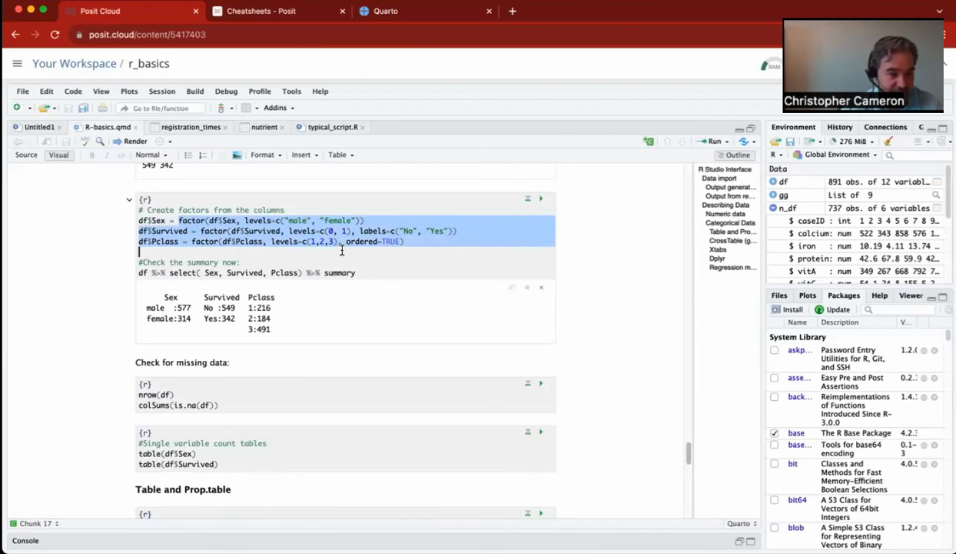
{"action": "scroll", "coordinate": [569, 400], "scroll_direction": "down", "scroll_amount": 3}
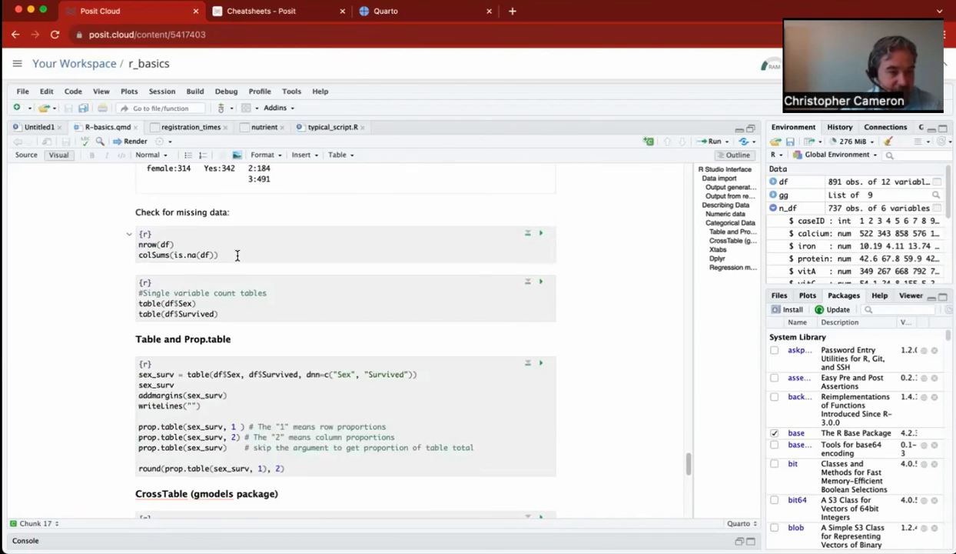
{"action": "left_click", "coordinate": [541, 233]}
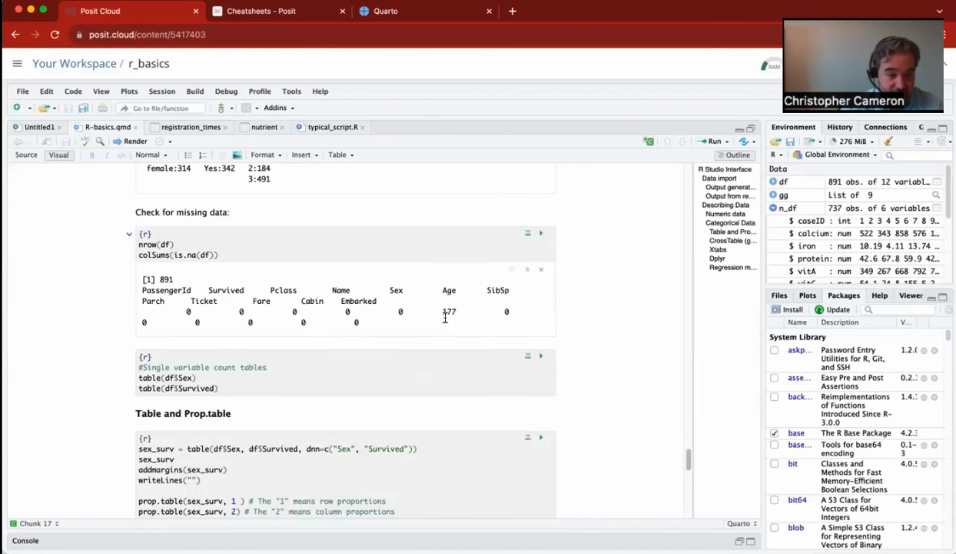
{"action": "left_click_drag", "start_coordinate": [441, 311], "coordinate": [461, 315]}
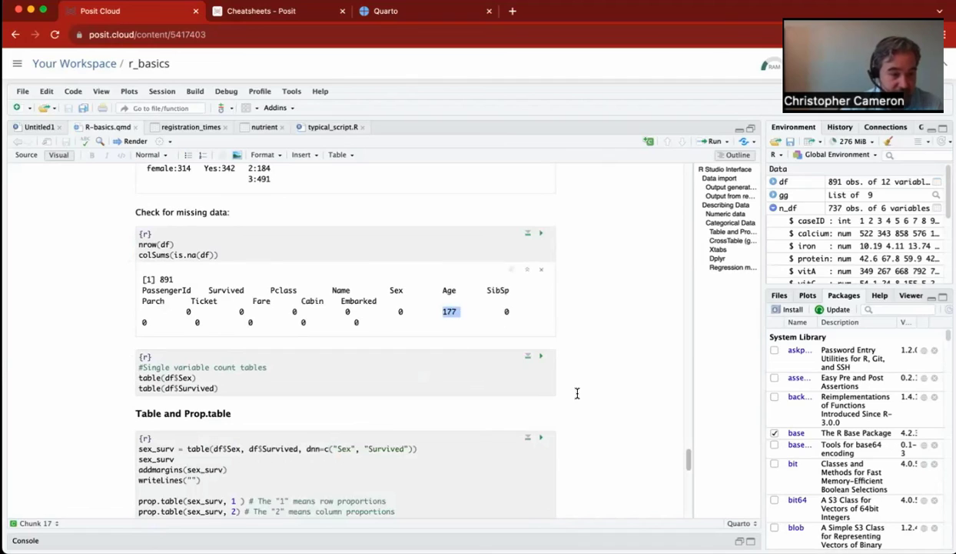
Run the single variable count tables chunk for df$Sex and df$Survived, and look over the cross-tabulation chunks that follow.
{"action": "left_click", "coordinate": [542, 359]}
{"action": "scroll", "coordinate": [592, 422], "scroll_direction": "down", "scroll_amount": 4}
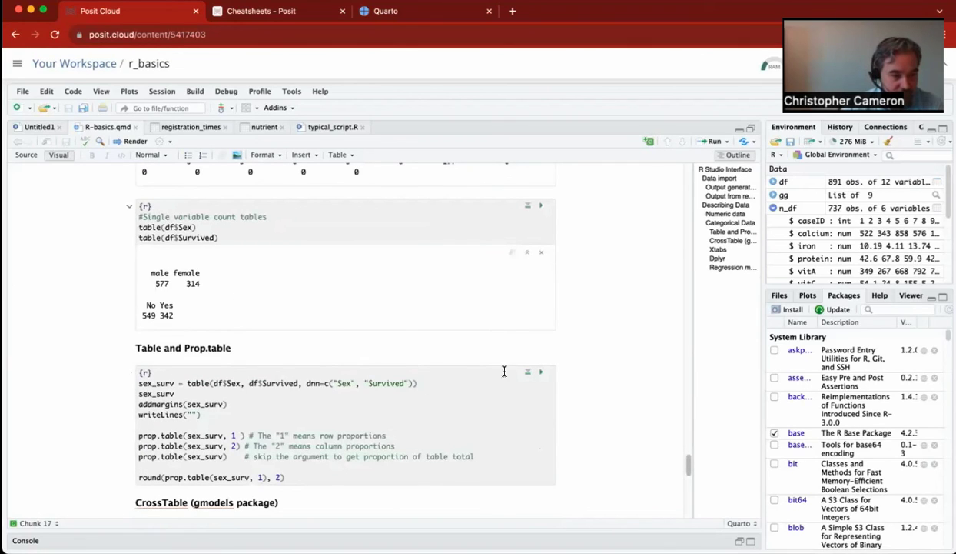
{"action": "scroll", "coordinate": [520, 378], "scroll_direction": "down", "scroll_amount": 2}
{"action": "scroll", "coordinate": [520, 377], "scroll_direction": "down", "scroll_amount": 1}
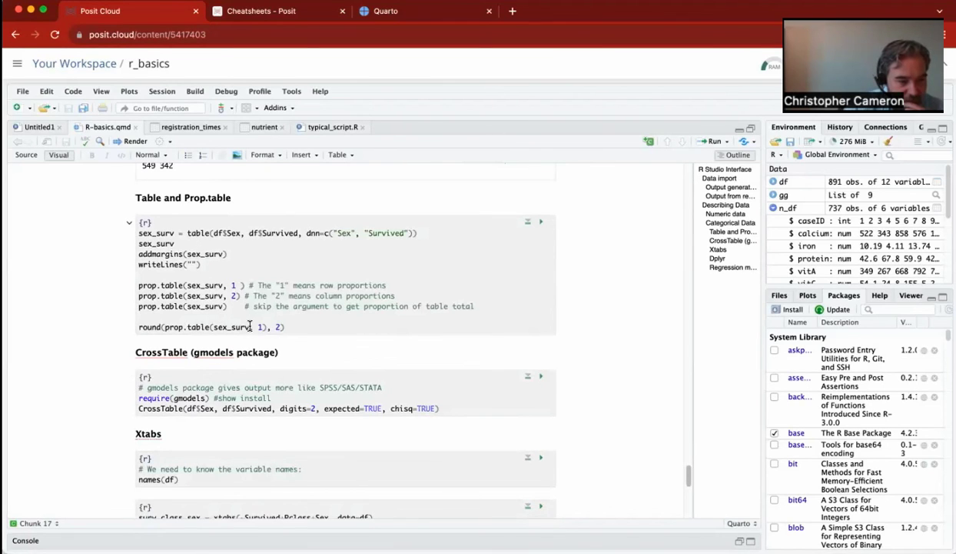
{"action": "scroll", "coordinate": [250, 327], "scroll_direction": "down", "scroll_amount": 3}
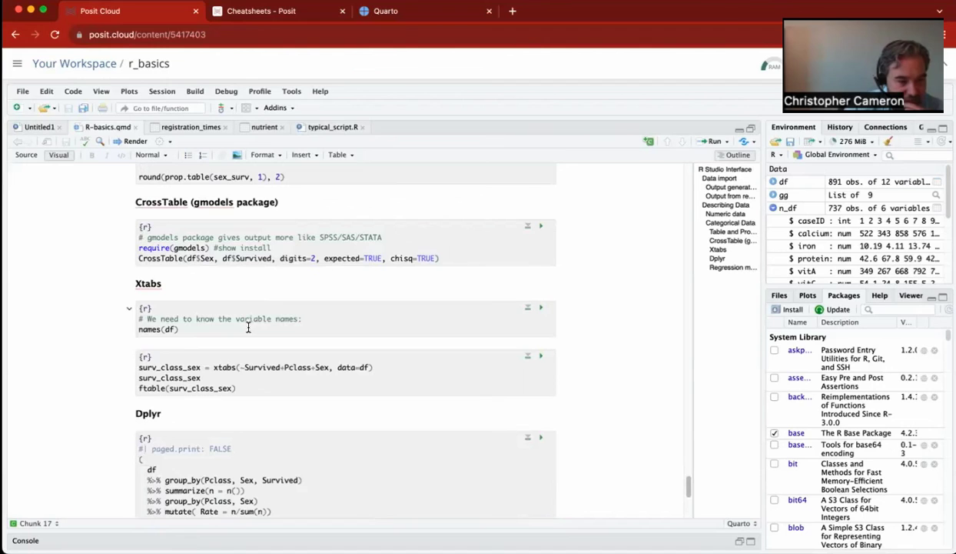
Run the last Dplyr chunk, which summarizes mean Age grouped by Sex without and with na.rm=TRUE.
{"action": "scroll", "coordinate": [262, 357], "scroll_direction": "down", "scroll_amount": 3}
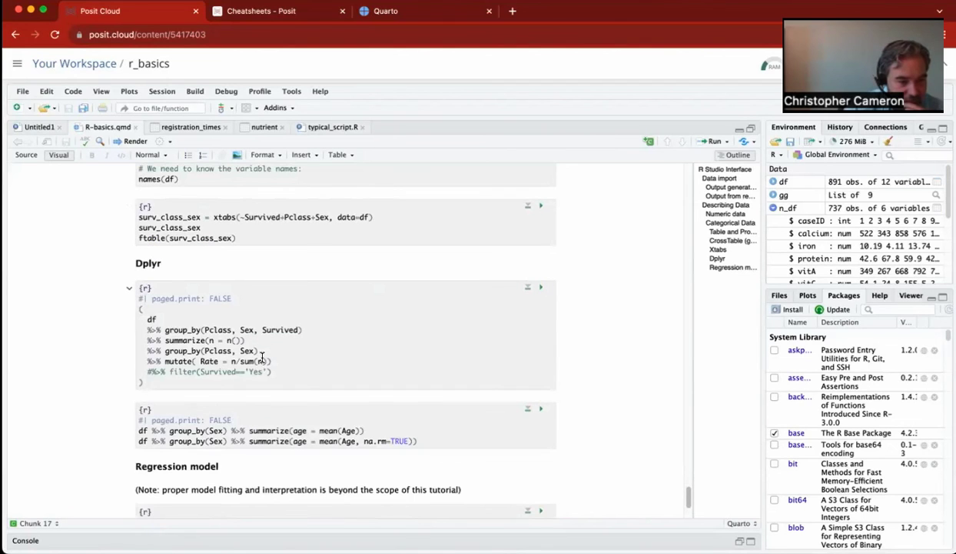
{"action": "scroll", "coordinate": [261, 357], "scroll_direction": "down", "scroll_amount": 2}
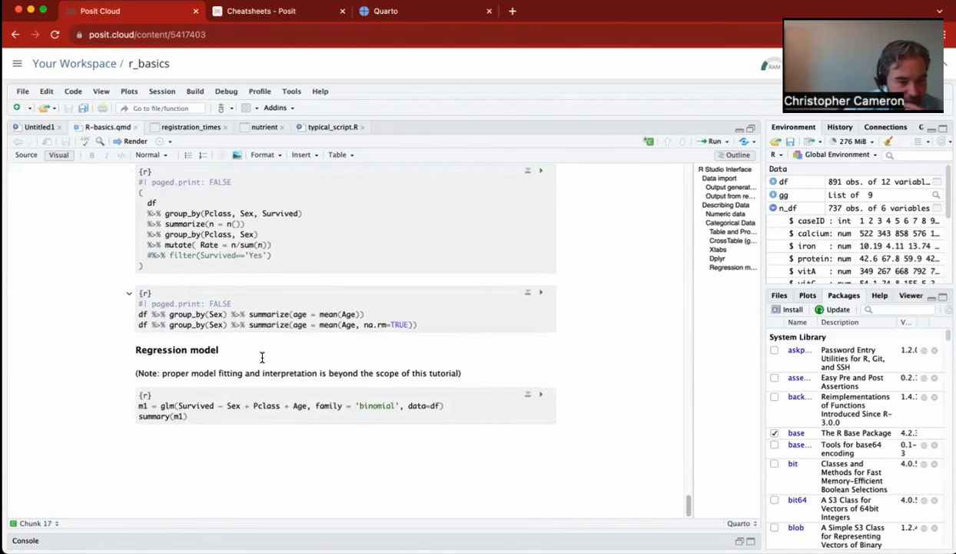
{"action": "left_click", "coordinate": [140, 316]}
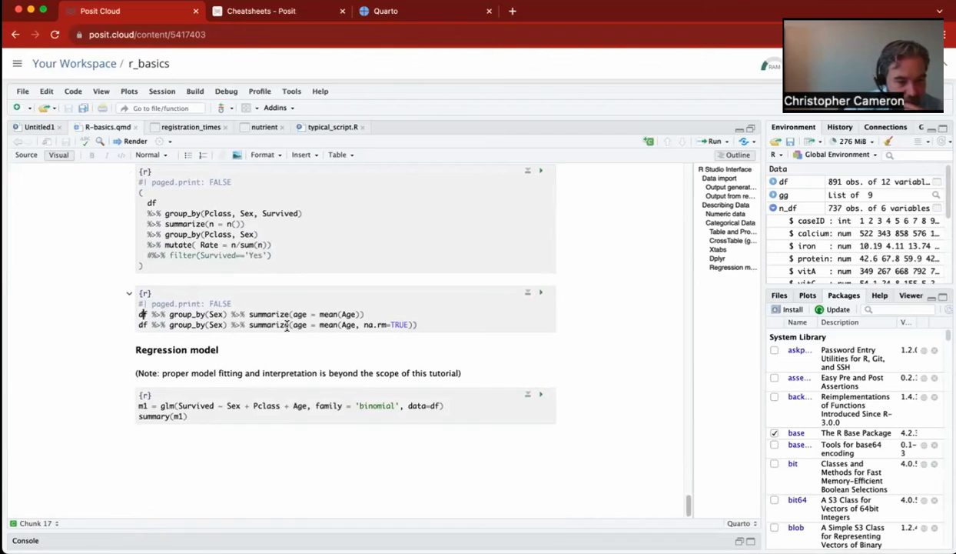
{"action": "left_click", "coordinate": [538, 295]}
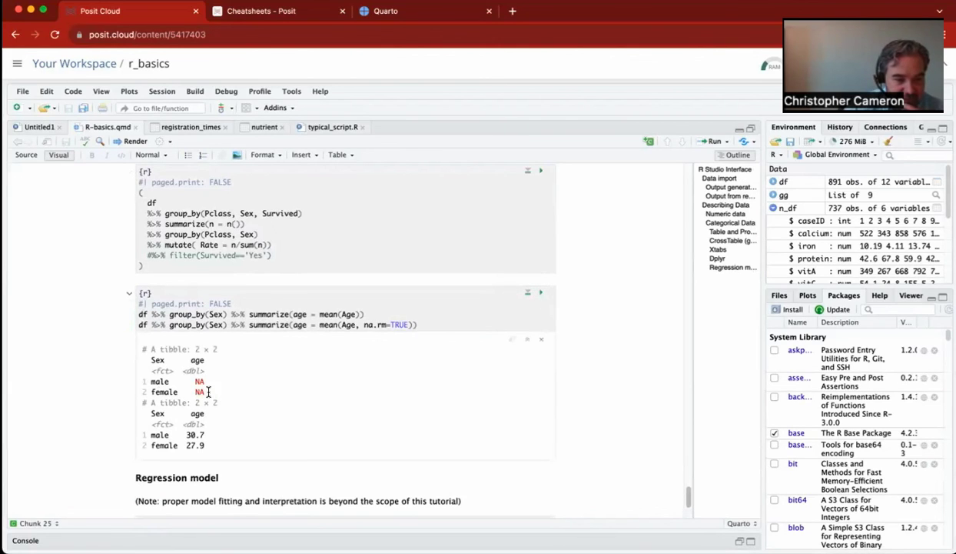
Highlight the first mean age output table, the na.rm=TRUE argument, and the whole code line that contains it.
{"action": "left_click_drag", "start_coordinate": [214, 392], "coordinate": [132, 361]}
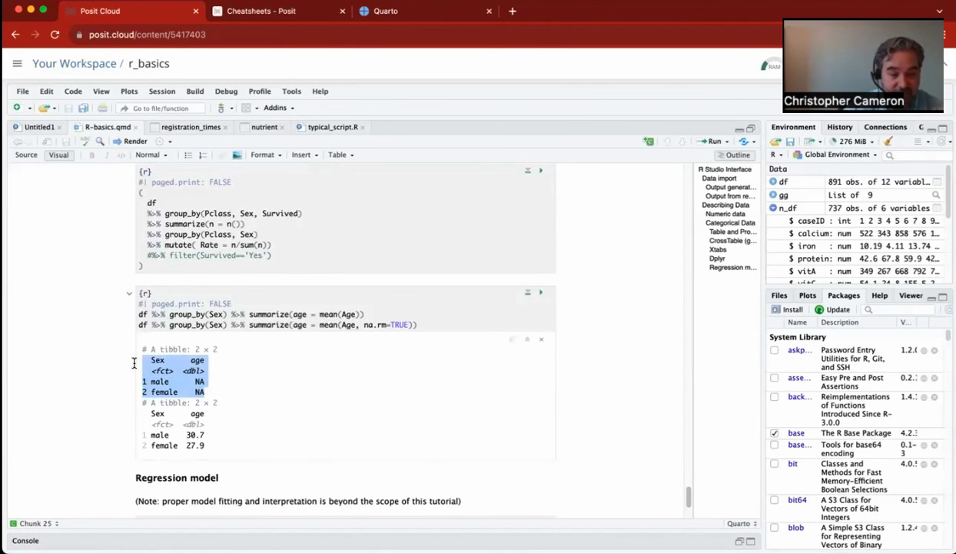
{"action": "left_click", "coordinate": [187, 374]}
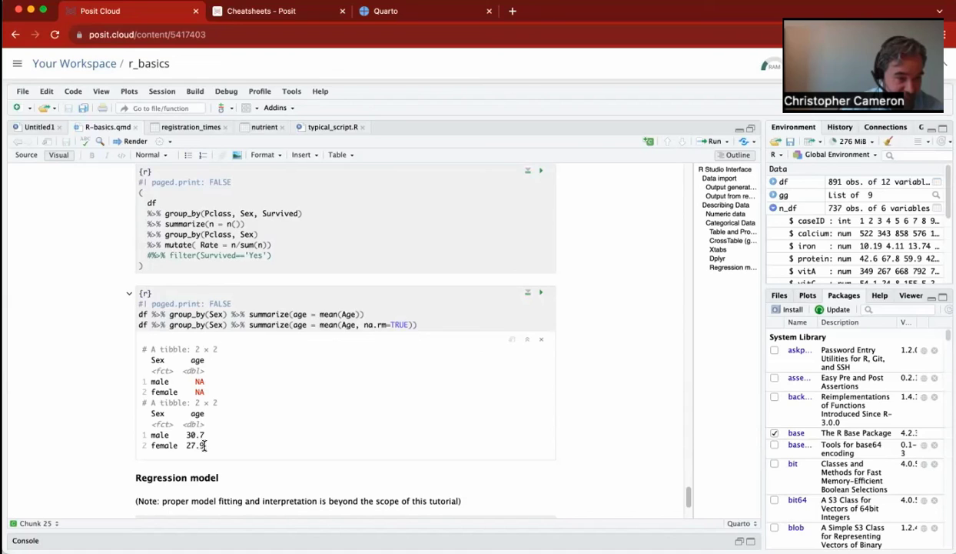
{"action": "left_click_drag", "start_coordinate": [364, 324], "coordinate": [409, 324]}
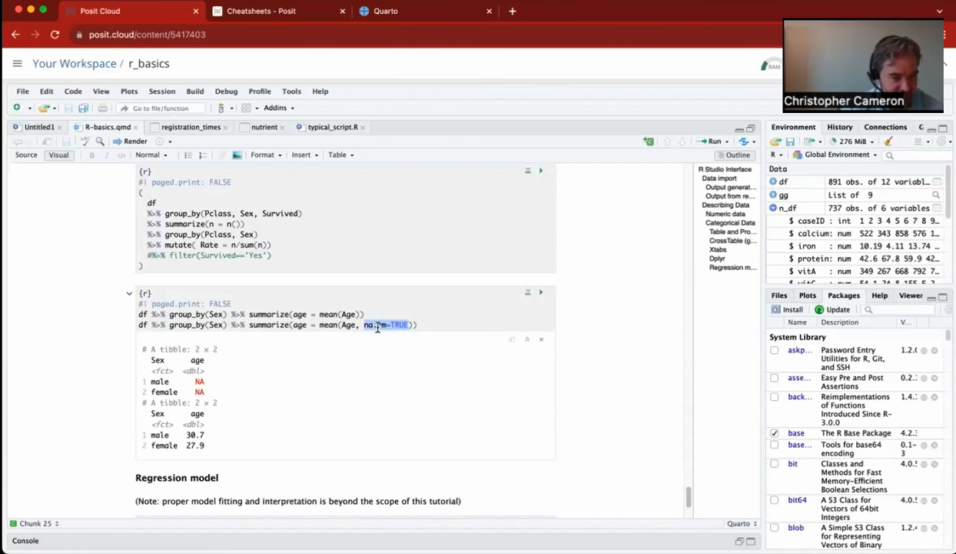
{"action": "triple_click", "coordinate": [419, 325]}
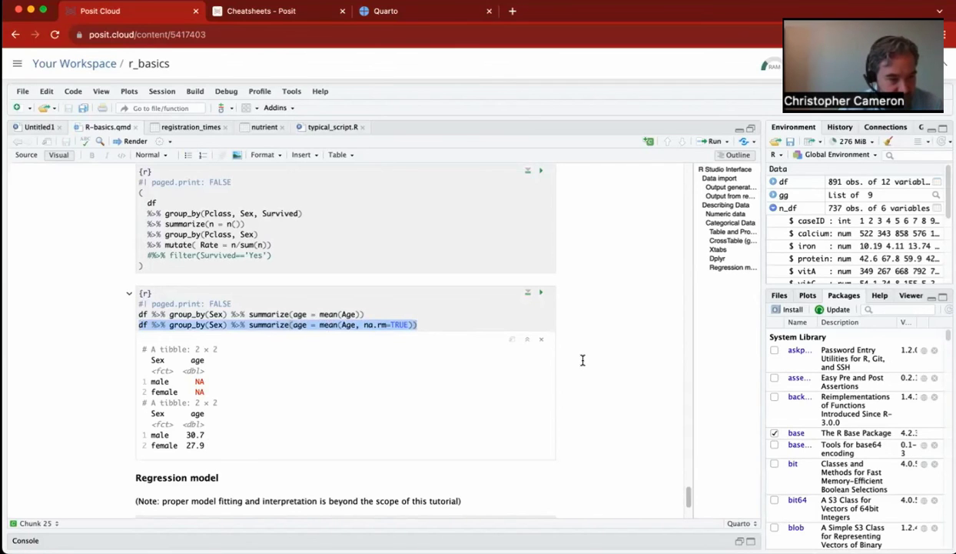
Highlight Survived in the glm formula under Regression model, and run the chunk that fits and summarizes the binomial model m1.
{"action": "scroll", "coordinate": [583, 360], "scroll_direction": "down", "scroll_amount": 3}
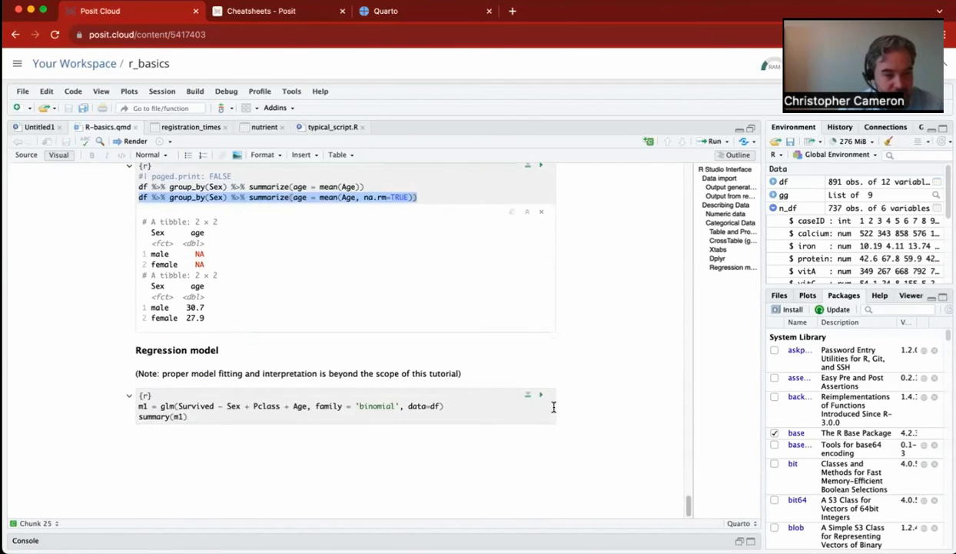
{"action": "left_click", "coordinate": [425, 406]}
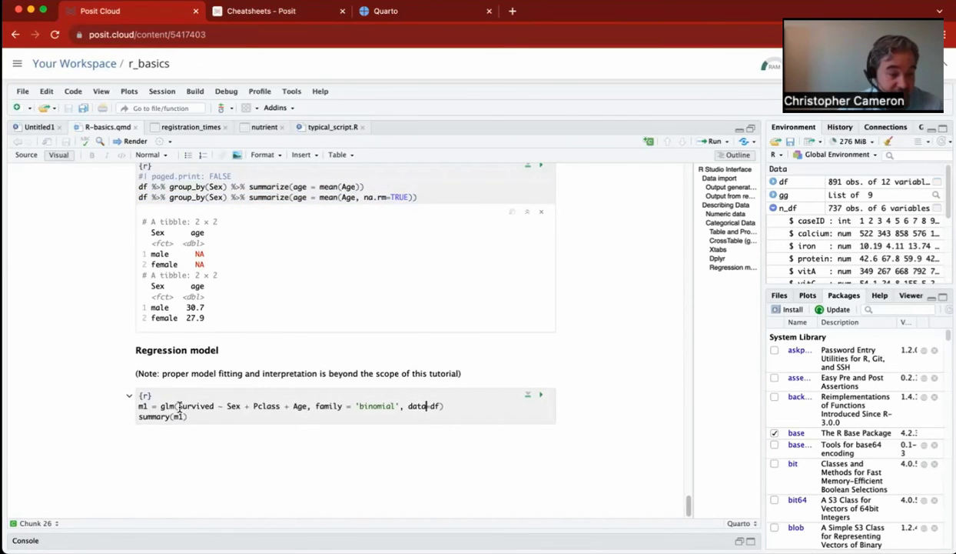
{"action": "left_click_drag", "start_coordinate": [178, 406], "coordinate": [218, 406]}
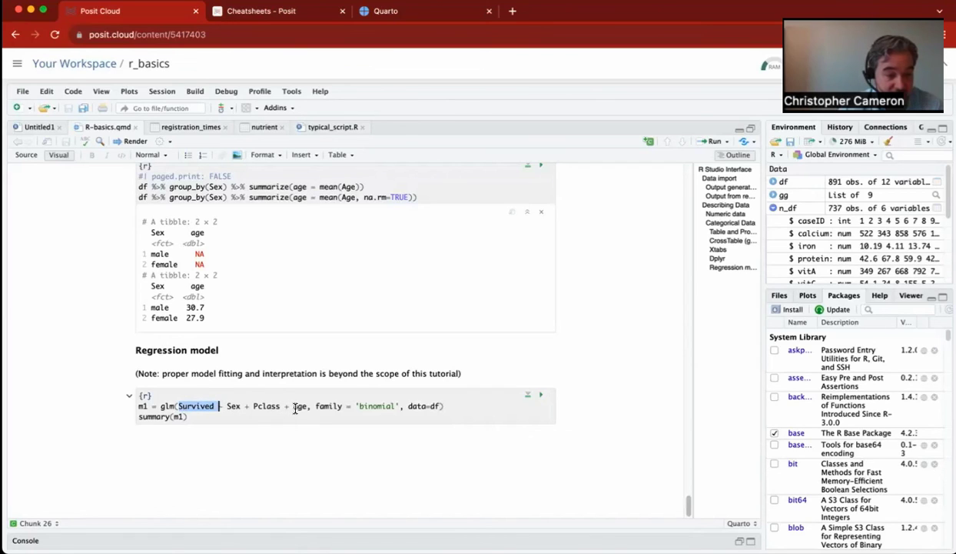
{"action": "left_click", "coordinate": [540, 395]}
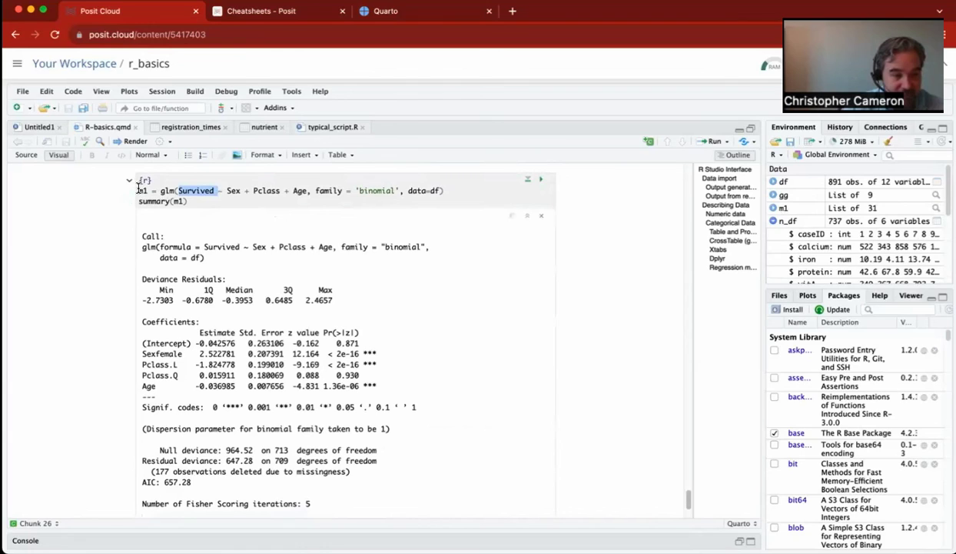
Highlight the glm and summary(m1) code lines, the Call section of the output, and the Sexfemale and Pclass.L coefficient estimates.
{"action": "left_click_drag", "start_coordinate": [139, 190], "coordinate": [477, 191]}
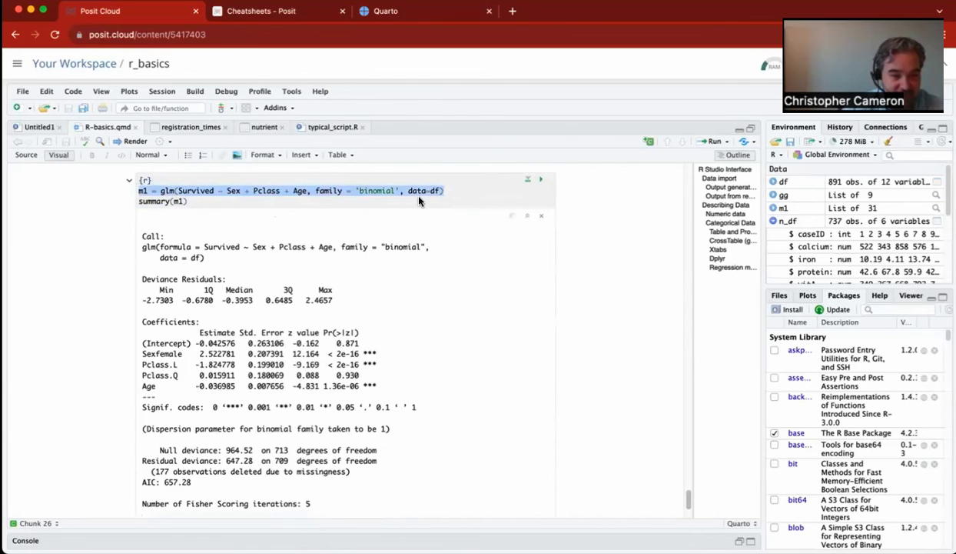
{"action": "left_click_drag", "start_coordinate": [186, 201], "coordinate": [138, 201]}
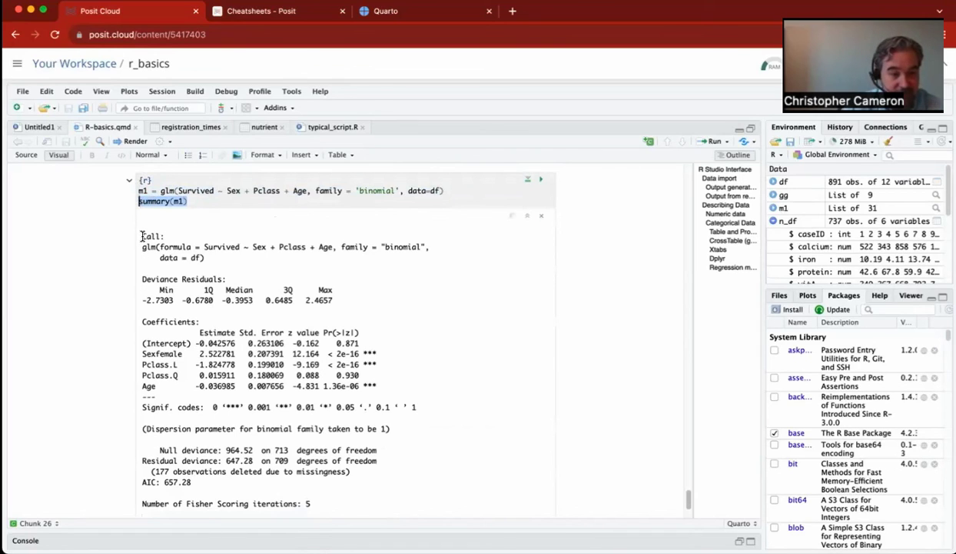
{"action": "left_click_drag", "start_coordinate": [142, 236], "coordinate": [216, 262]}
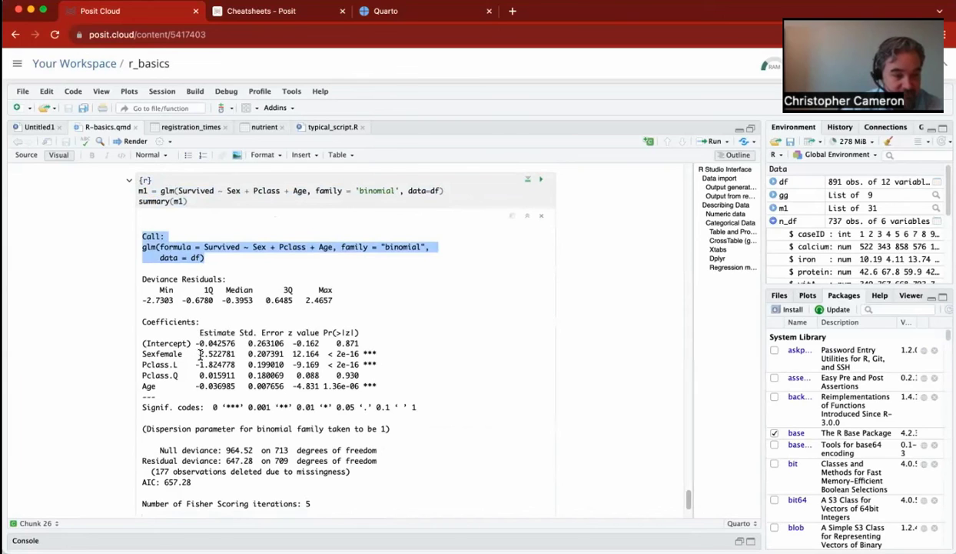
{"action": "left_click_drag", "start_coordinate": [198, 353], "coordinate": [237, 354]}
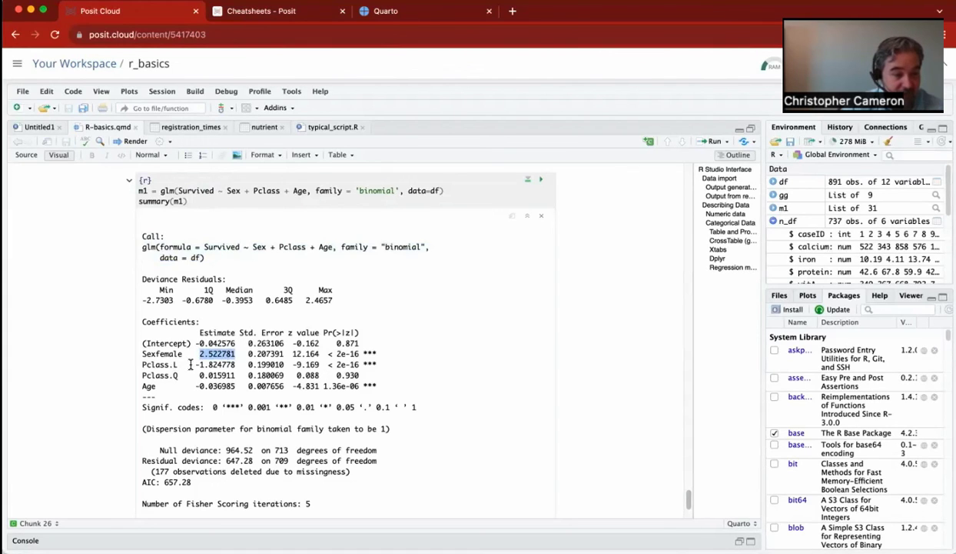
{"action": "left_click_drag", "start_coordinate": [196, 365], "coordinate": [236, 364]}
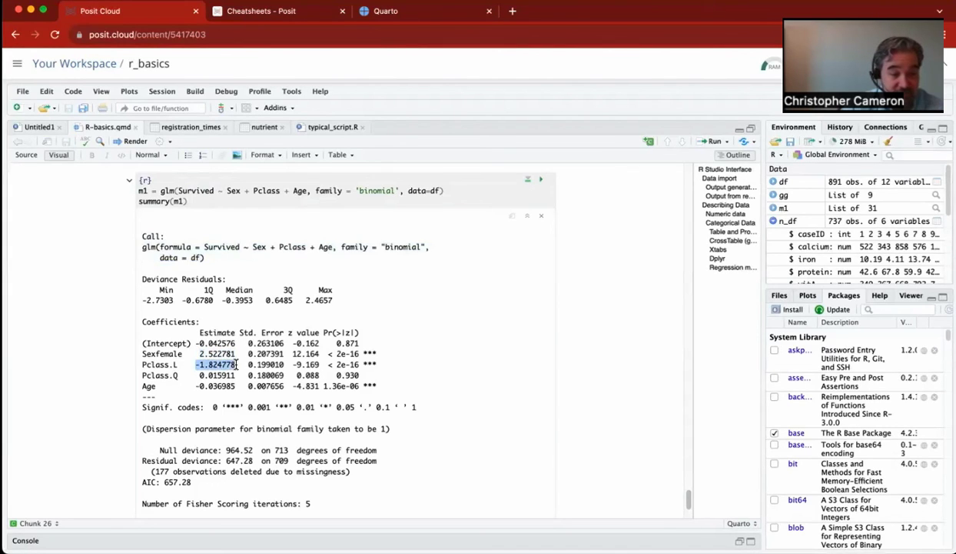